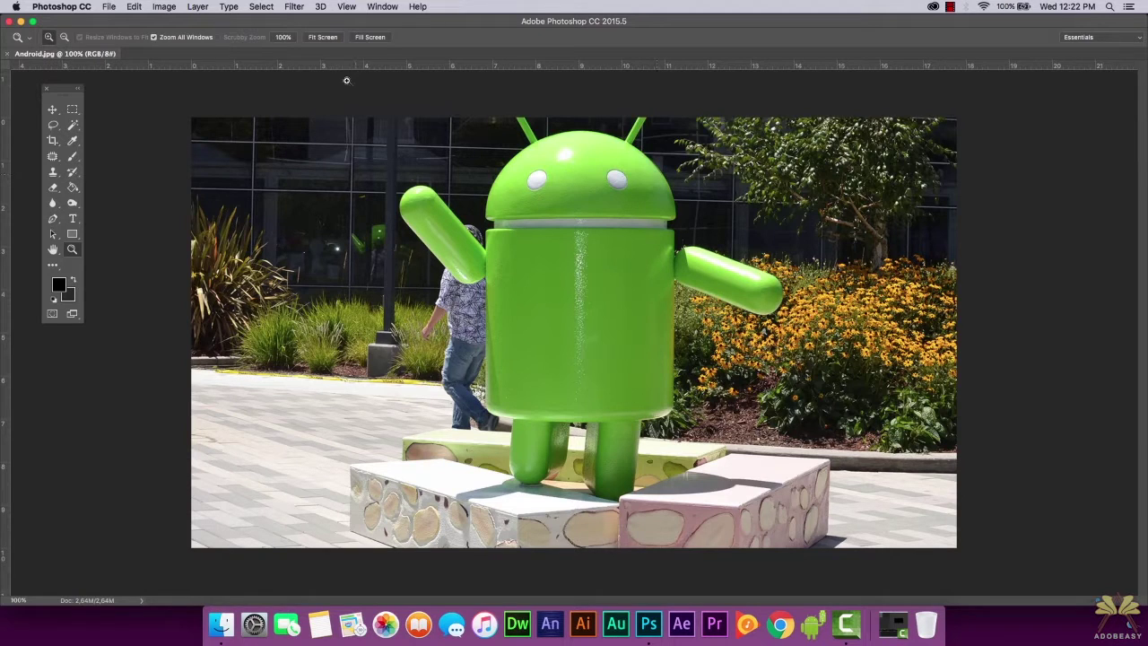
Examine the man behind the Android statue's raised arm up close and look over the available Lasso tool variants
{"action": "left_click", "coordinate": [536, 356]}
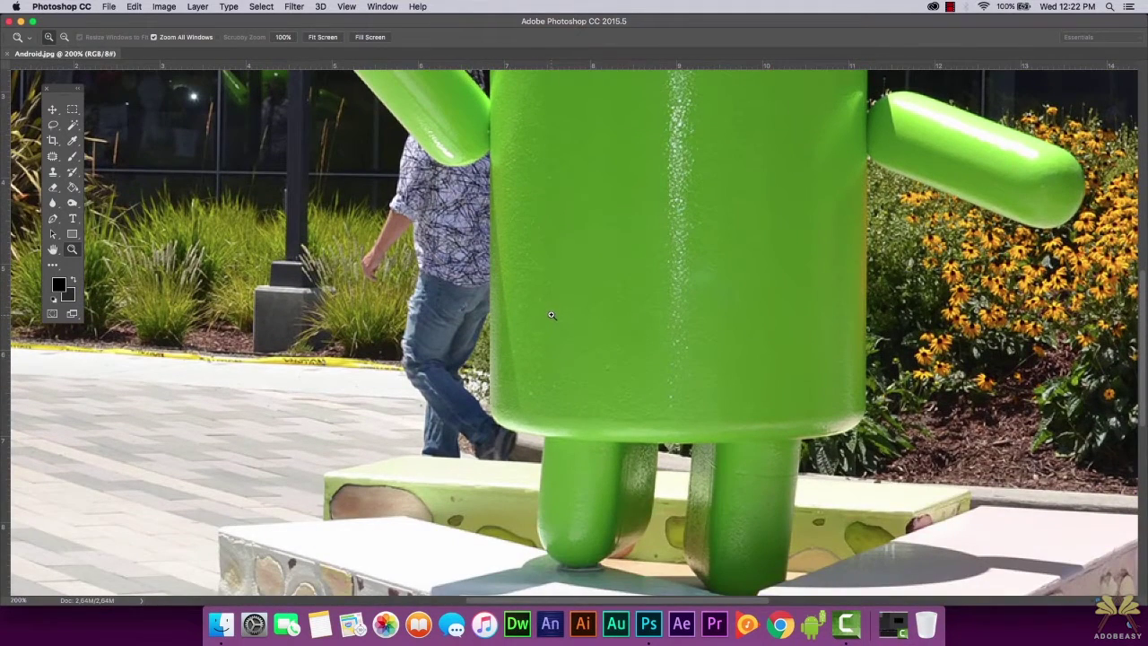
{"action": "left_click", "coordinate": [578, 307], "text": "alt"}
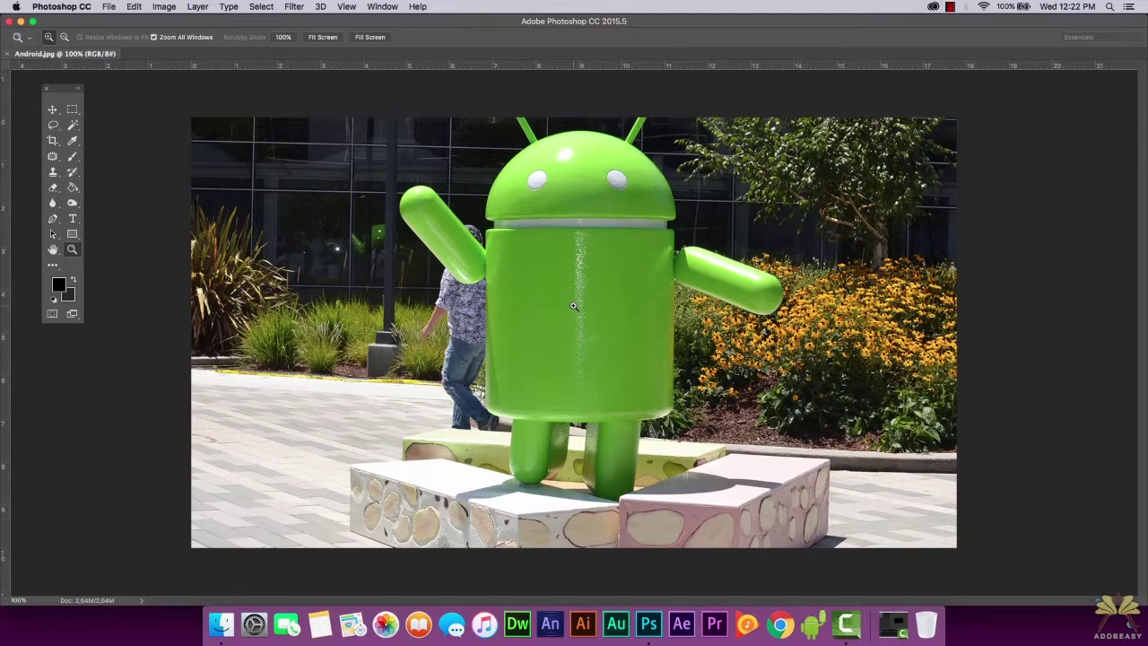
{"action": "left_click", "coordinate": [468, 264]}
{"action": "left_click", "coordinate": [575, 290]}
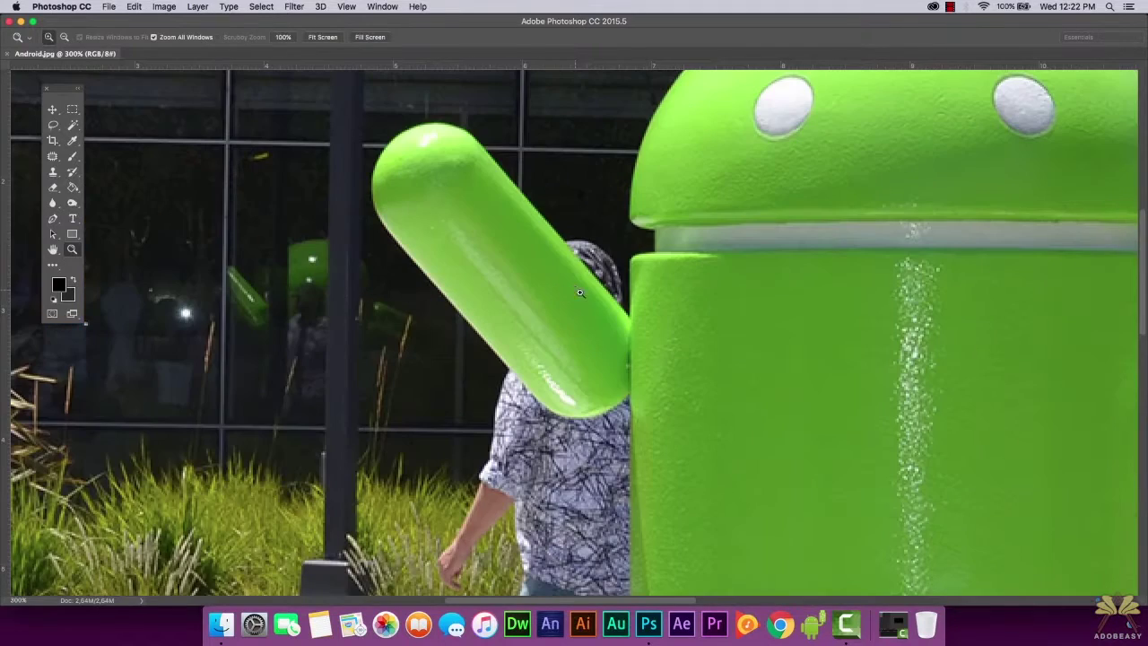
{"action": "scroll", "coordinate": [596, 301], "scroll_direction": "down", "scroll_amount": 2}
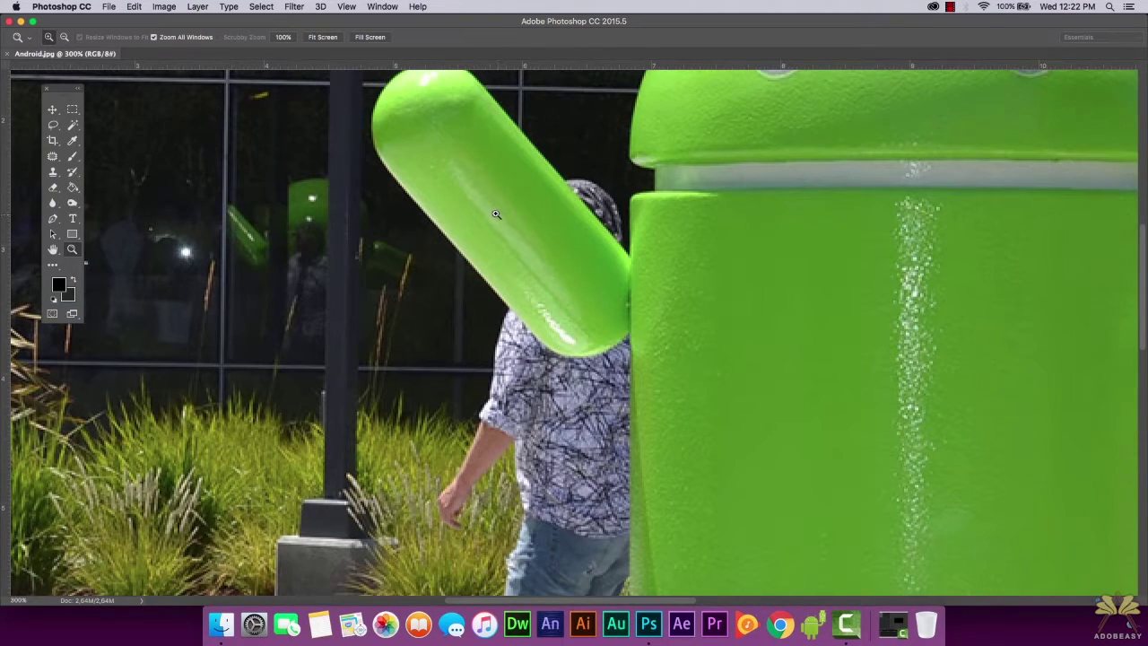
{"action": "left_click", "coordinate": [54, 126]}
{"action": "right_click", "coordinate": [54, 127]}
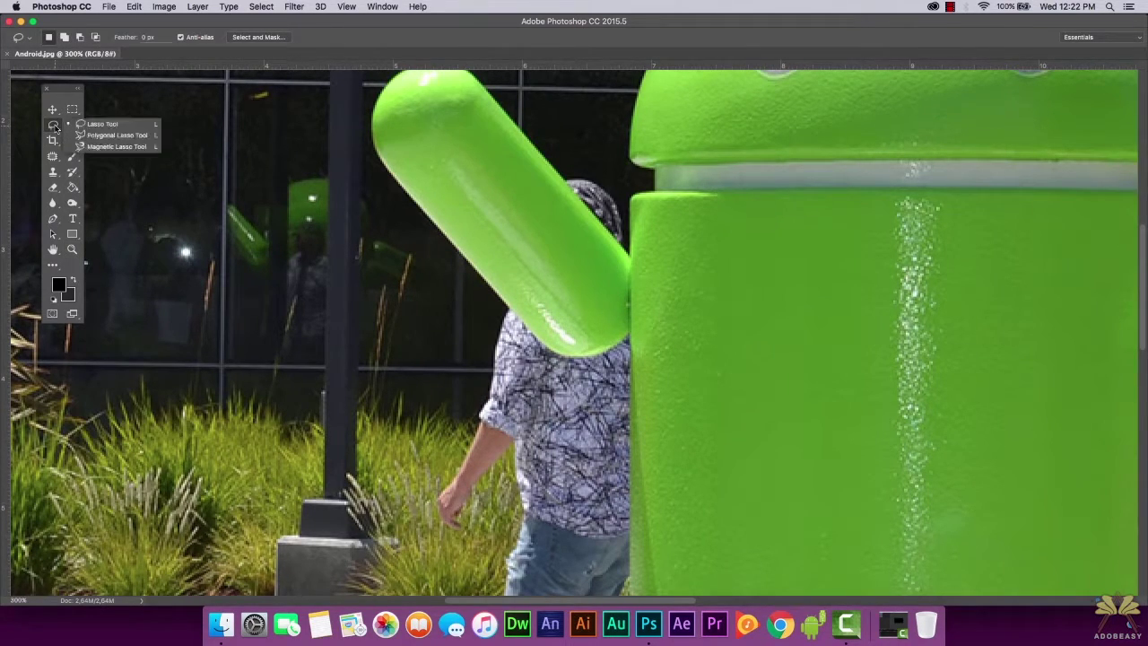
{"action": "left_click", "coordinate": [55, 128]}
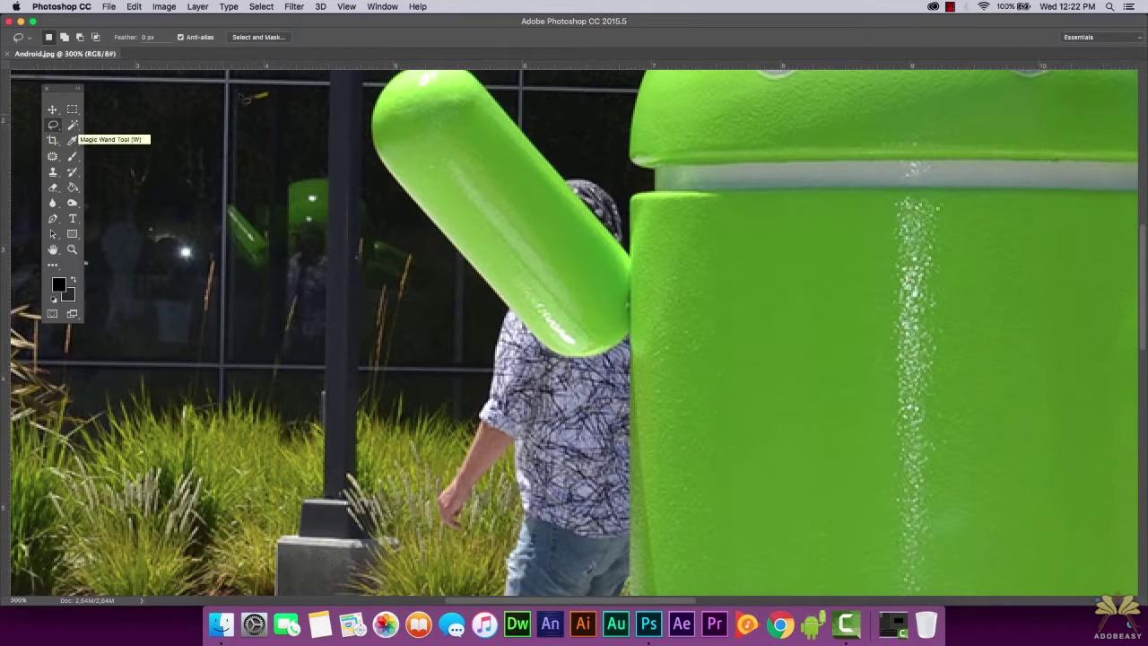
Display the image's paths and add a new empty path for outlining the man
{"action": "left_click", "coordinate": [372, 9]}
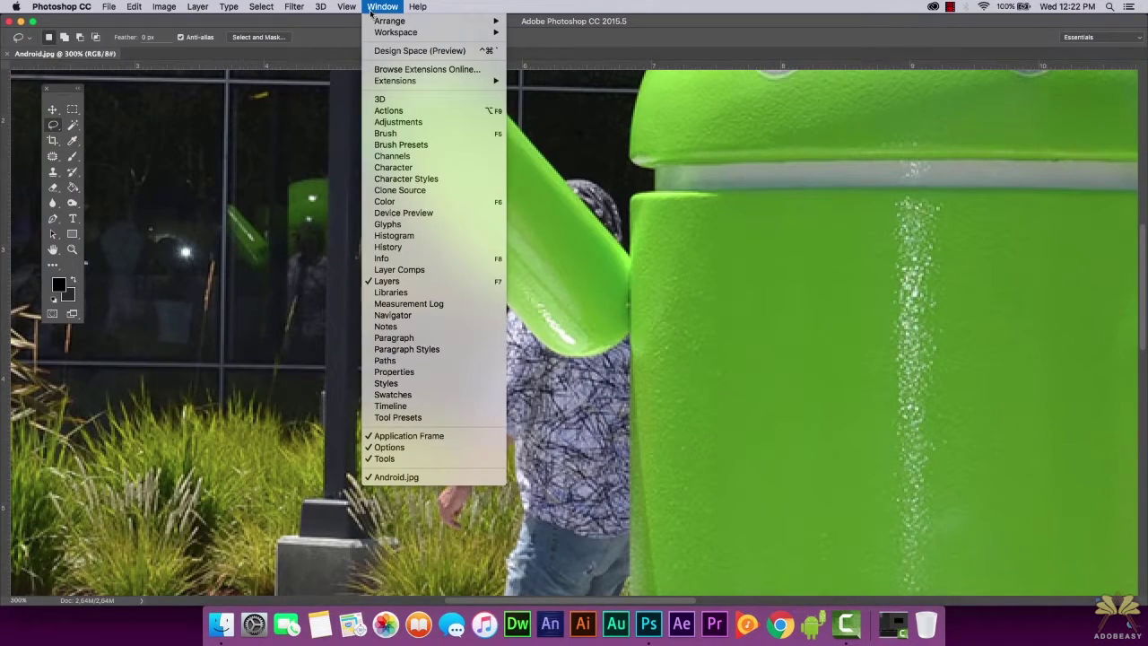
{"action": "left_click", "coordinate": [385, 360]}
{"action": "key", "text": "p"}
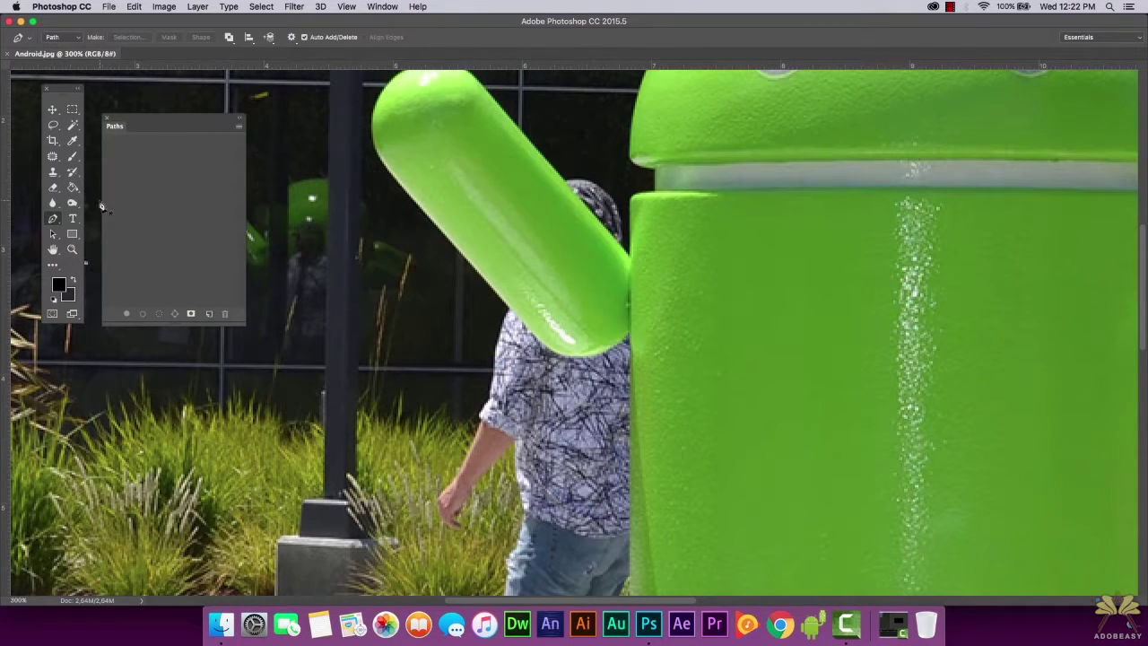
{"action": "left_click", "coordinate": [72, 249]}
{"action": "left_click", "coordinate": [628, 205]}
{"action": "left_click", "coordinate": [588, 219]}
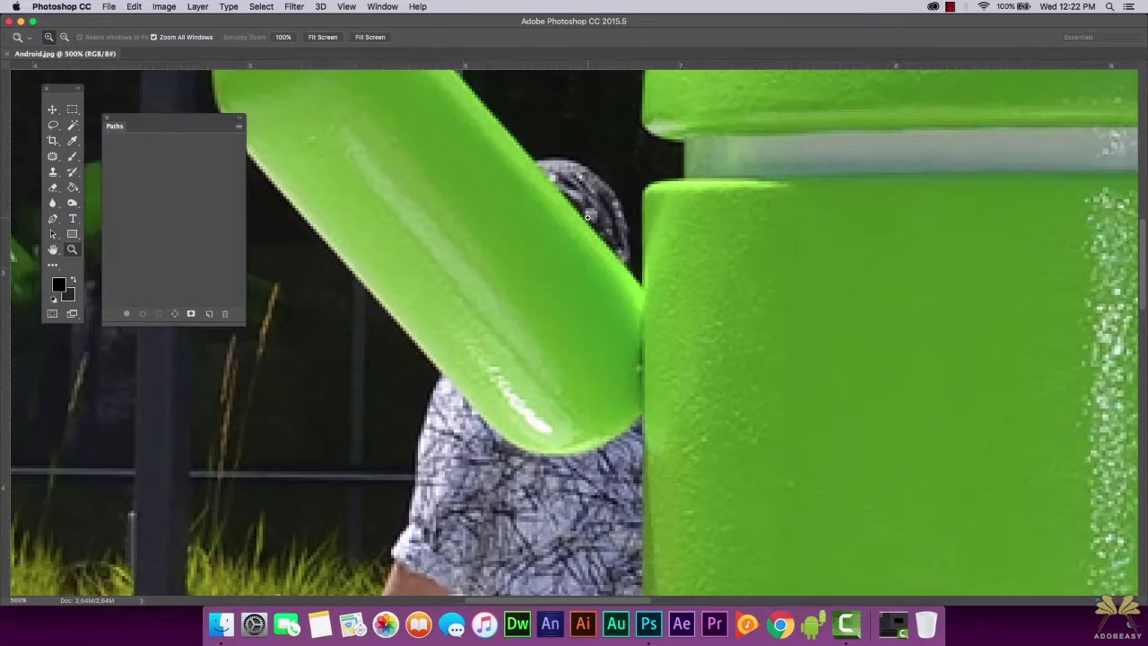
{"action": "left_click", "coordinate": [209, 314]}
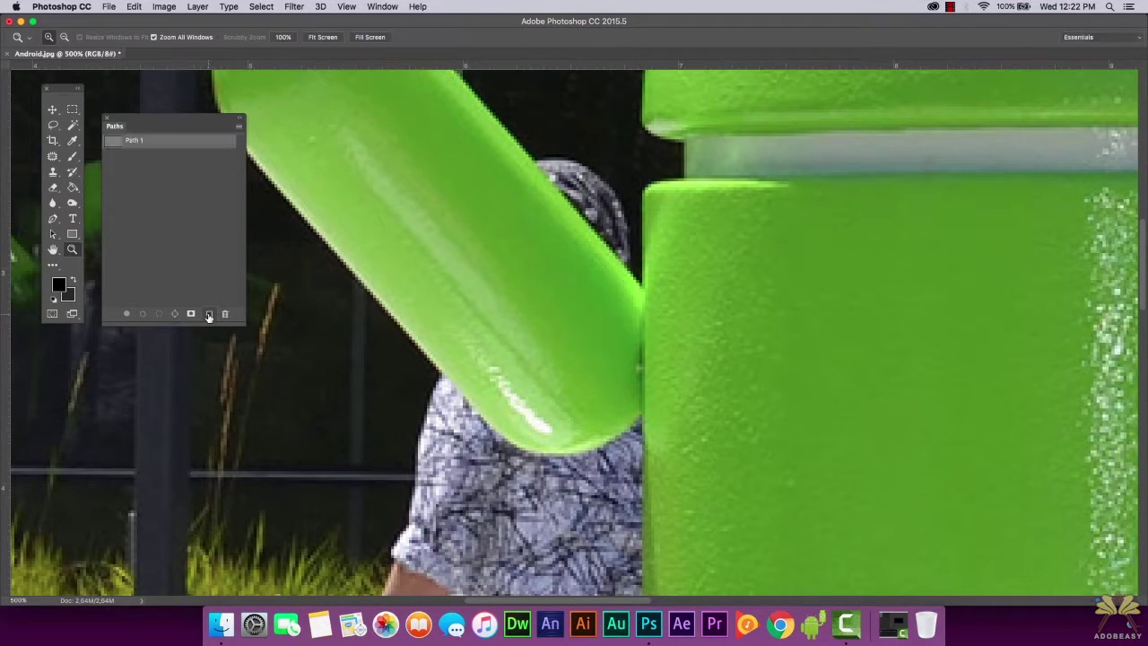
Trace the visible part of the man's head with the Pen tool, from the raised arm's edge around the back of the head
{"action": "left_click", "coordinate": [52, 219]}
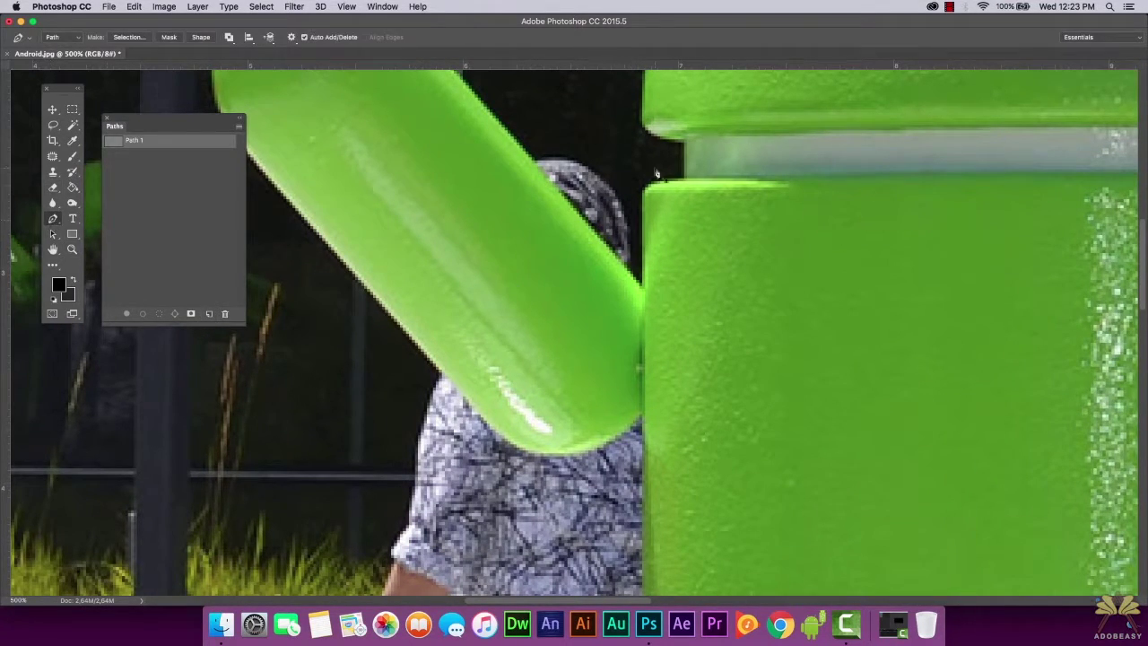
{"action": "scroll", "coordinate": [590, 192], "scroll_direction": "up", "scroll_amount": 3}
{"action": "left_click", "coordinate": [536, 227]}
{"action": "left_click", "coordinate": [561, 226]}
{"action": "left_click", "coordinate": [586, 232]}
{"action": "left_click", "coordinate": [615, 262]}
{"action": "left_click", "coordinate": [627, 285]}
{"action": "left_click", "coordinate": [633, 315]}
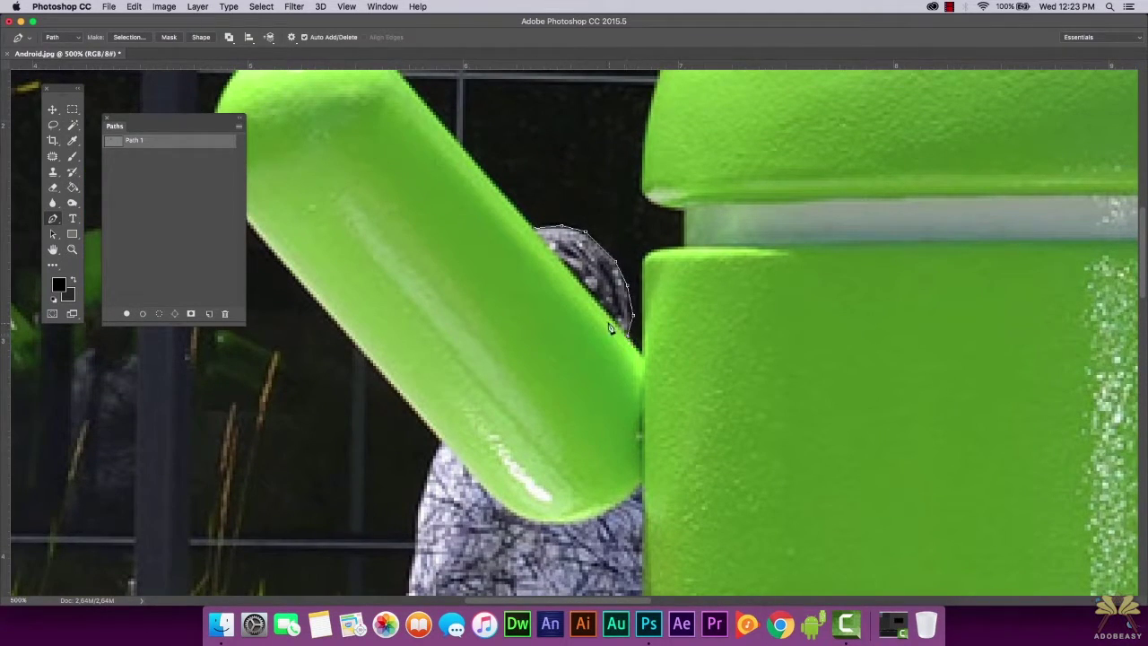
Start outlining the man's shoulder with the Pen tool, just below the statue's raised arm
{"action": "left_click", "coordinate": [71, 249]}
{"action": "left_click", "coordinate": [562, 500]}
{"action": "left_click", "coordinate": [558, 353]}
{"action": "left_click", "coordinate": [53, 219]}
{"action": "left_click", "coordinate": [423, 224]}
{"action": "left_click", "coordinate": [412, 245]}
Continue the path down the outer edge of the man's shirt sleeve to the cuff
{"action": "scroll", "coordinate": [402, 289], "scroll_direction": "down", "scroll_amount": 3}
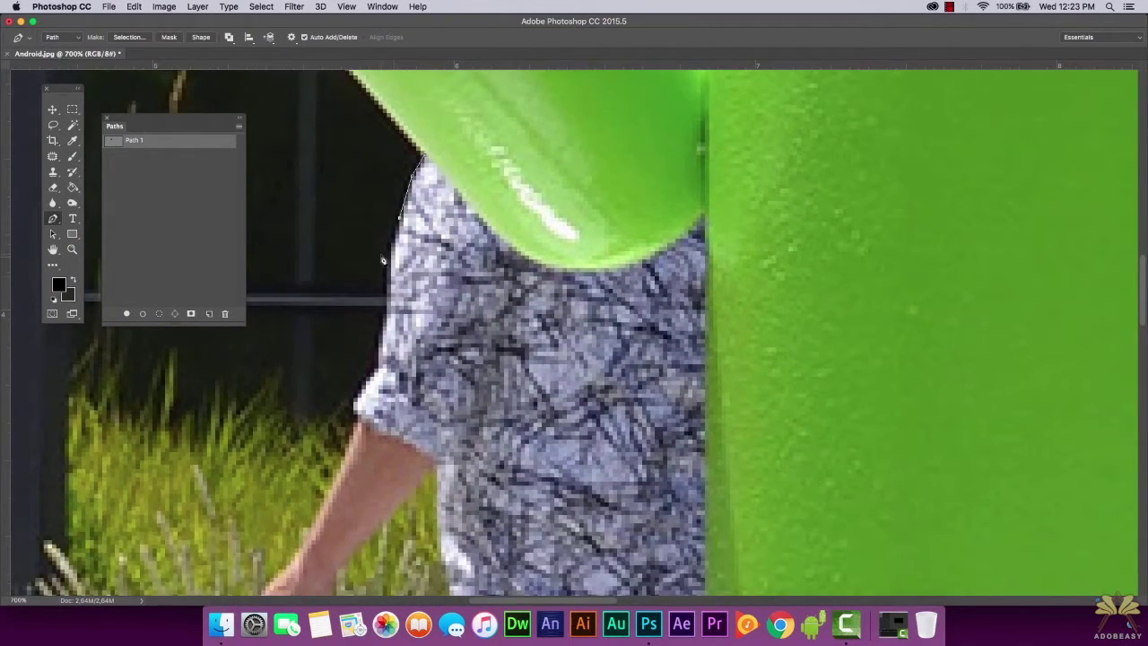
{"action": "left_click", "coordinate": [387, 262]}
{"action": "scroll", "coordinate": [388, 262], "scroll_direction": "down", "scroll_amount": 1}
{"action": "left_click", "coordinate": [387, 263]}
{"action": "scroll", "coordinate": [387, 272], "scroll_direction": "down", "scroll_amount": 1}
{"action": "left_click", "coordinate": [386, 274]}
{"action": "scroll", "coordinate": [384, 278], "scroll_direction": "down", "scroll_amount": 1}
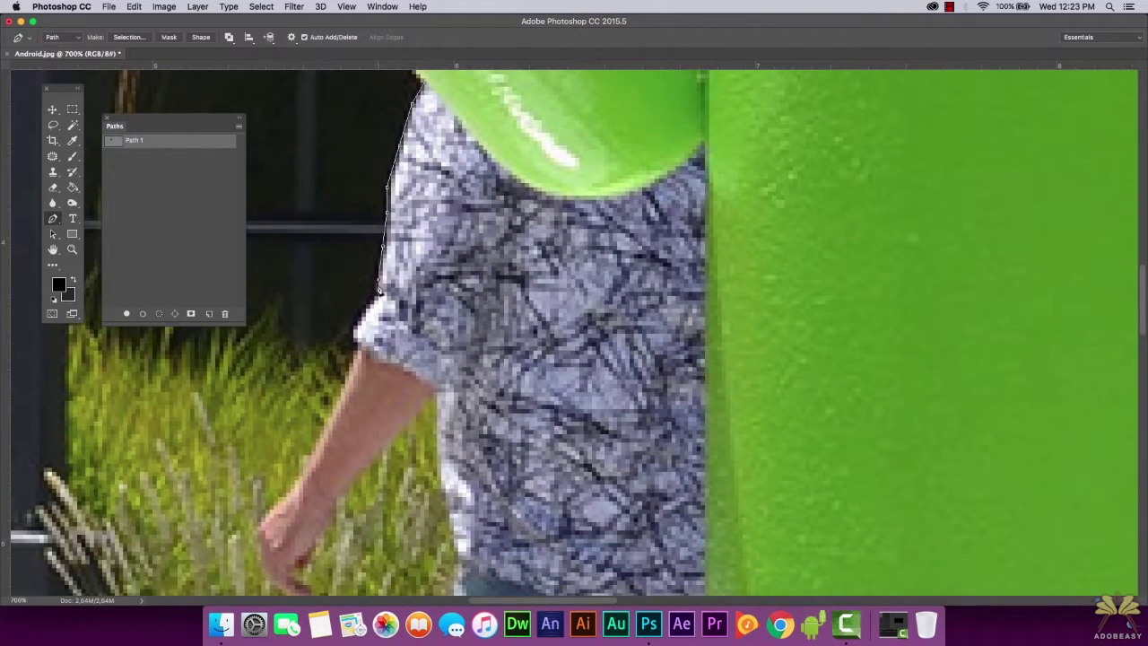
{"action": "left_click", "coordinate": [356, 346]}
Extend the path along the man's forearm and down the outer edge of his jeans to below the knee
{"action": "scroll", "coordinate": [357, 341], "scroll_direction": "down", "scroll_amount": 4}
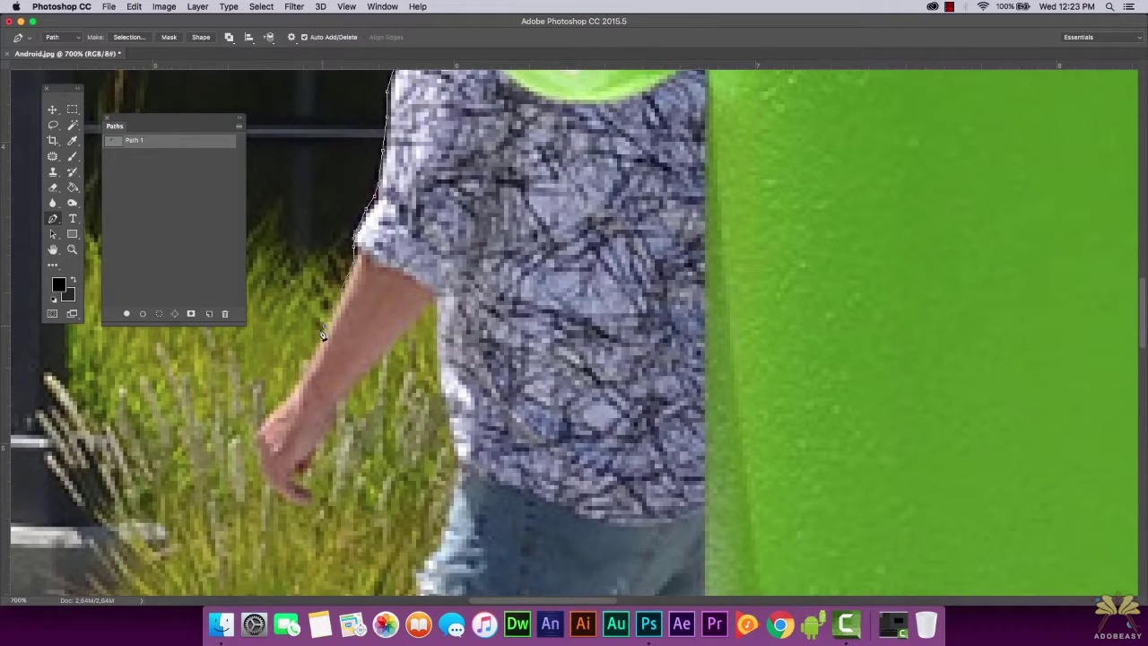
{"action": "left_click", "coordinate": [305, 365]}
{"action": "scroll", "coordinate": [303, 363], "scroll_direction": "down", "scroll_amount": 2}
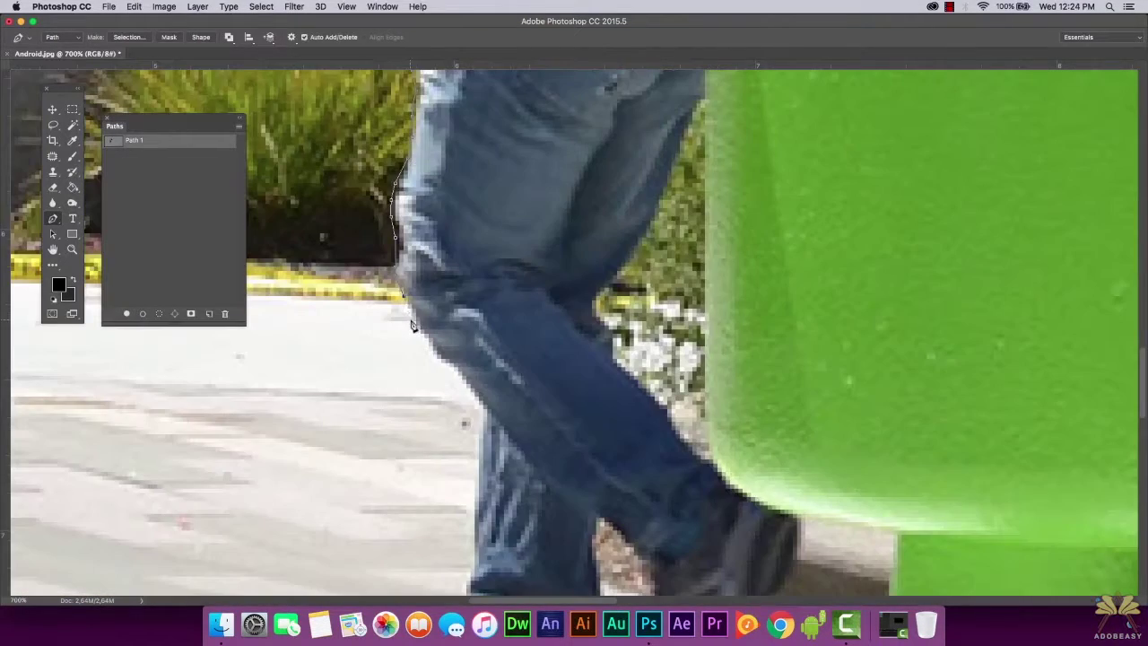
{"action": "left_click", "coordinate": [412, 326]}
{"action": "scroll", "coordinate": [417, 326], "scroll_direction": "down", "scroll_amount": 3}
{"action": "left_click", "coordinate": [437, 269]}
{"action": "left_click", "coordinate": [455, 291]}
{"action": "left_click", "coordinate": [478, 320]}
Trace the man's lower leg down to the platform and across the bottom of its trouser hem
{"action": "scroll", "coordinate": [478, 336], "scroll_direction": "down", "scroll_amount": 3}
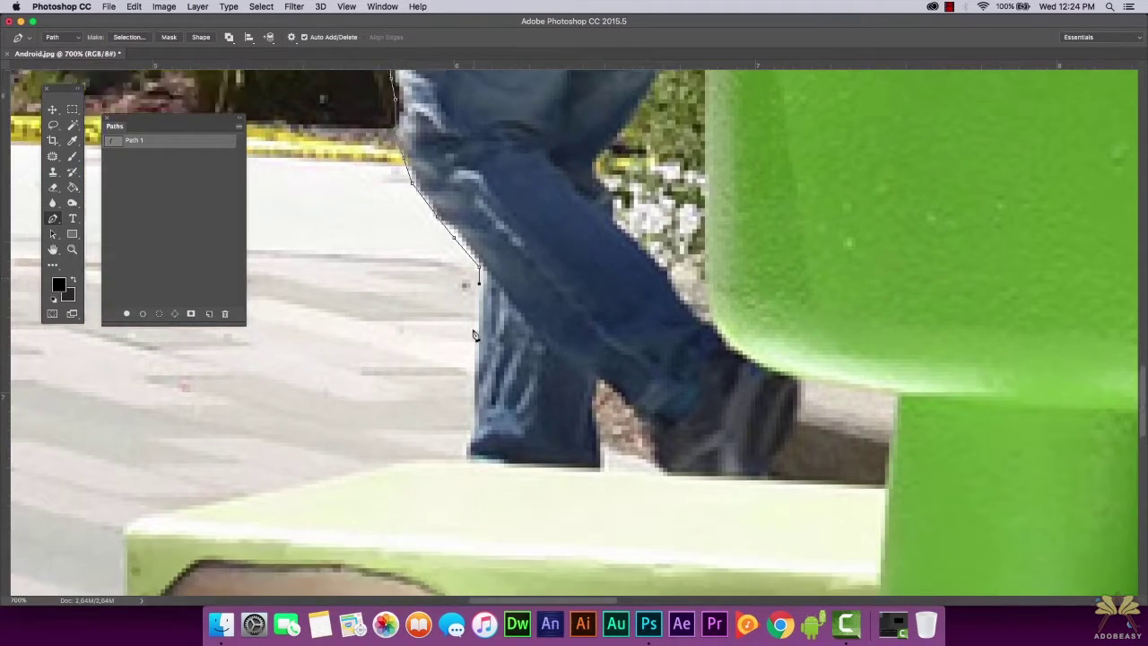
{"action": "left_click", "coordinate": [471, 324]}
{"action": "left_click", "coordinate": [471, 366]}
{"action": "left_click", "coordinate": [470, 399]}
{"action": "left_click", "coordinate": [465, 421]}
{"action": "left_click", "coordinate": [608, 436]}
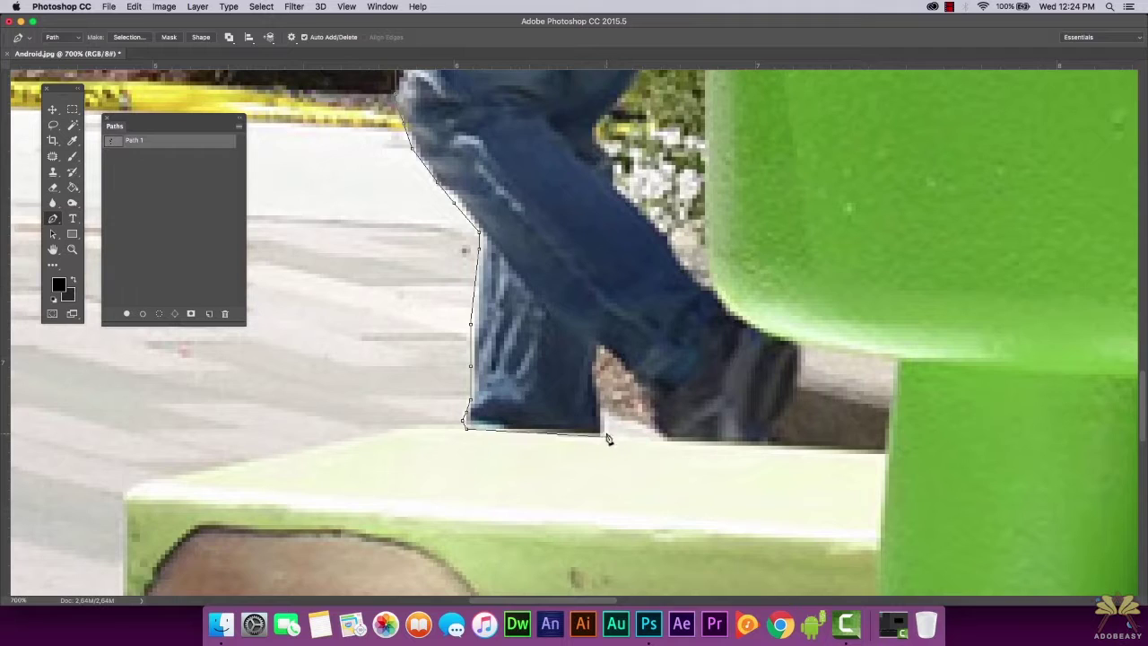
Trace around the man's shoe and up to the statue's lower edge
{"action": "left_click", "coordinate": [661, 438]}
{"action": "left_click", "coordinate": [770, 441]}
{"action": "left_click", "coordinate": [788, 407]}
{"action": "left_click", "coordinate": [800, 389]}
{"action": "left_click", "coordinate": [799, 346]}
{"action": "left_click", "coordinate": [715, 295]}
Continue the path up the inner edge of the jeans and along the statue's side to the raised arm
{"action": "scroll", "coordinate": [714, 295], "scroll_direction": "up", "scroll_amount": 3}
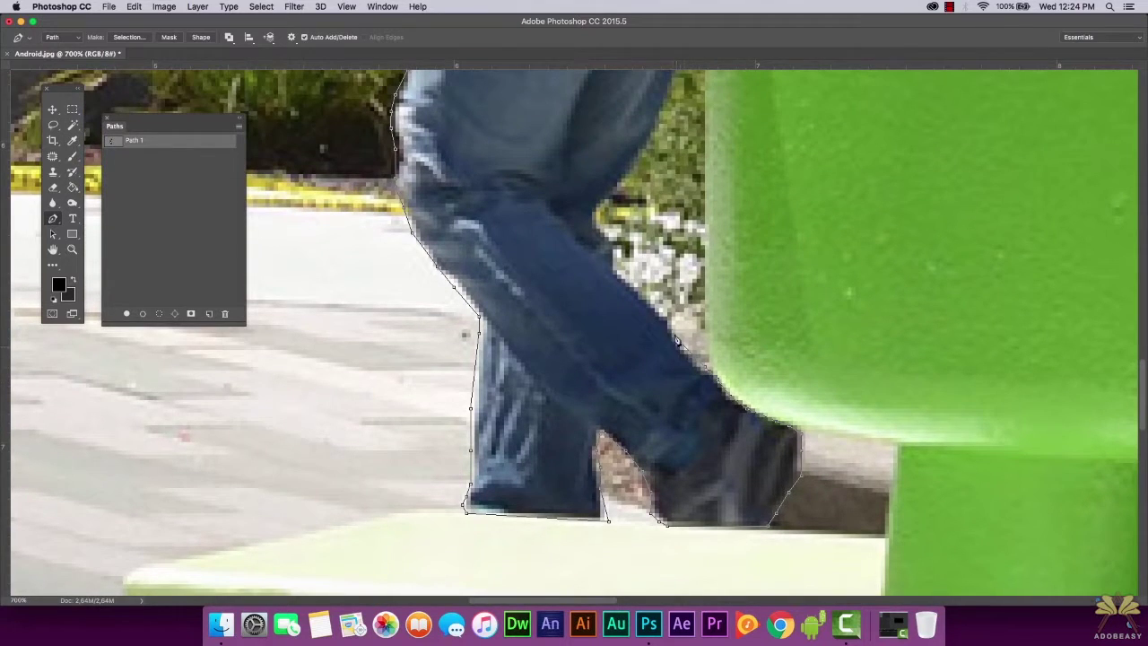
{"action": "scroll", "coordinate": [681, 341], "scroll_direction": "up", "scroll_amount": 3}
{"action": "scroll", "coordinate": [618, 359], "scroll_direction": "up", "scroll_amount": 6}
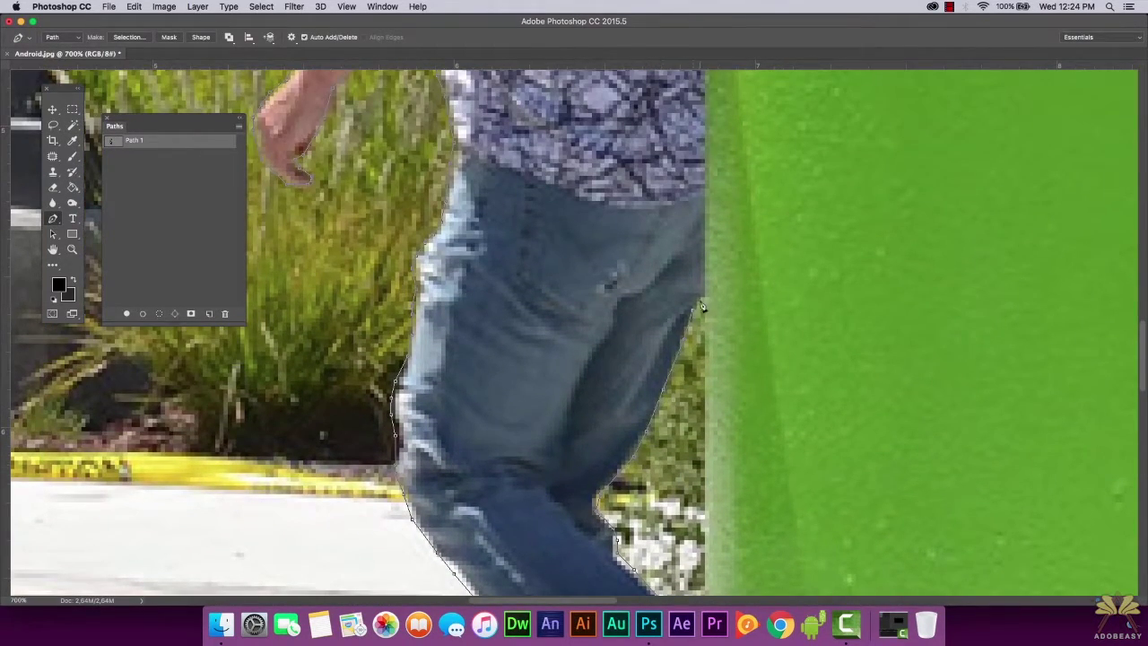
{"action": "scroll", "coordinate": [701, 305], "scroll_direction": "up", "scroll_amount": 12}
{"action": "left_click", "coordinate": [706, 191]}
{"action": "scroll", "coordinate": [706, 260], "scroll_direction": "down", "scroll_amount": 10}
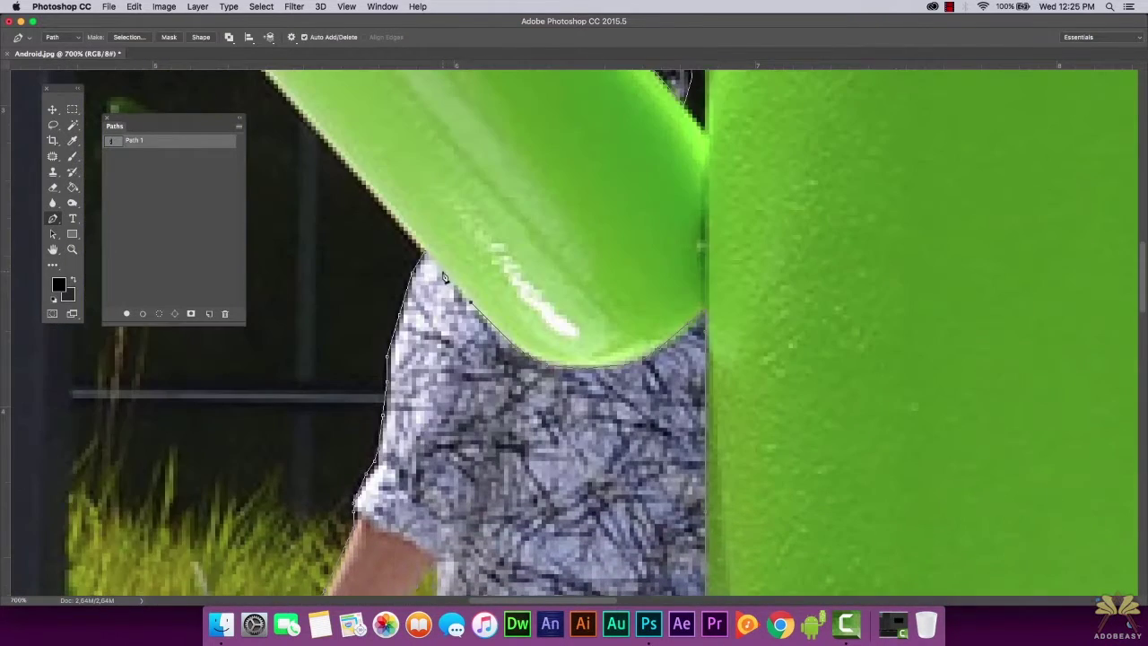
Finish the outline along the raised arm's underside and load the path as a selection
{"action": "left_click", "coordinate": [440, 266]}
{"action": "left_click", "coordinate": [72, 250]}
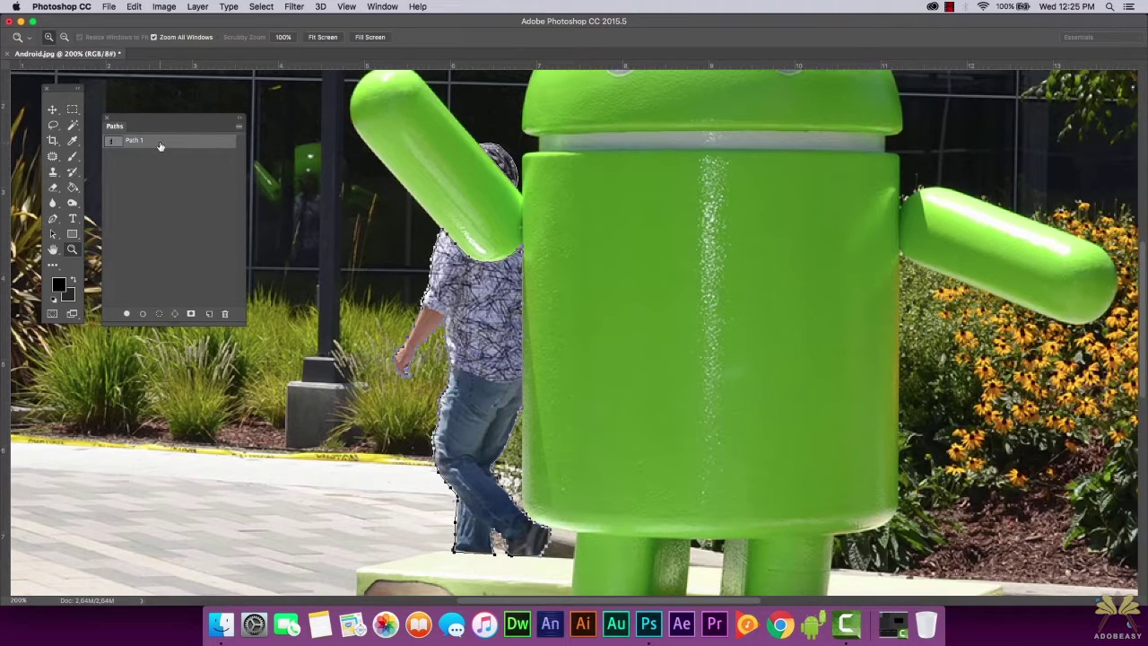
{"action": "left_click", "coordinate": [158, 313]}
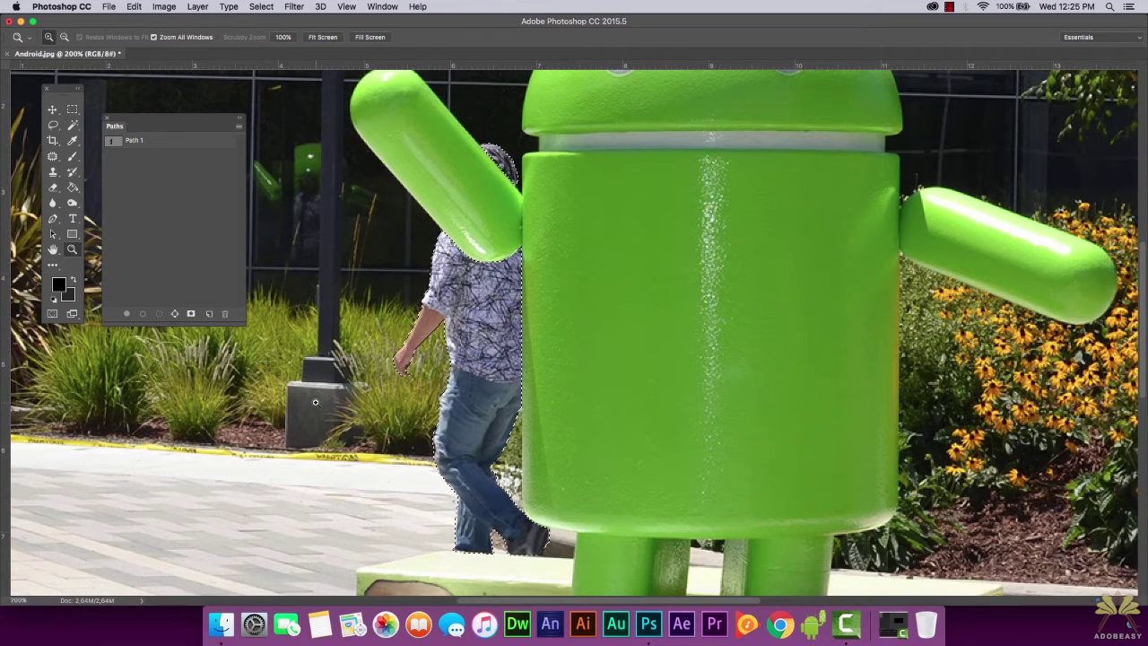
Fill the selected man with Content-Aware contents in Normal mode at 100% opacity, and deselect
{"action": "key", "text": "shift+BackSpace"}
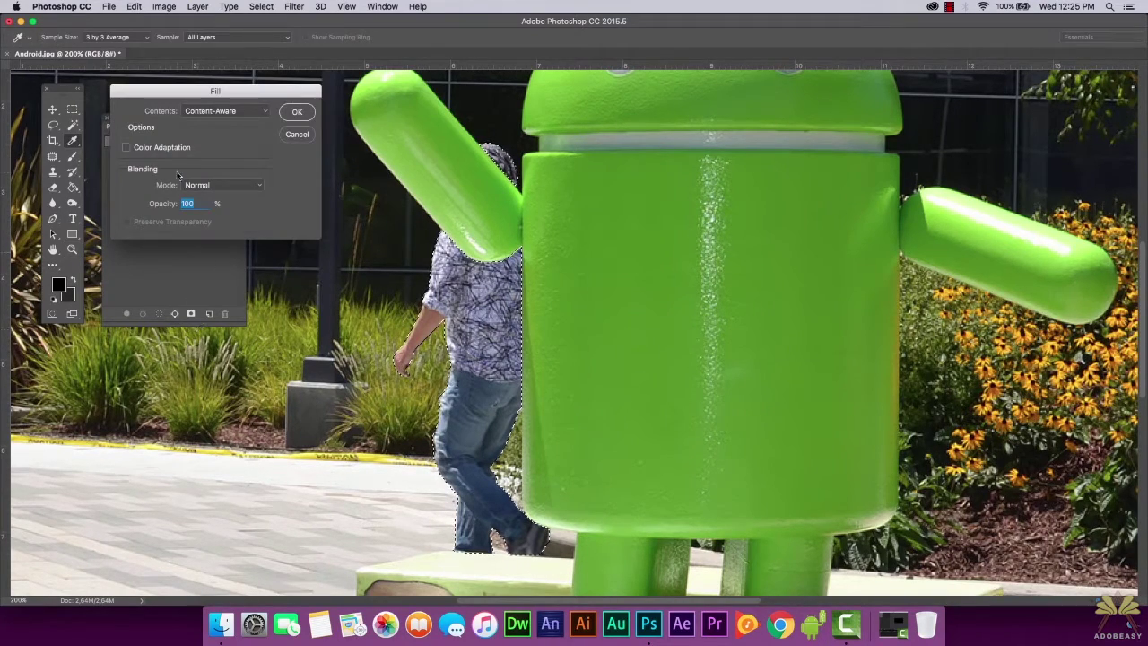
{"action": "left_click_drag", "start_coordinate": [218, 87], "coordinate": [284, 121]}
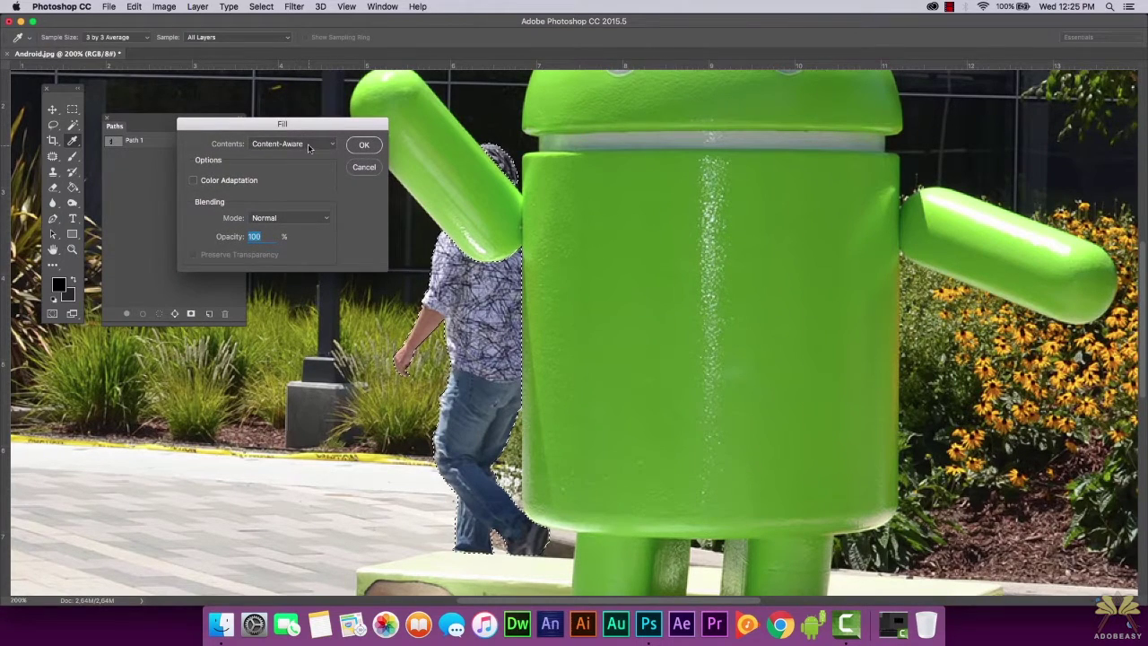
{"action": "left_click", "coordinate": [287, 146]}
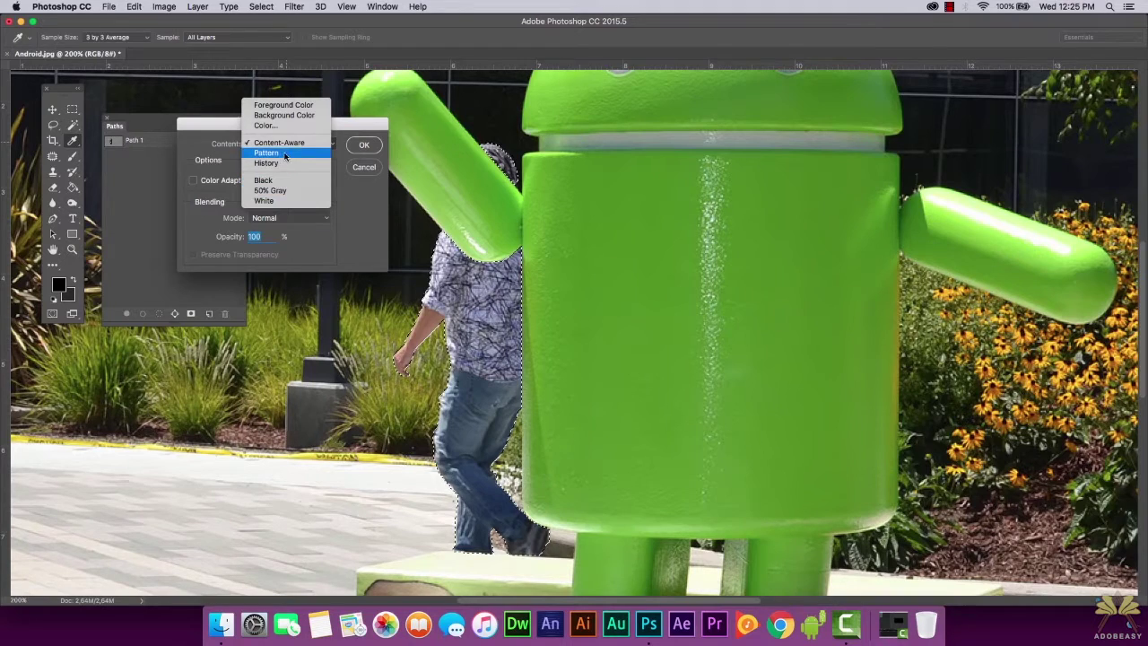
{"action": "left_click", "coordinate": [290, 144]}
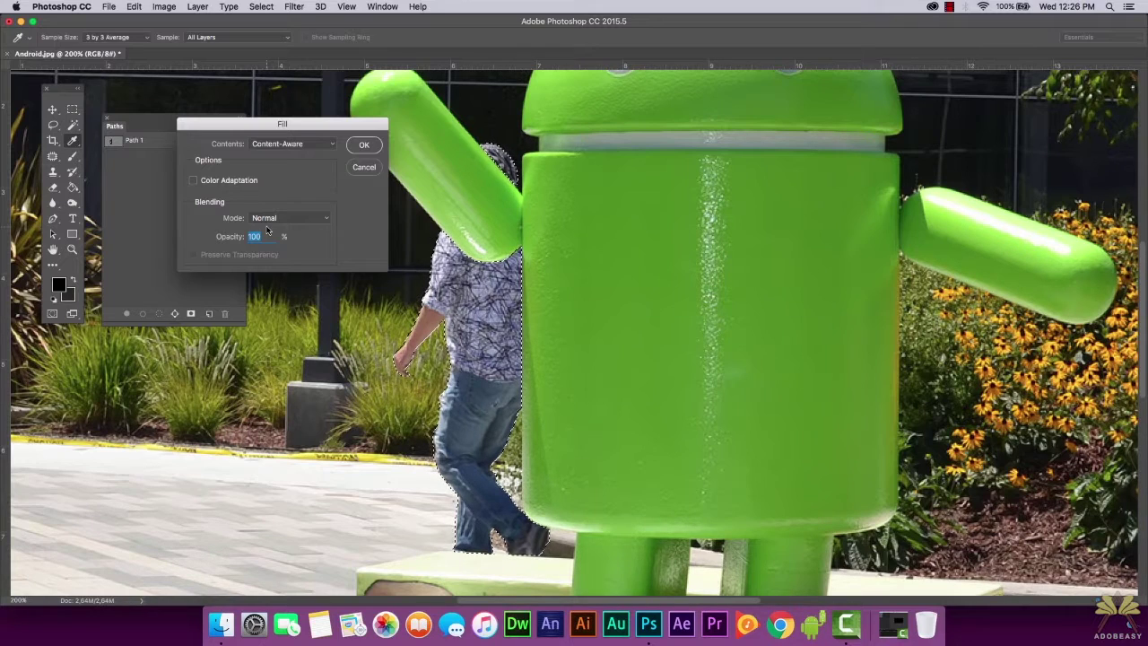
{"action": "left_click", "coordinate": [363, 145]}
{"action": "key", "text": "z"}
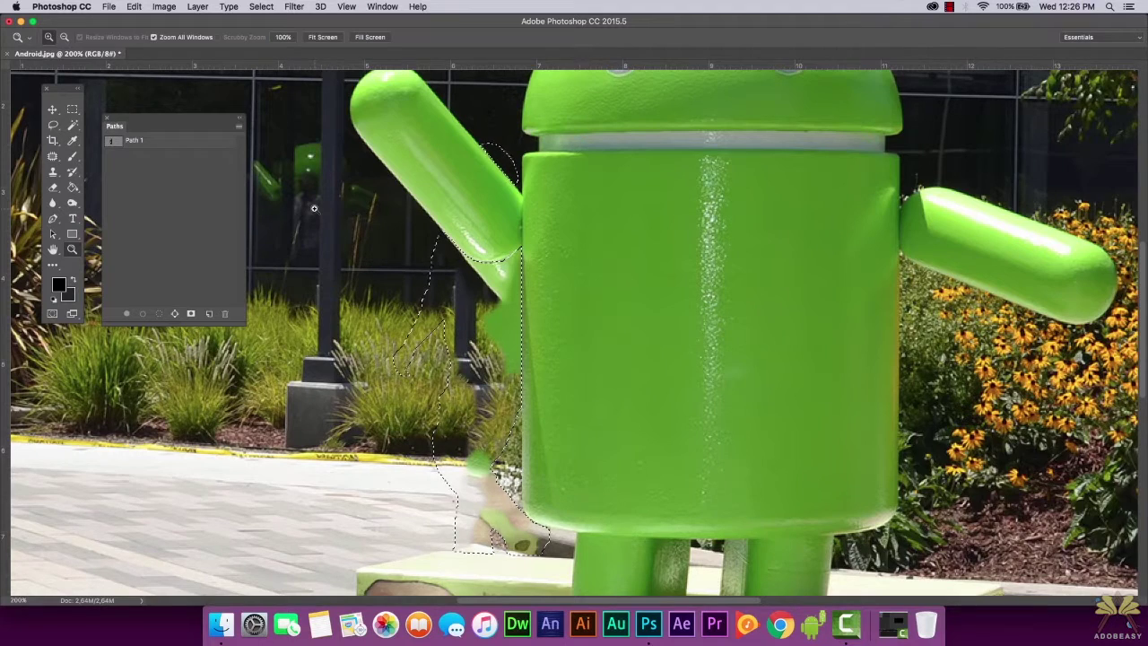
{"action": "key", "text": "super+d"}
{"action": "scroll", "coordinate": [484, 323], "scroll_direction": "down", "scroll_amount": 2}
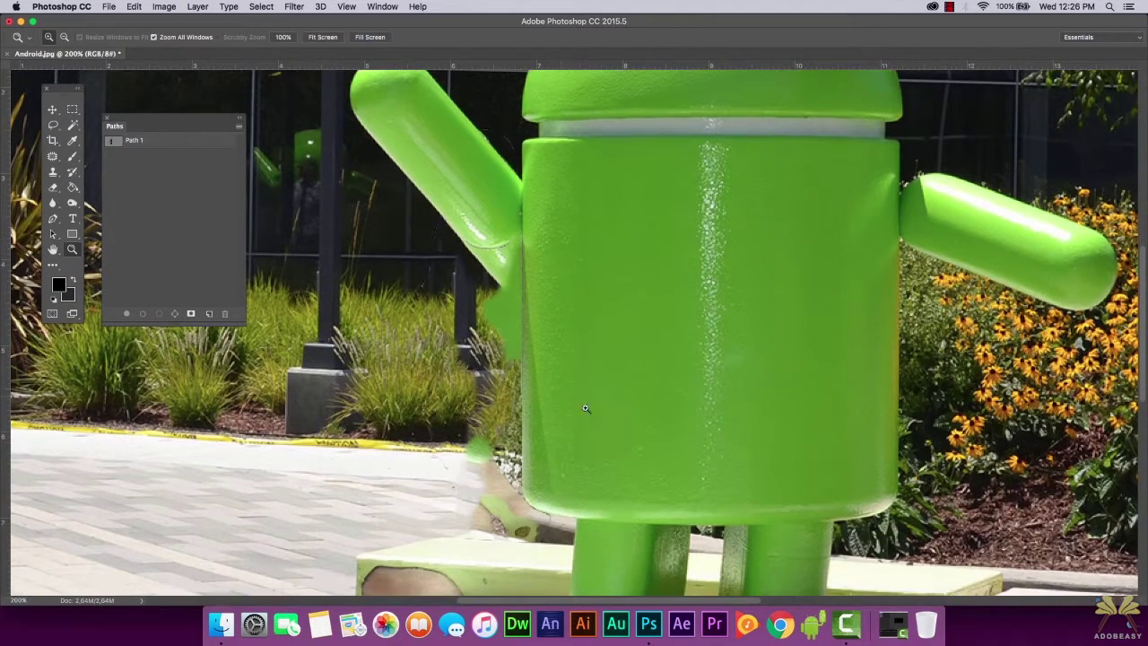
Inspect the filled area beside the statue, and undo the deselection and the Content-Aware fill
{"action": "left_click", "coordinate": [508, 331], "text": "alt"}
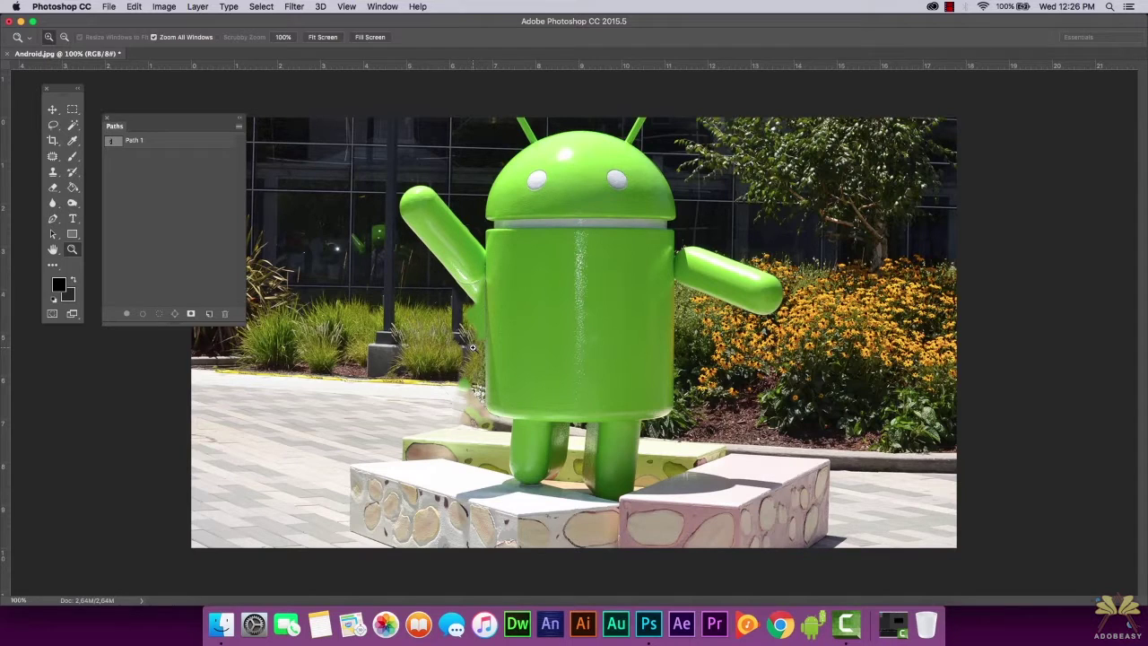
{"action": "left_click", "coordinate": [471, 348]}
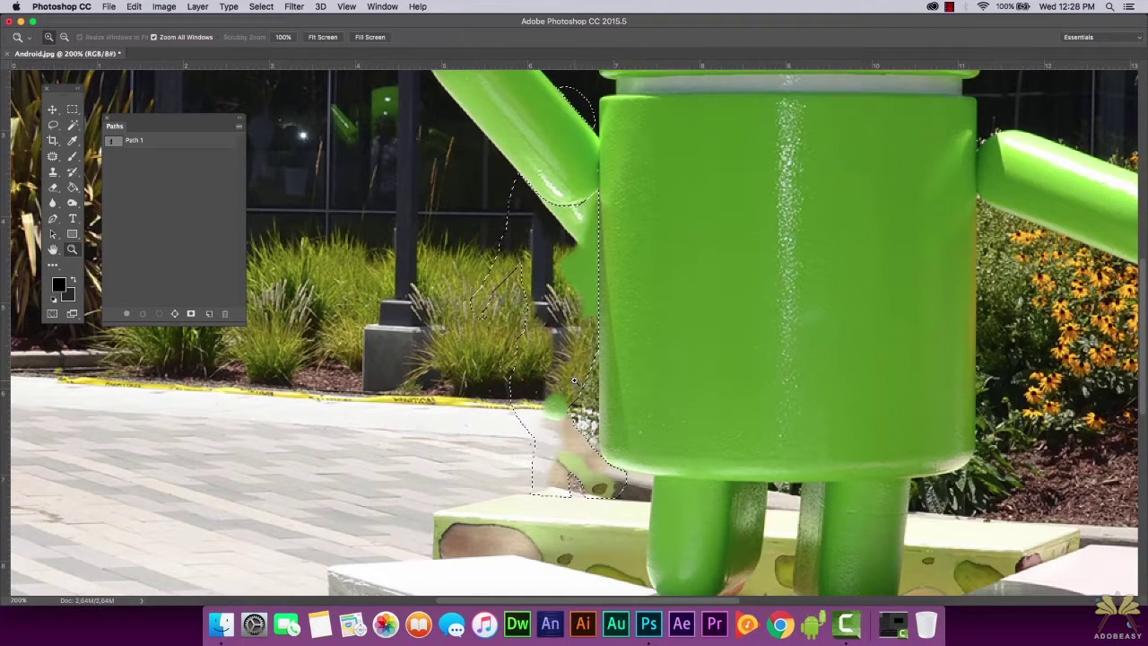
{"action": "key", "text": "super+alt+z"}
{"action": "key", "text": "super+z"}
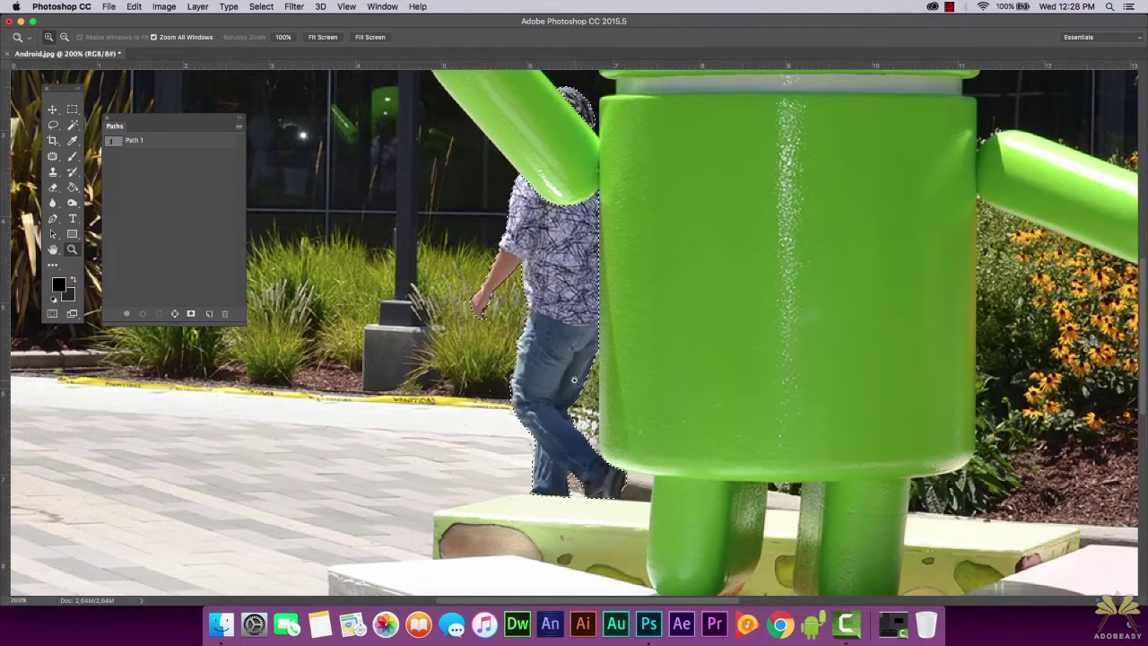
Patch the selected man with the grass and window area beside the lamp post, using the Patch tool in Content-Aware mode
{"action": "scroll", "coordinate": [480, 362], "scroll_direction": "up", "scroll_amount": 2}
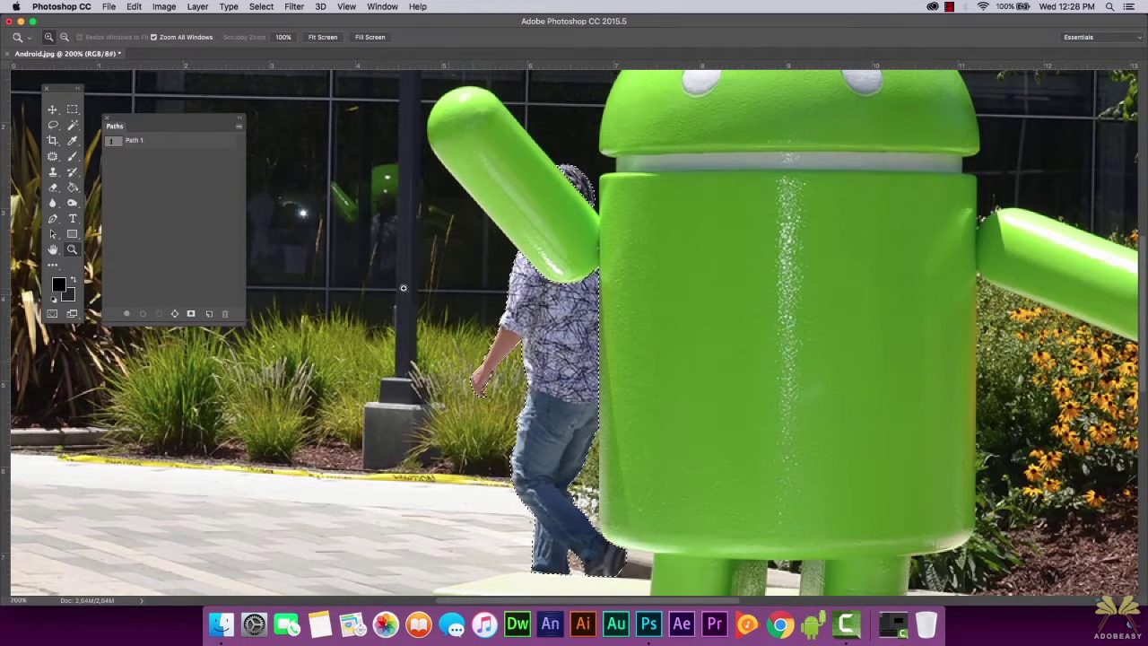
{"action": "left_click", "coordinate": [56, 158]}
{"action": "right_click", "coordinate": [55, 159]}
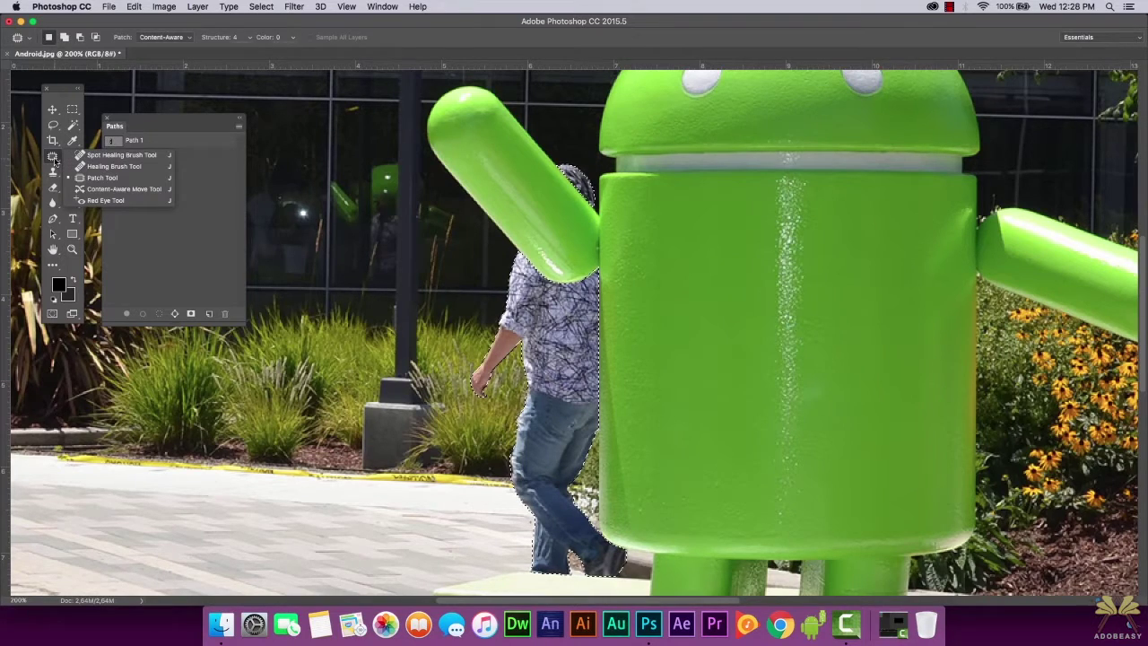
{"action": "left_click", "coordinate": [55, 162]}
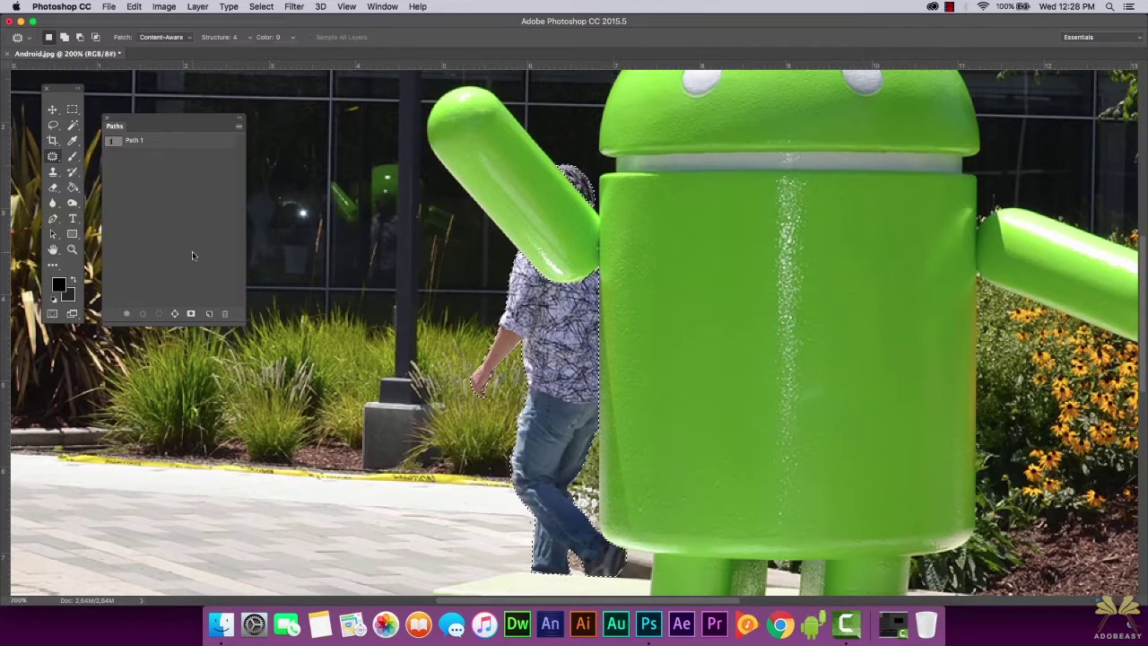
{"action": "left_click_drag", "start_coordinate": [147, 125], "coordinate": [946, 249]}
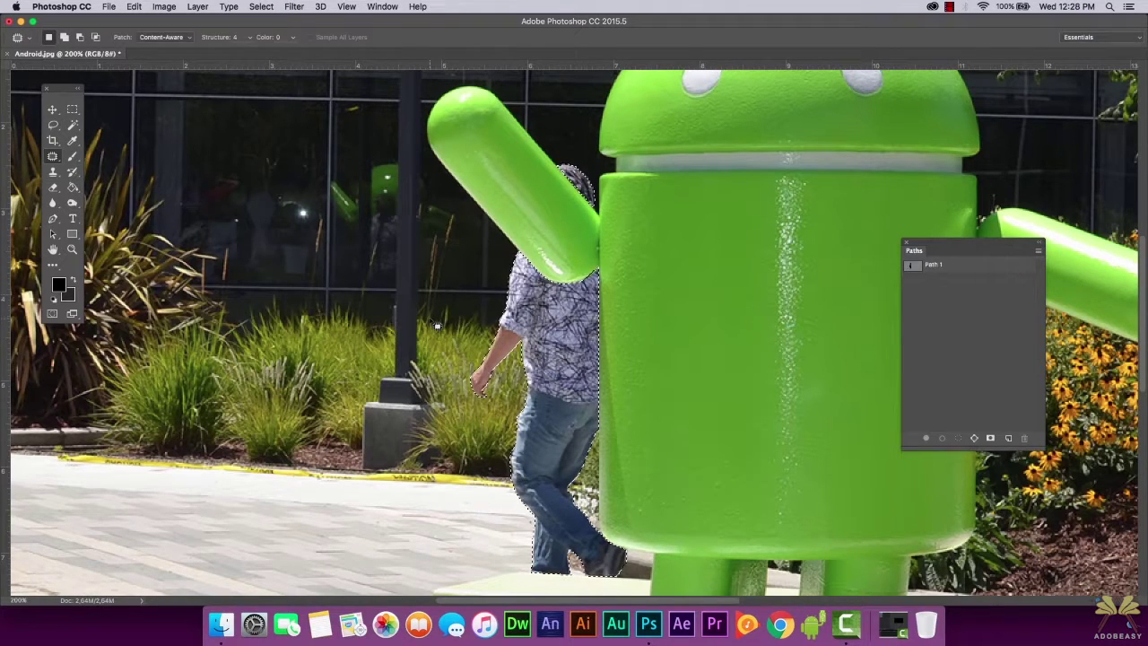
{"action": "left_click_drag", "start_coordinate": [558, 314], "coordinate": [271, 311]}
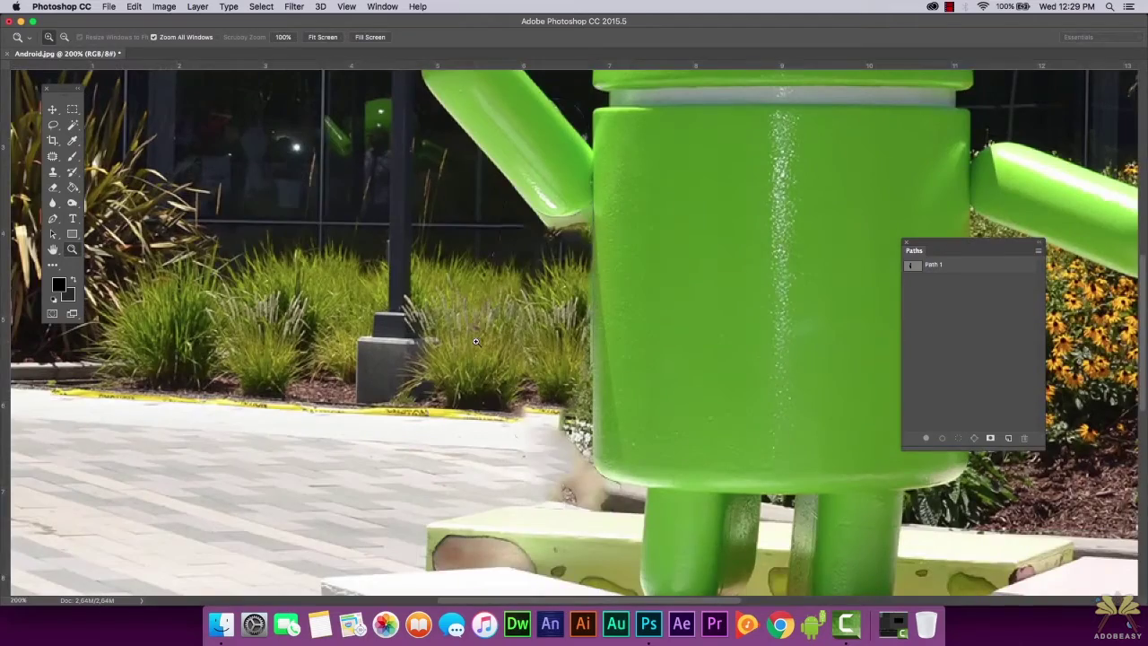
Examine the patched area as a whole, and inspect the leftover seam and arm underside closely
{"action": "left_click", "coordinate": [505, 341], "text": "alt"}
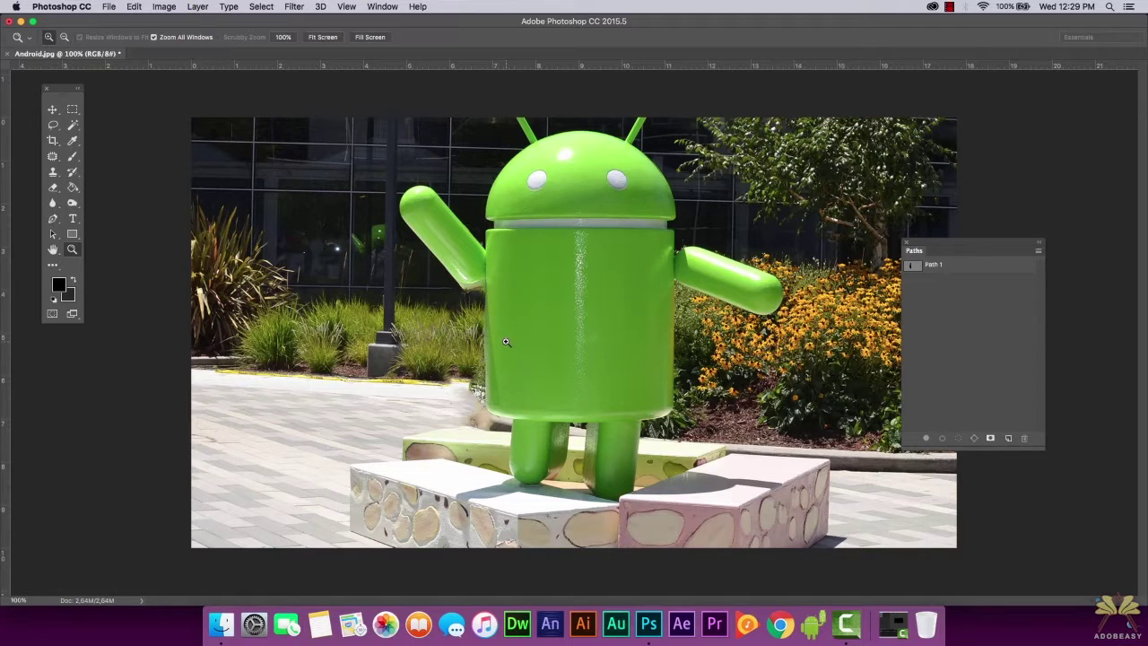
{"action": "left_click", "coordinate": [467, 299]}
{"action": "left_click", "coordinate": [545, 346]}
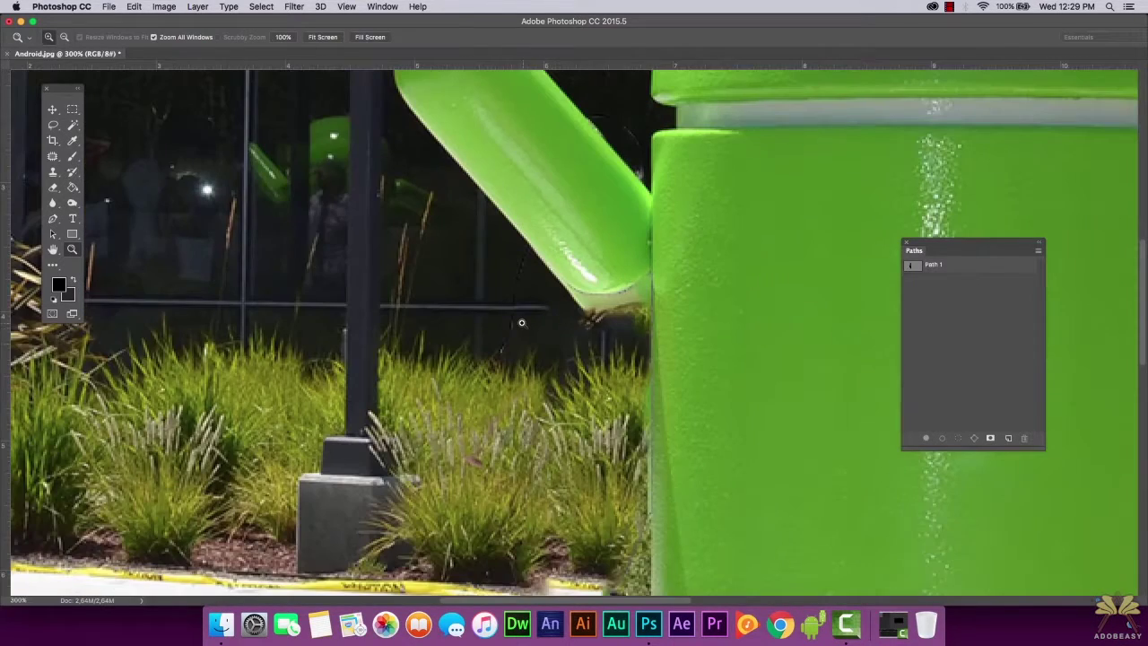
{"action": "left_click", "coordinate": [521, 323]}
{"action": "left_click", "coordinate": [506, 341]}
{"action": "left_click", "coordinate": [521, 341]}
{"action": "left_click", "coordinate": [526, 348]}
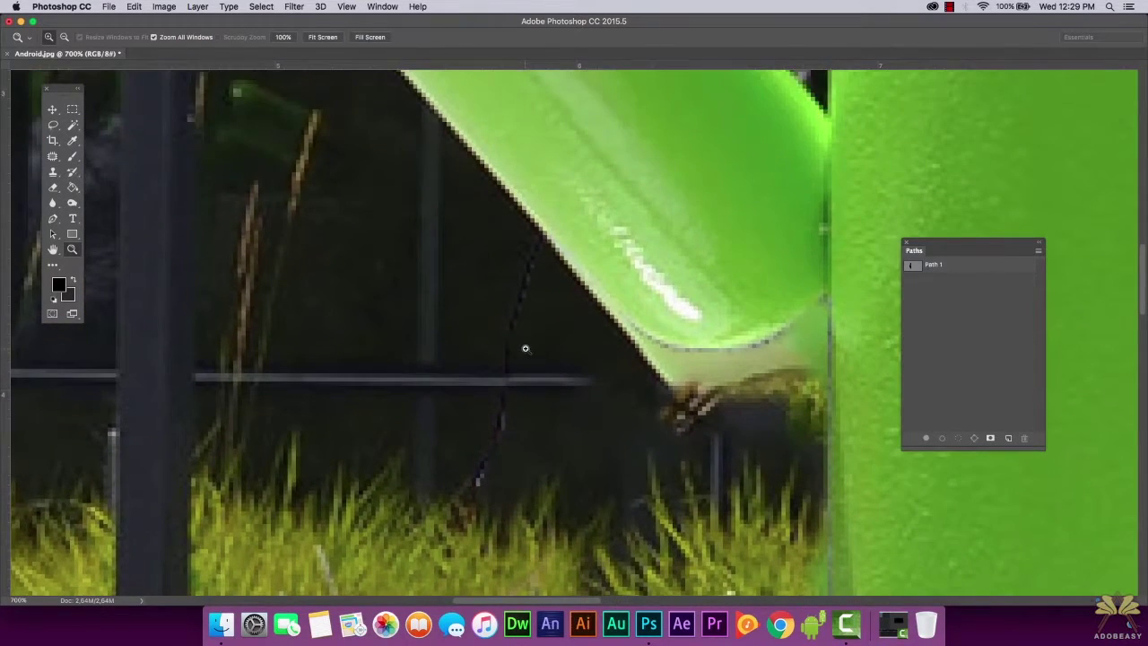
{"action": "left_click", "coordinate": [575, 335]}
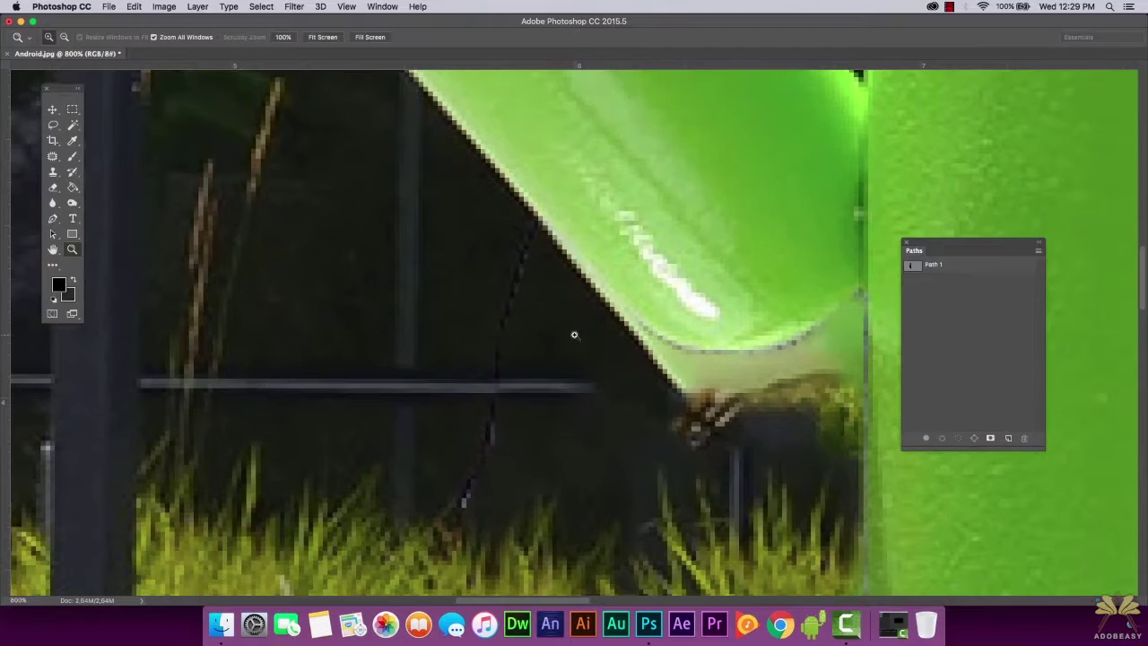
Show the Layers panel in place of the Paths panel, and unlock the Background layer
{"action": "left_click", "coordinate": [371, 9]}
{"action": "left_click", "coordinate": [399, 283]}
{"action": "left_click_drag", "start_coordinate": [1063, 155], "coordinate": [785, 132]}
{"action": "left_click_drag", "start_coordinate": [924, 250], "coordinate": [1019, 130]}
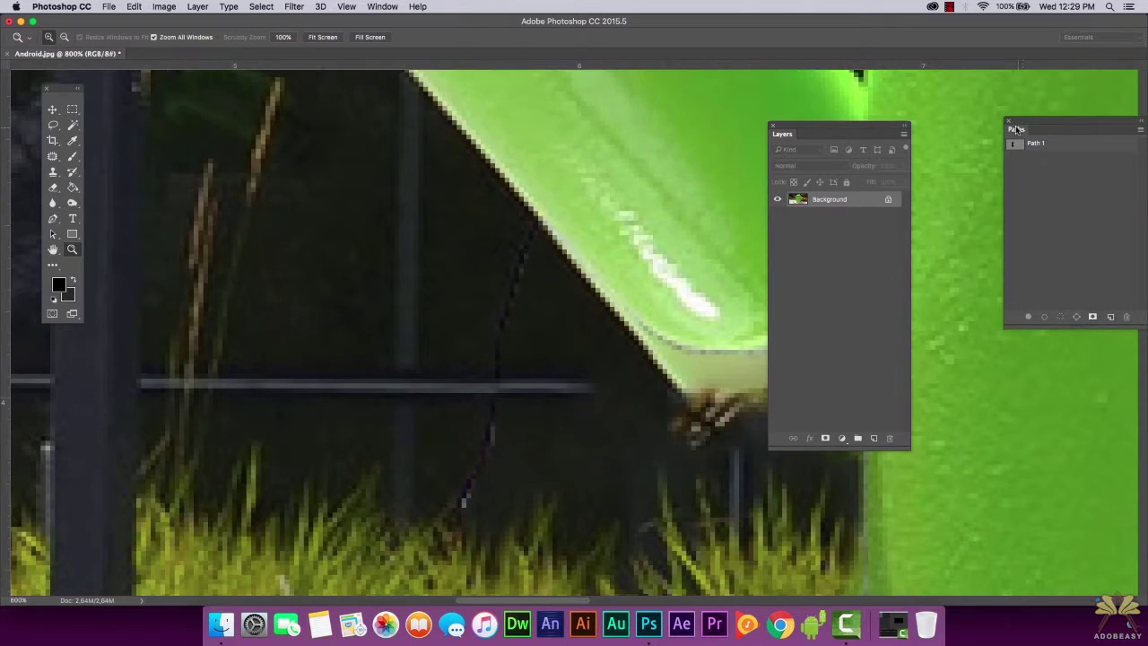
{"action": "left_click", "coordinate": [1009, 122]}
{"action": "left_click_drag", "start_coordinate": [873, 127], "coordinate": [1068, 100]}
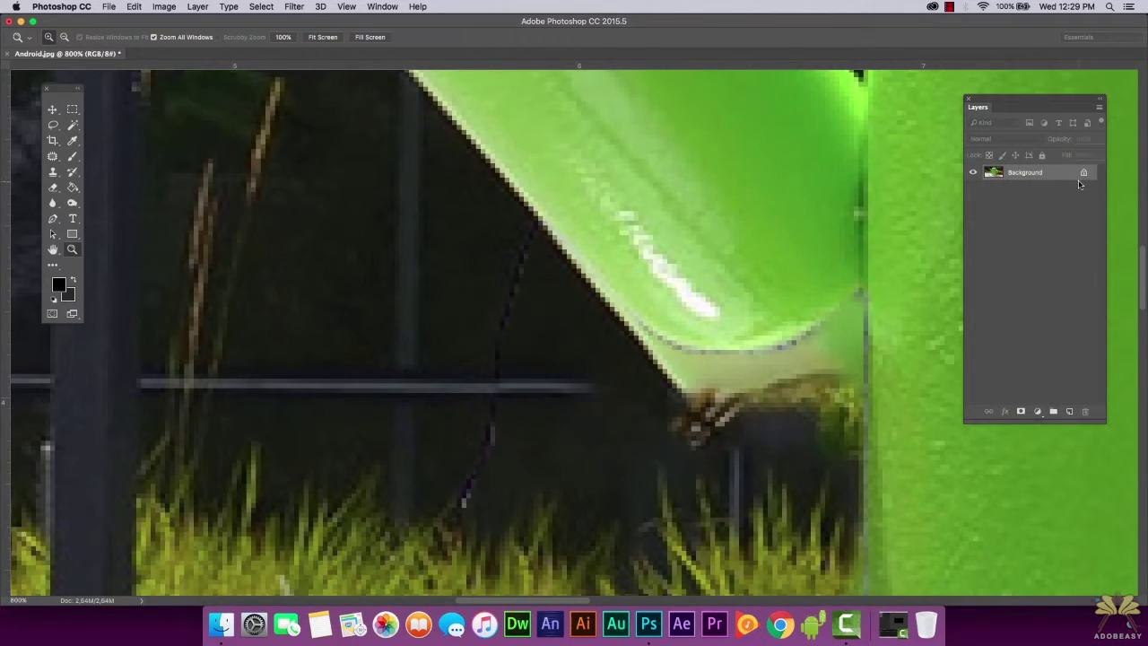
{"action": "left_click", "coordinate": [1083, 173]}
Set the Clone Stamp brush to 9 px with 0% hardness, and sample the dark window area beside the seam as the source
{"action": "mouse_move", "coordinate": [539, 280]}
{"action": "left_mouse_down"}
{"action": "mouse_move", "coordinate": [526, 264]}
{"action": "mouse_move", "coordinate": [539, 300]}
{"action": "left_mouse_up"}
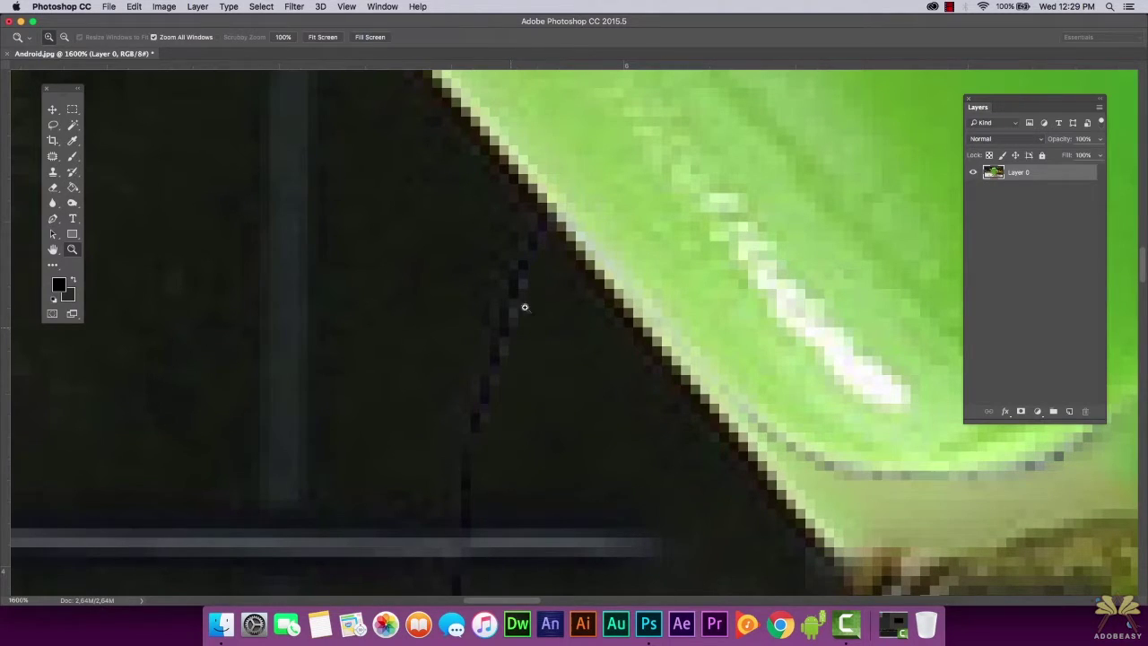
{"action": "left_click", "coordinate": [73, 141]}
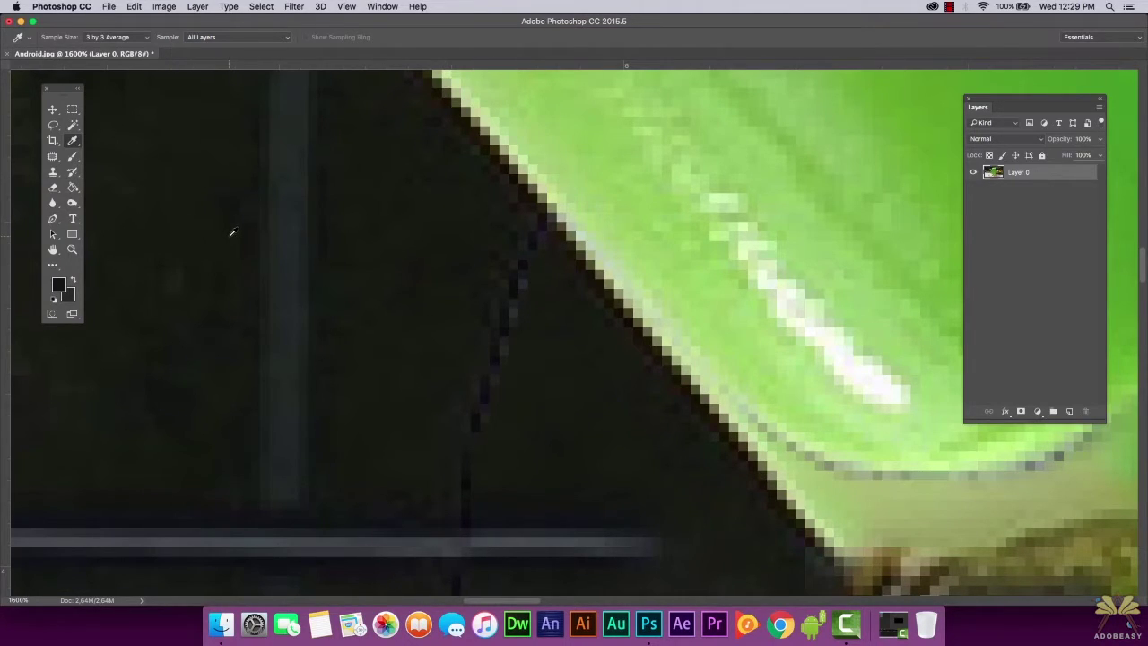
{"action": "left_click", "coordinate": [54, 174]}
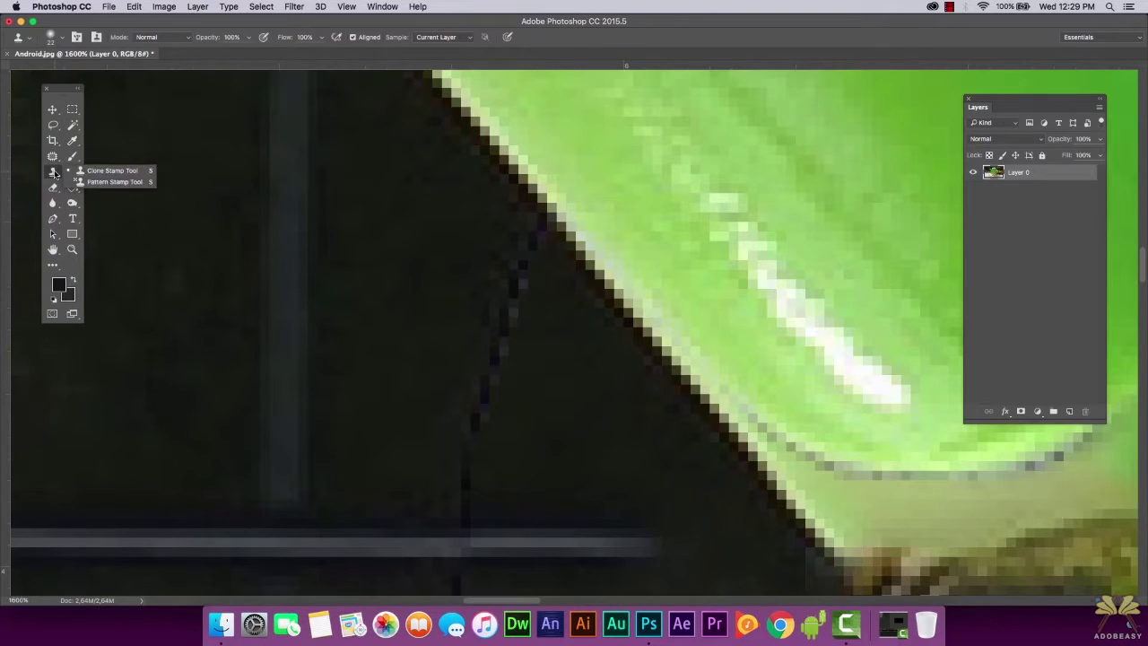
{"action": "left_click", "coordinate": [54, 173]}
{"action": "left_click", "coordinate": [62, 38]}
{"action": "left_click_drag", "start_coordinate": [75, 76], "coordinate": [72, 75]}
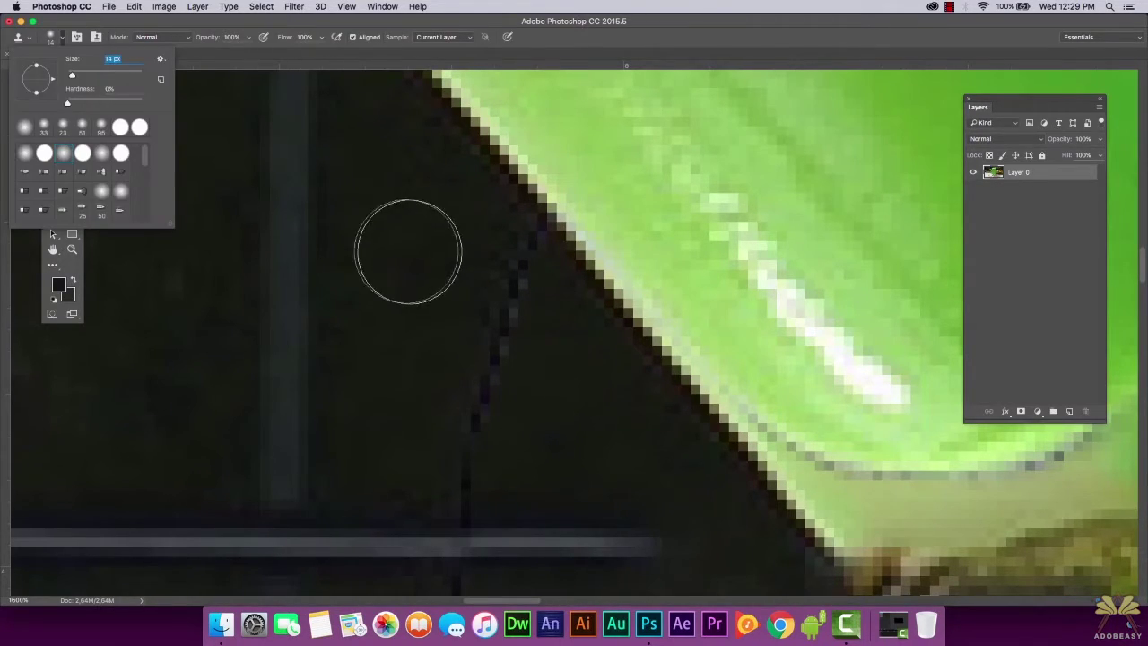
{"action": "left_click_drag", "start_coordinate": [73, 76], "coordinate": [70, 76]}
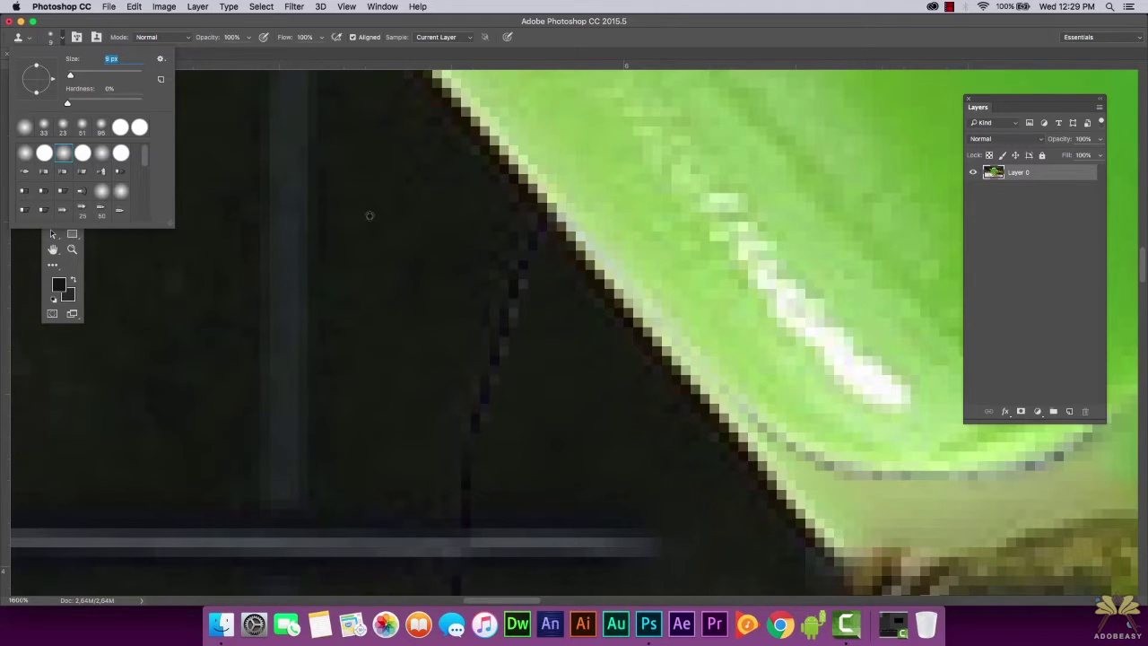
{"action": "left_click", "coordinate": [369, 216], "text": "alt"}
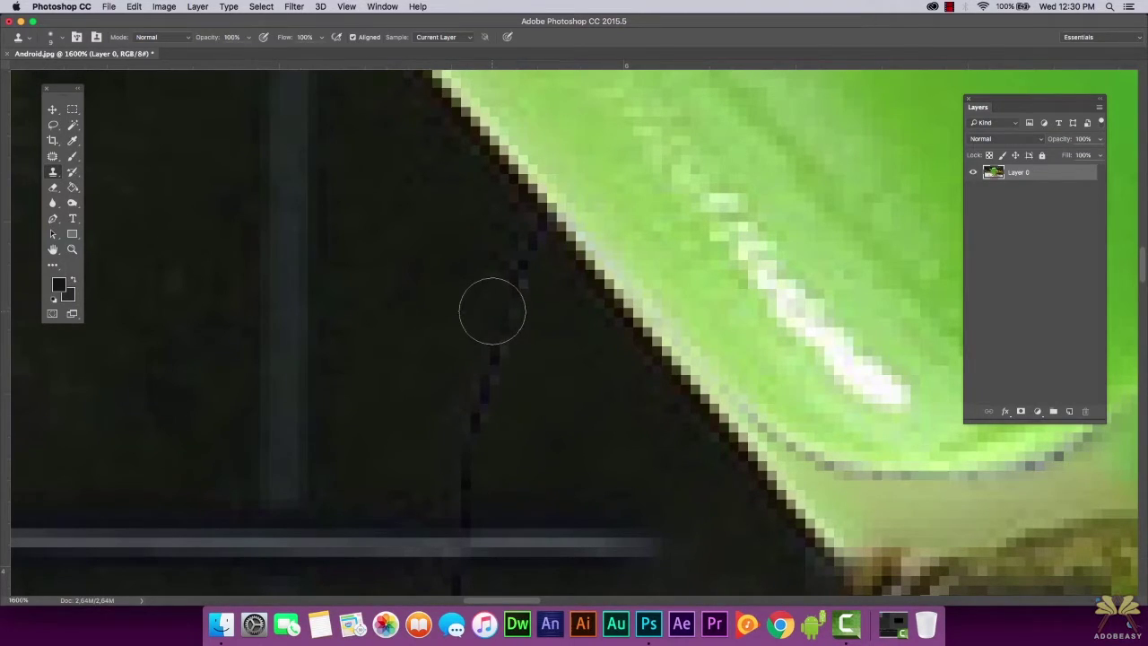
Heal the dark seam above the window rail with the Healing Brush at 9 px
{"action": "left_click", "coordinate": [53, 156]}
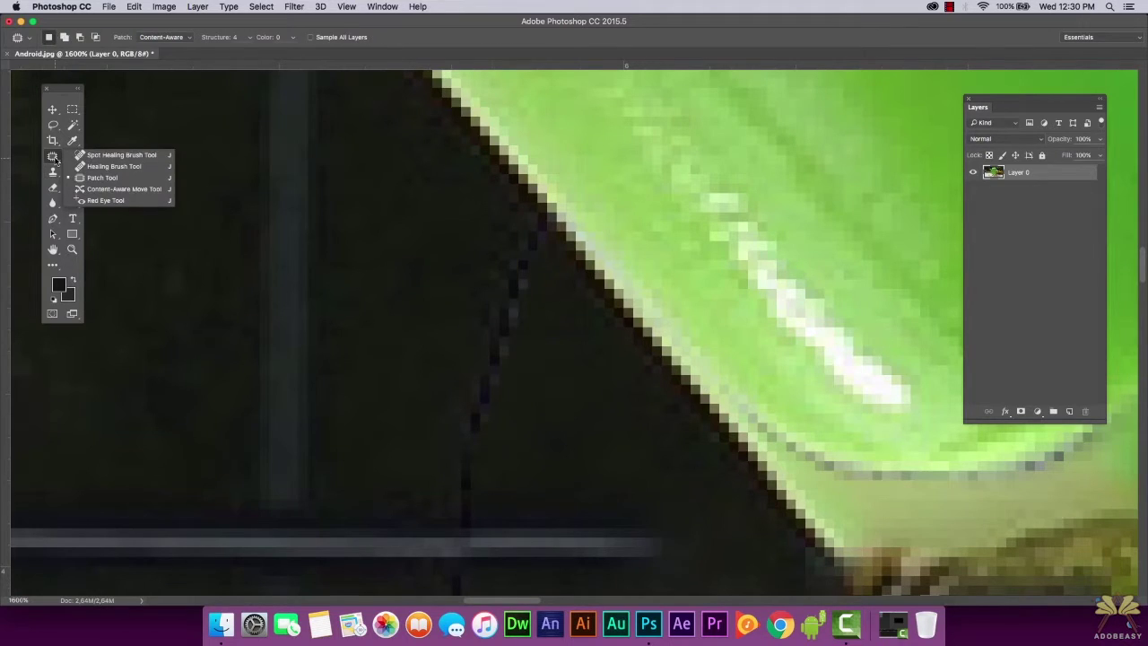
{"action": "left_click", "coordinate": [114, 166]}
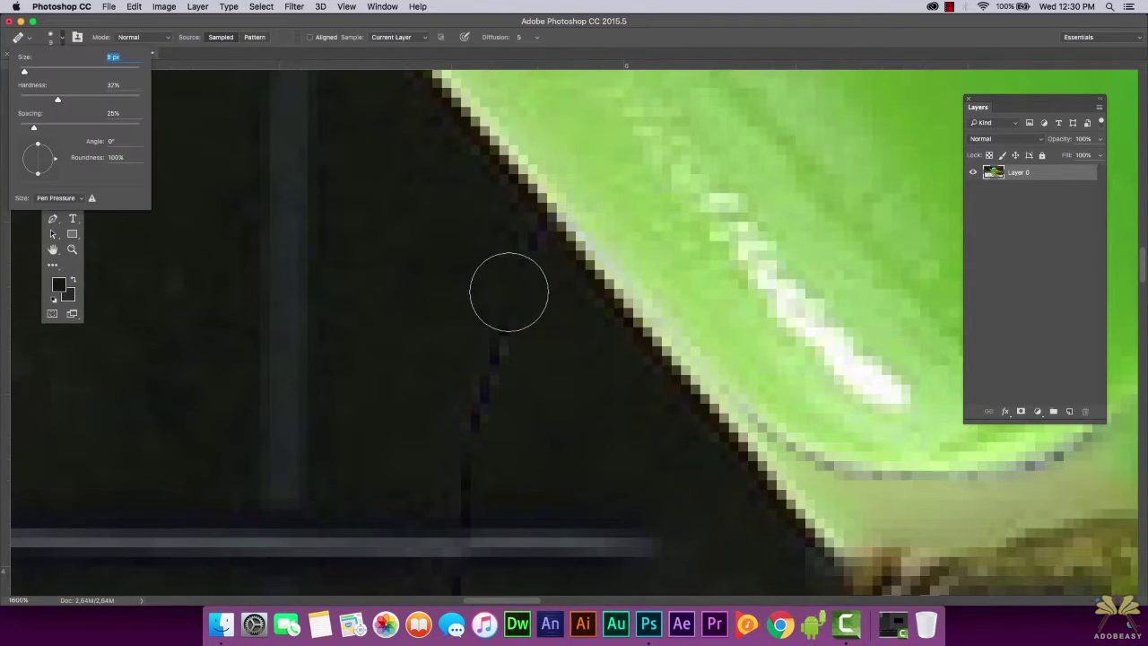
{"action": "scroll", "coordinate": [487, 332], "scroll_direction": "down", "scroll_amount": 1}
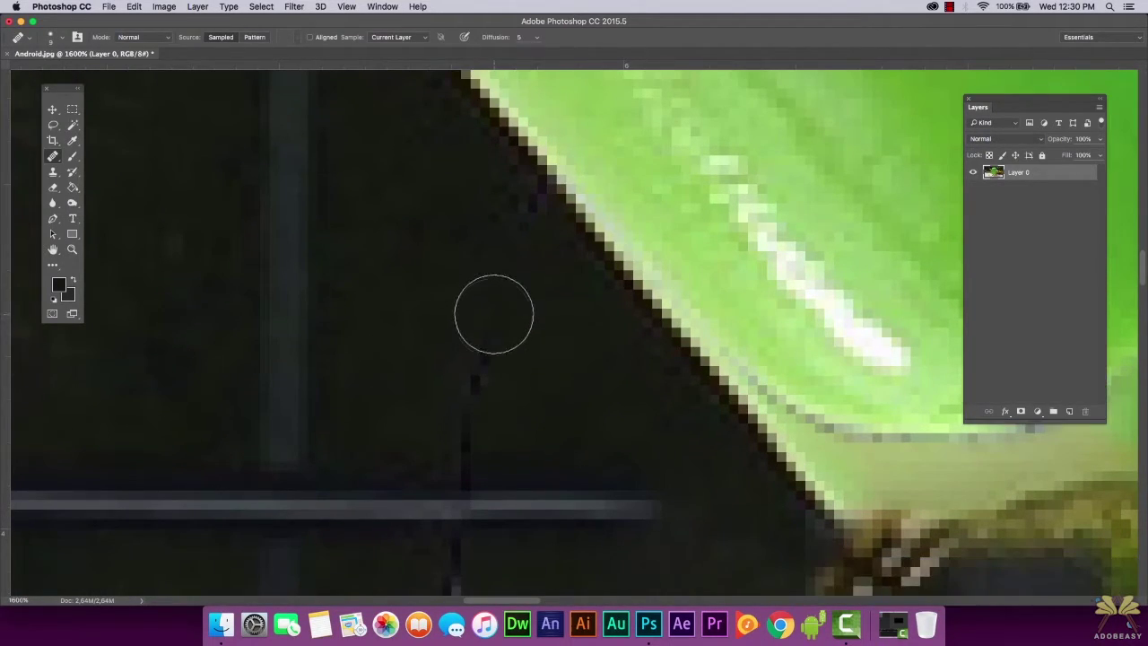
{"action": "scroll", "coordinate": [480, 346], "scroll_direction": "down", "scroll_amount": 1}
{"action": "scroll", "coordinate": [473, 363], "scroll_direction": "down", "scroll_amount": 1}
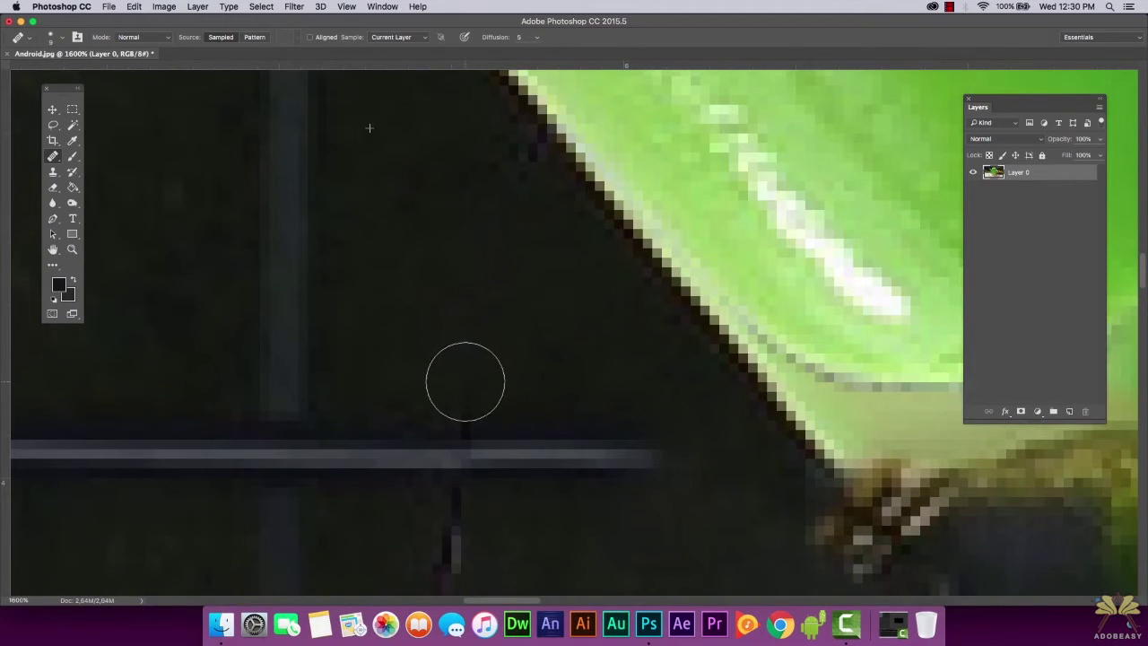
Reduce the Healing Brush to 4 px and touch up the seam remnants between the arm's edge and the window rail
{"action": "left_click", "coordinate": [62, 40]}
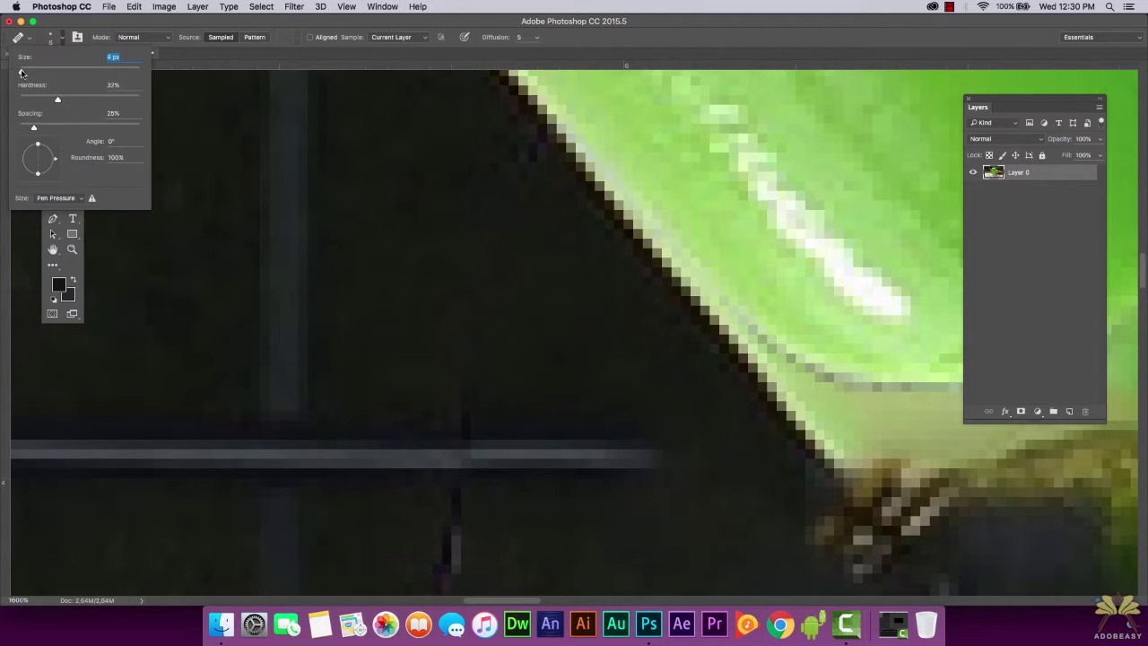
{"action": "key", "text": "Return"}
{"action": "scroll", "coordinate": [466, 395], "scroll_direction": "up", "scroll_amount": 3}
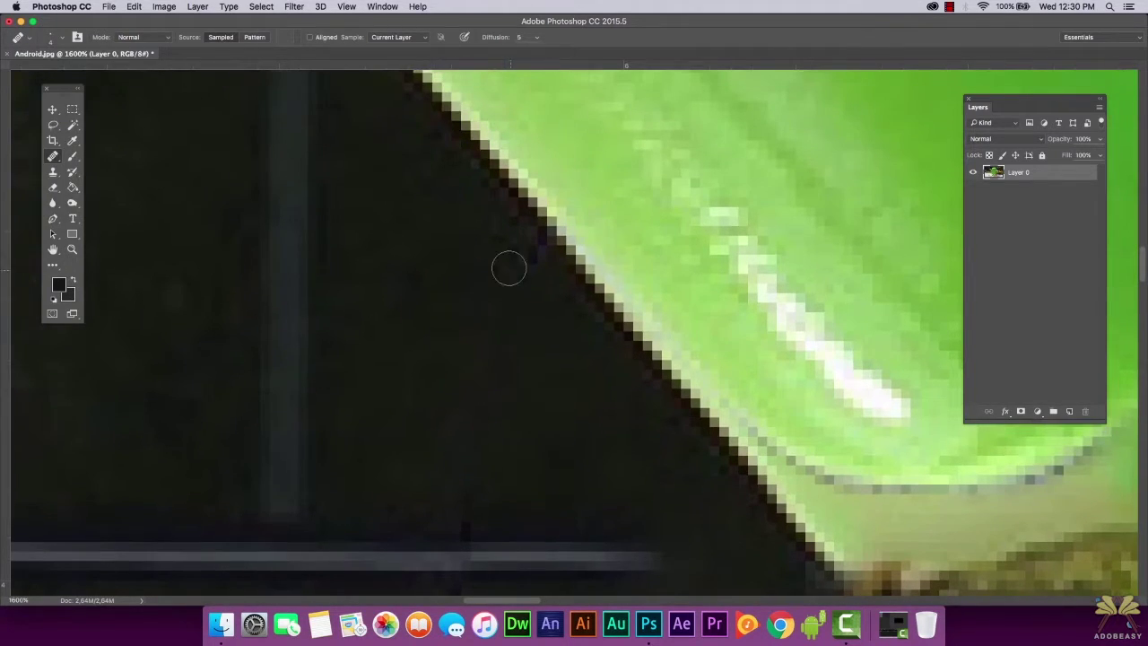
{"action": "scroll", "coordinate": [516, 296], "scroll_direction": "down", "scroll_amount": 3}
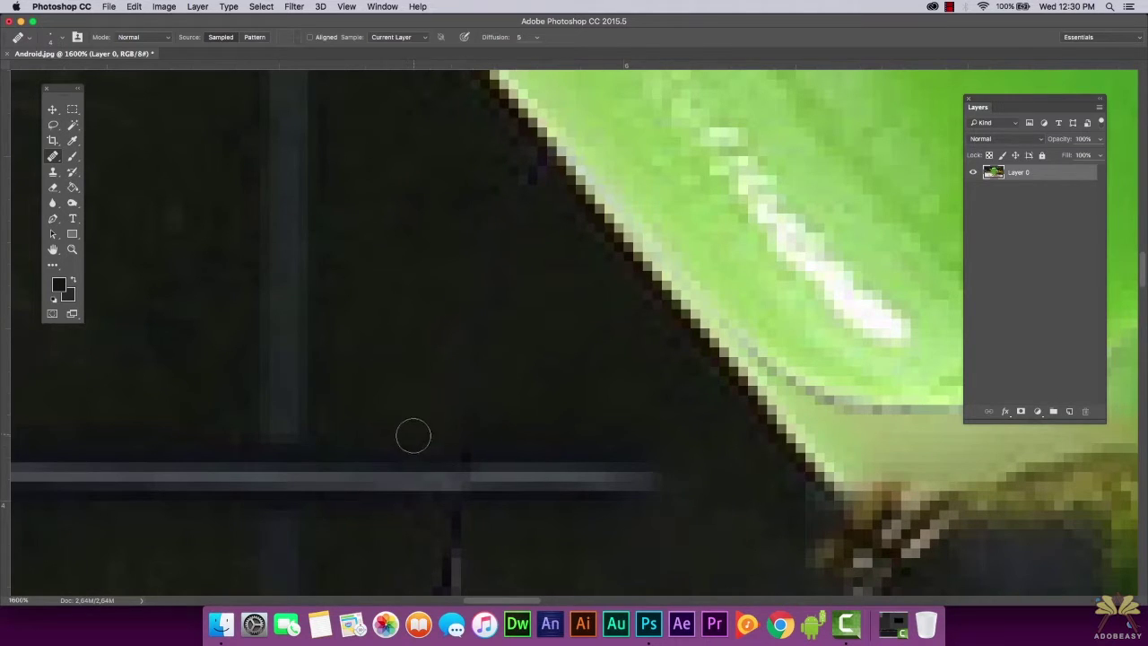
Heal the remaining purple seam from just below the window rail down to the grass tips
{"action": "scroll", "coordinate": [287, 309], "scroll_direction": "down", "scroll_amount": 5}
{"action": "scroll", "coordinate": [293, 305], "scroll_direction": "down", "scroll_amount": 1}
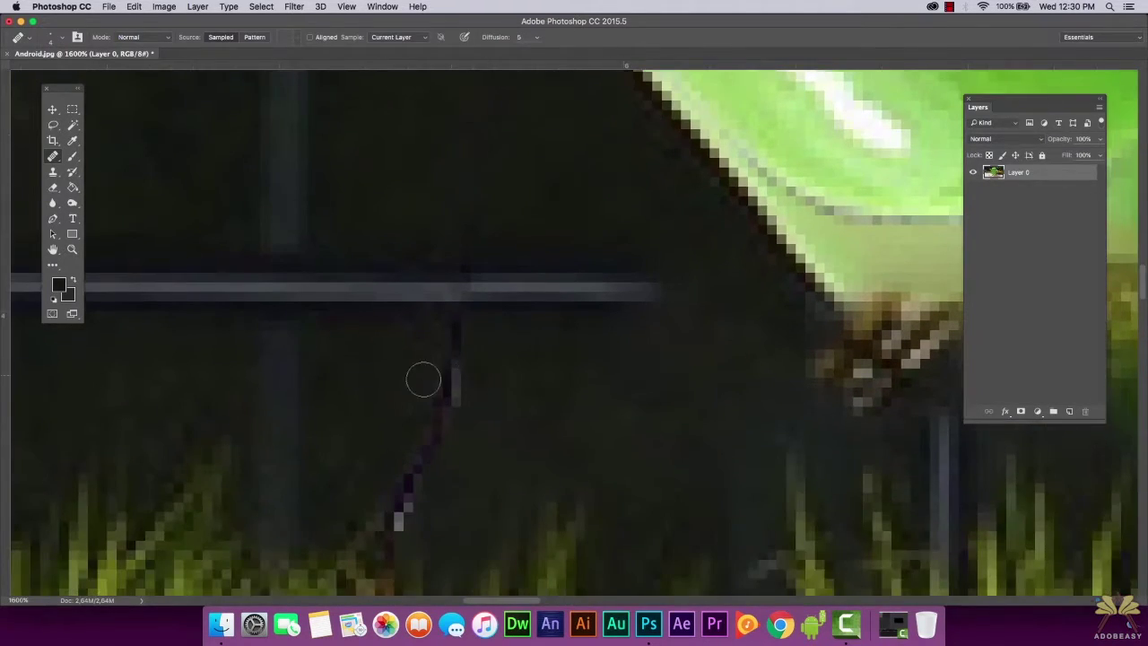
{"action": "scroll", "coordinate": [450, 387], "scroll_direction": "down", "scroll_amount": 2}
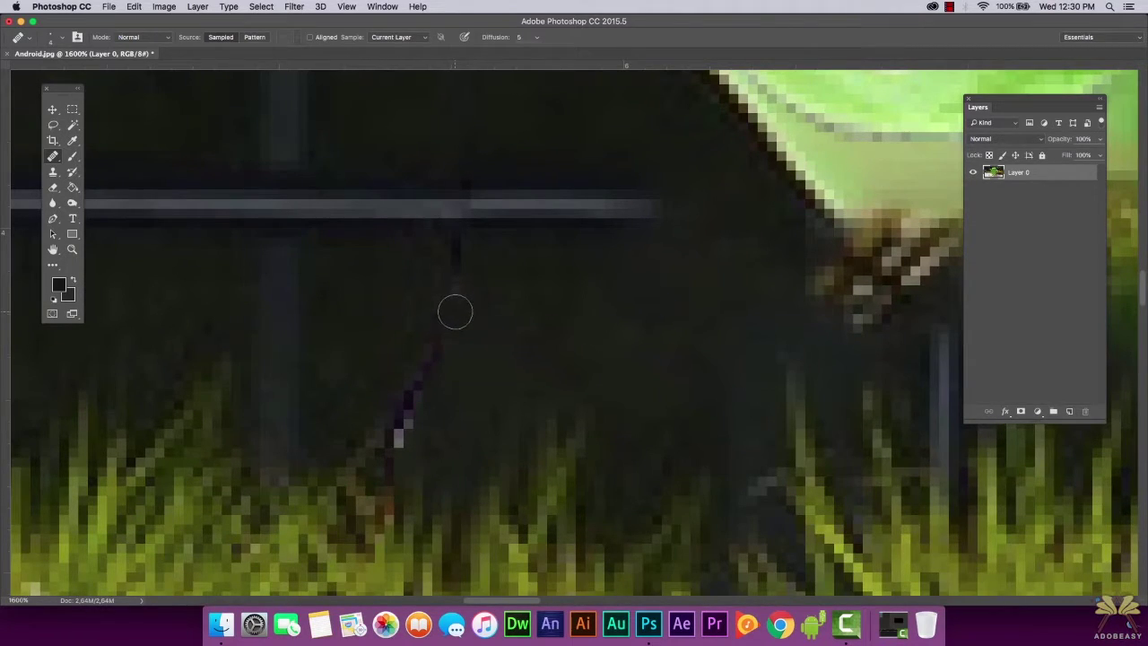
{"action": "scroll", "coordinate": [435, 336], "scroll_direction": "down", "scroll_amount": 1}
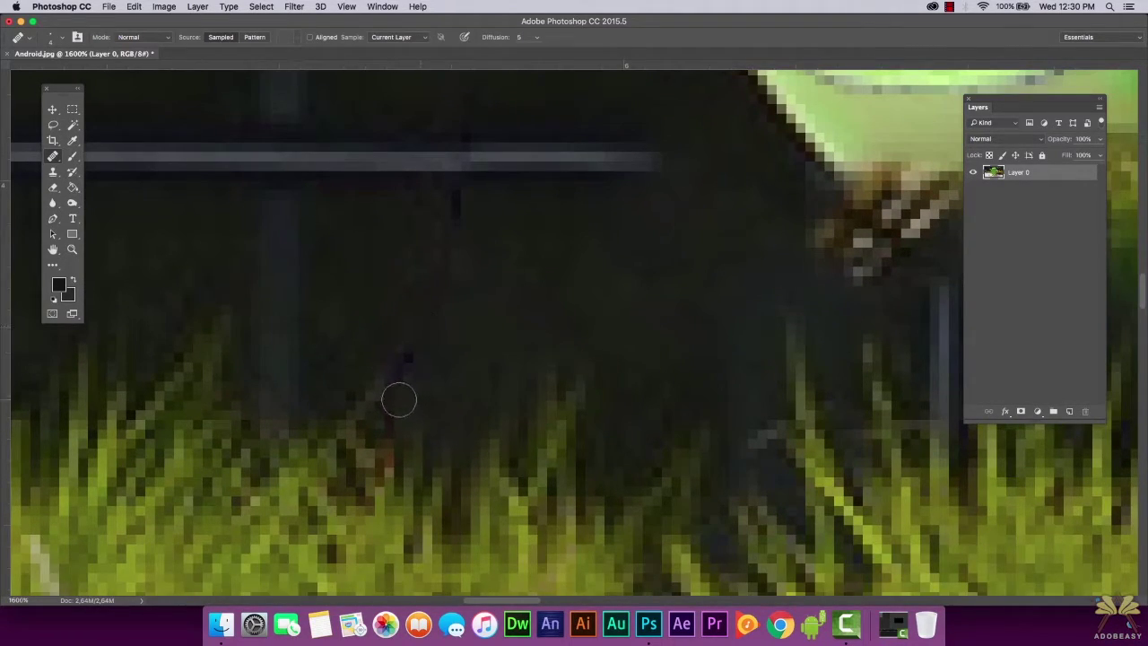
{"action": "scroll", "coordinate": [475, 392], "scroll_direction": "up", "scroll_amount": 2}
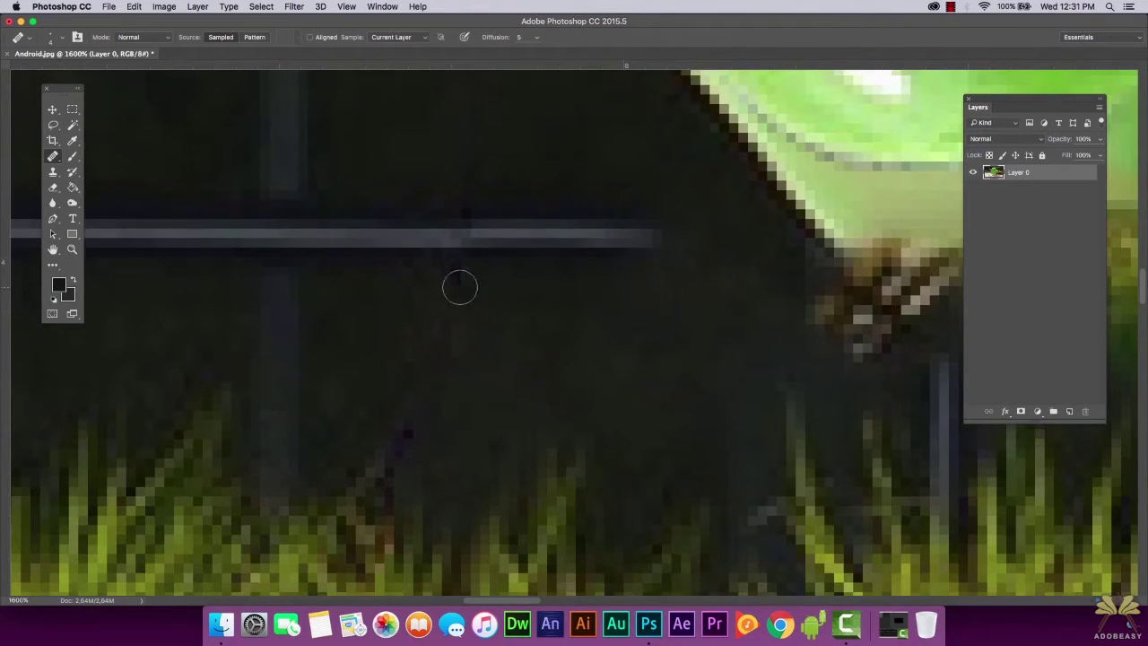
{"action": "scroll", "coordinate": [452, 354], "scroll_direction": "up", "scroll_amount": 1}
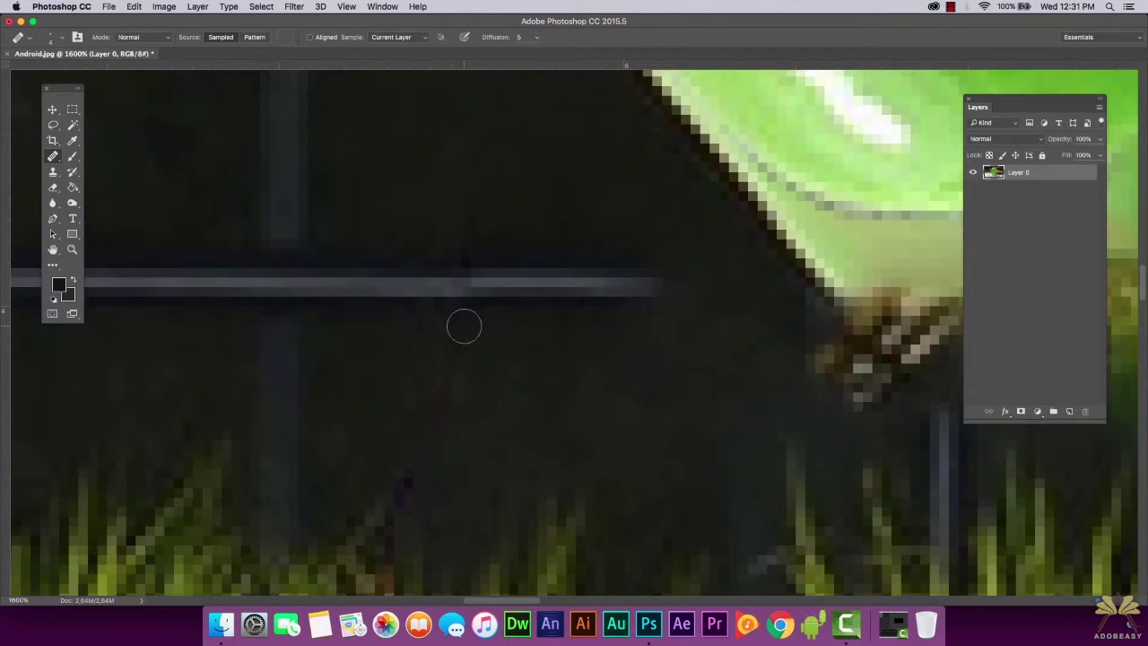
{"action": "scroll", "coordinate": [538, 395], "scroll_direction": "up", "scroll_amount": 1}
Select a section of the horizontal window rail, shift a copy of it to extend the rail toward the statue's arm, and deselect
{"action": "scroll", "coordinate": [566, 302], "scroll_direction": "down", "scroll_amount": 5}
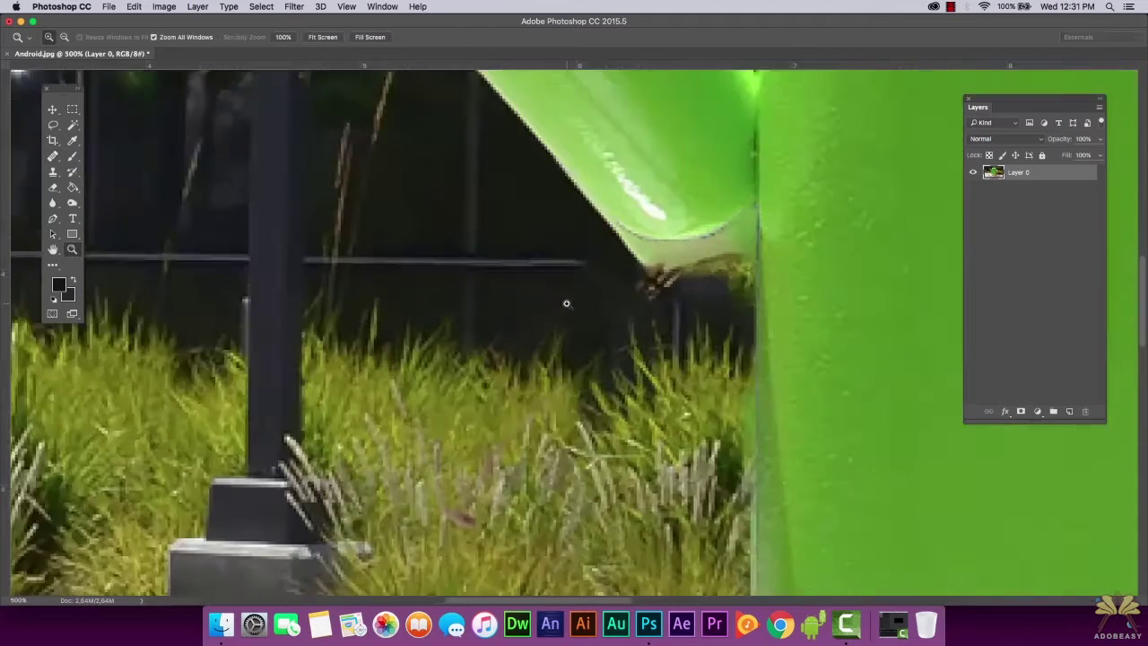
{"action": "scroll", "coordinate": [565, 300], "scroll_direction": "up", "scroll_amount": 5}
{"action": "key", "text": "m"}
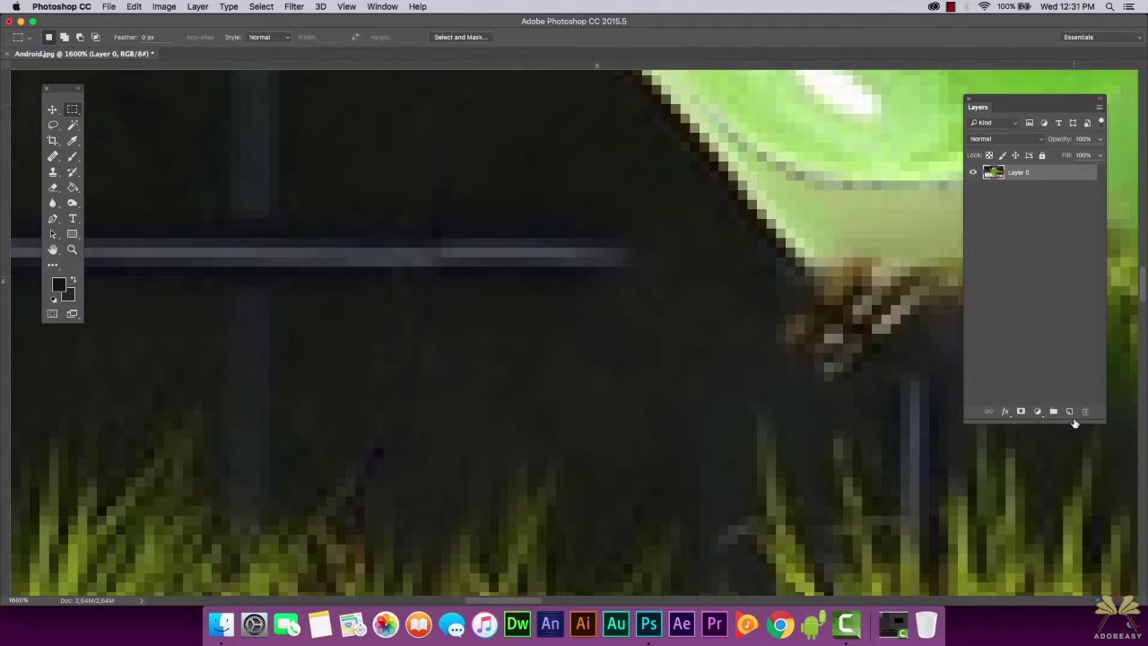
{"action": "left_click_drag", "start_coordinate": [307, 238], "coordinate": [767, 276]}
{"action": "key", "text": "v"}
{"action": "key", "text": "super+d"}
{"action": "key", "text": "z"}
{"action": "left_click", "coordinate": [714, 294], "text": "alt"}
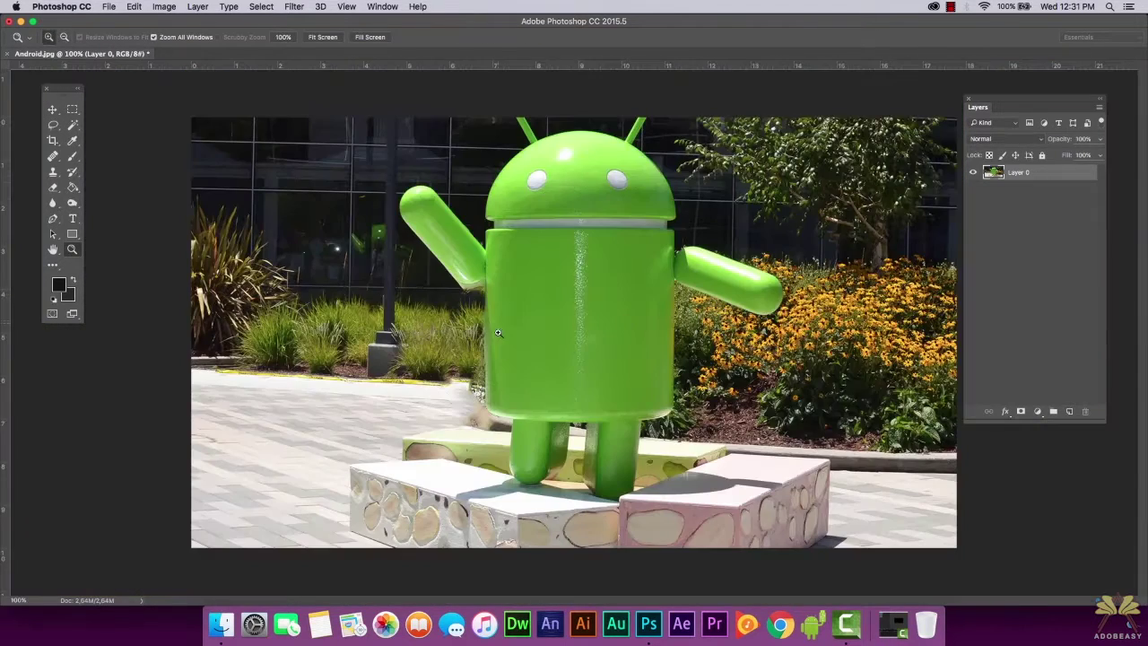
Sample the dark window colour for the Brush, and add a new layer with lowered fill above the photo
{"action": "left_click", "coordinate": [484, 310]}
{"action": "left_click_drag", "start_coordinate": [578, 339], "coordinate": [555, 348]}
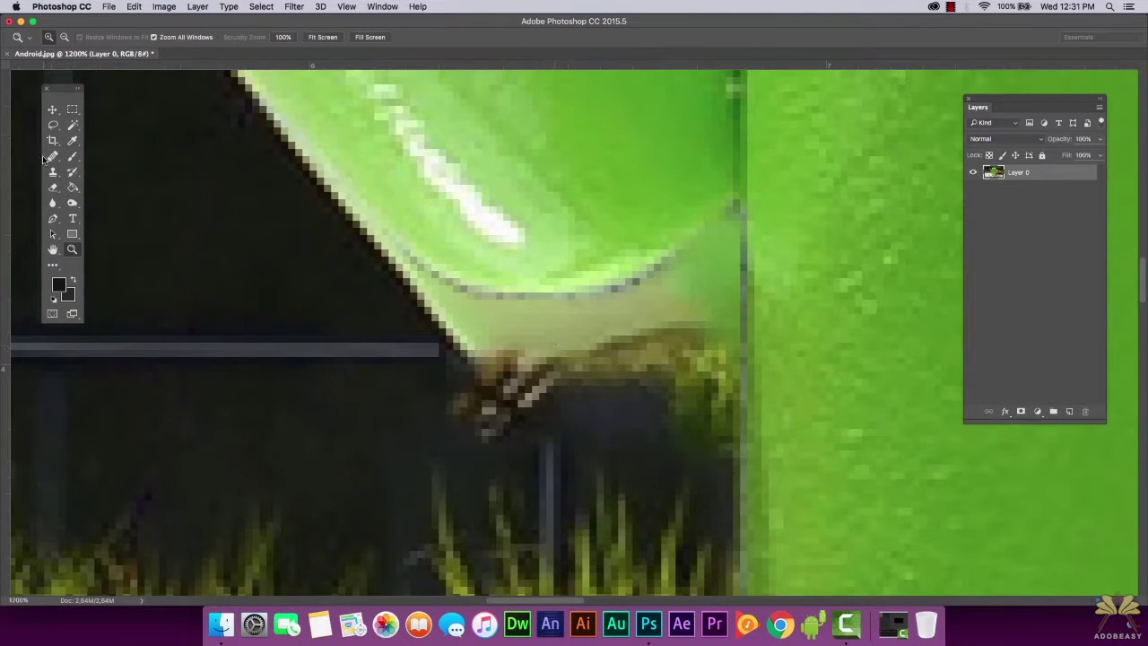
{"action": "left_click", "coordinate": [72, 141]}
{"action": "left_click", "coordinate": [73, 156]}
{"action": "left_click", "coordinate": [1069, 411]}
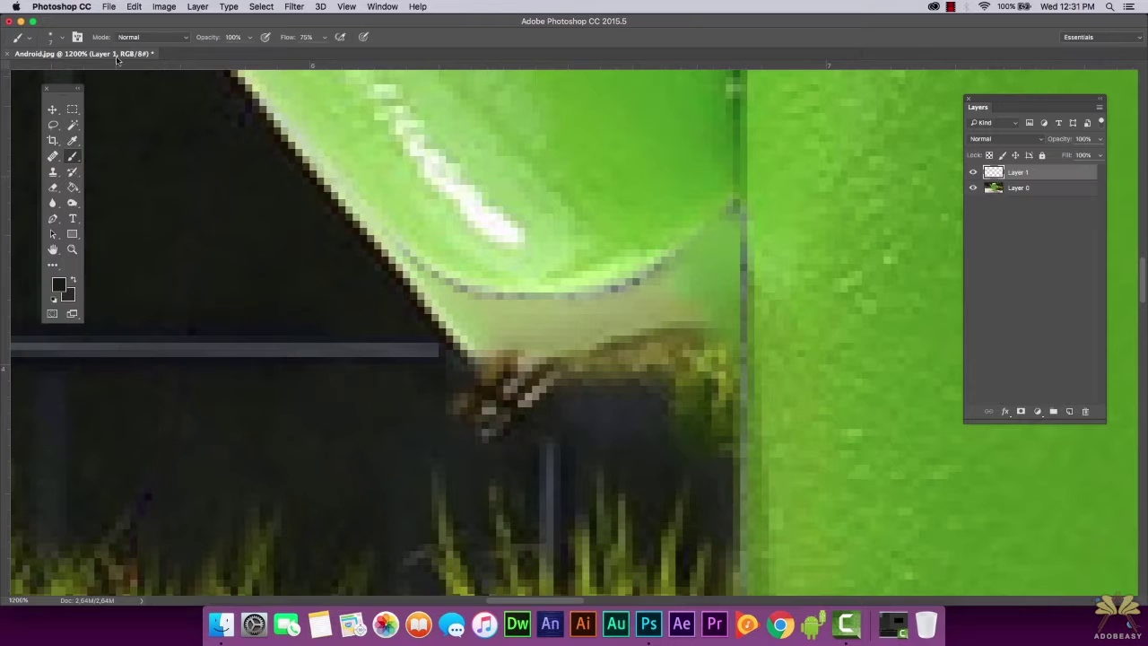
{"action": "left_click_drag", "start_coordinate": [1100, 156], "coordinate": [1092, 171]}
Paint the dark window colour over the leftover green smear beneath the raised arm, and restore the layer's fill to 100%
{"action": "mouse_move", "coordinate": [435, 308]}
{"action": "left_mouse_down"}
{"action": "mouse_move", "coordinate": [468, 314]}
{"action": "mouse_move", "coordinate": [403, 278]}
{"action": "left_mouse_up"}
{"action": "mouse_move", "coordinate": [416, 323]}
{"action": "left_mouse_down"}
{"action": "mouse_move", "coordinate": [612, 322]}
{"action": "mouse_move", "coordinate": [722, 262]}
{"action": "mouse_move", "coordinate": [704, 327]}
{"action": "mouse_move", "coordinate": [720, 232]}
{"action": "mouse_move", "coordinate": [497, 331]}
{"action": "mouse_move", "coordinate": [543, 303]}
{"action": "mouse_move", "coordinate": [684, 303]}
{"action": "mouse_move", "coordinate": [542, 328]}
{"action": "left_mouse_up"}
{"action": "scroll", "coordinate": [497, 331], "scroll_direction": "down", "scroll_amount": 3}
{"action": "scroll", "coordinate": [421, 259], "scroll_direction": "up", "scroll_amount": 4}
{"action": "scroll", "coordinate": [625, 338], "scroll_direction": "down", "scroll_amount": 3}
{"action": "left_click", "coordinate": [1103, 156]}
{"action": "left_click_drag", "start_coordinate": [1092, 170], "coordinate": [1100, 170]}
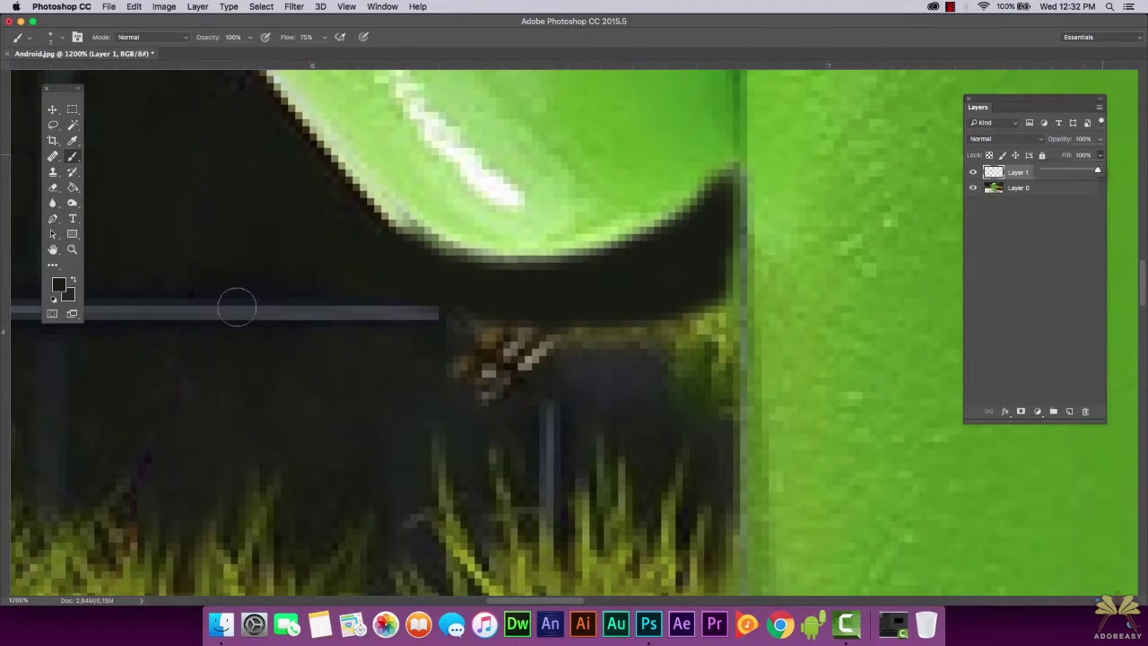
Finish painting the dark window colour beside the statue's body, and erase paint along the raised arm's lower edge with a smaller Eraser
{"action": "mouse_move", "coordinate": [715, 263]}
{"action": "left_mouse_down"}
{"action": "mouse_move", "coordinate": [693, 307]}
{"action": "mouse_move", "coordinate": [728, 220]}
{"action": "left_mouse_up"}
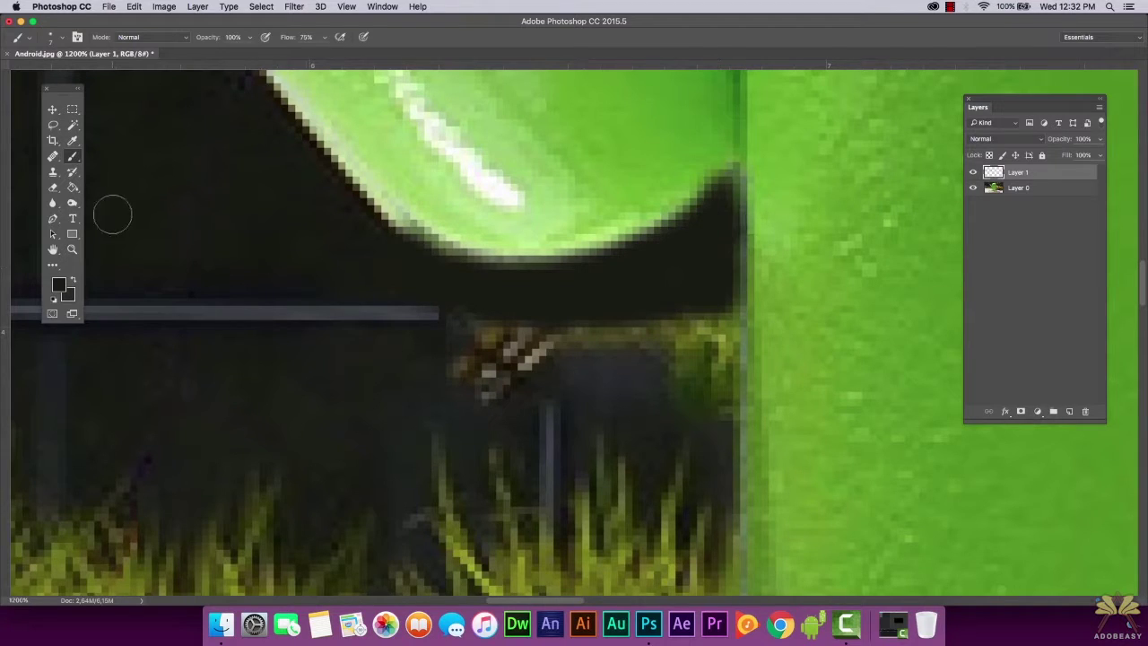
{"action": "right_click", "coordinate": [52, 187]}
{"action": "left_click", "coordinate": [165, 186]}
{"action": "left_click", "coordinate": [61, 37]}
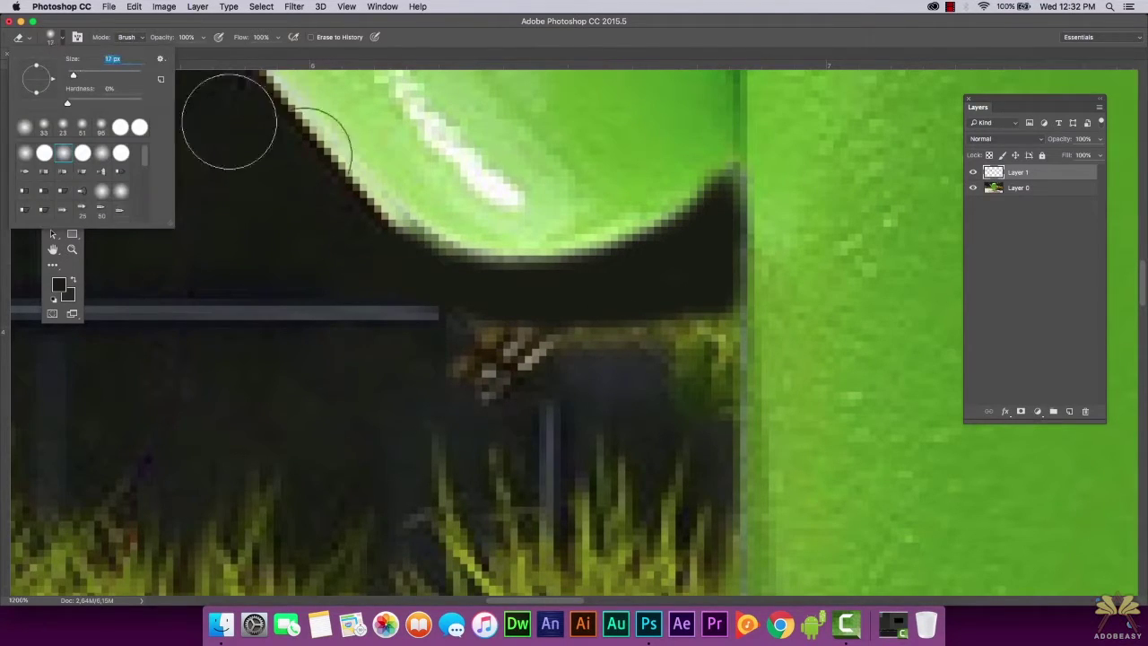
{"action": "left_click_drag", "start_coordinate": [74, 75], "coordinate": [70, 75]}
{"action": "left_click_drag", "start_coordinate": [560, 237], "coordinate": [663, 174]}
{"action": "left_click", "coordinate": [73, 157]}
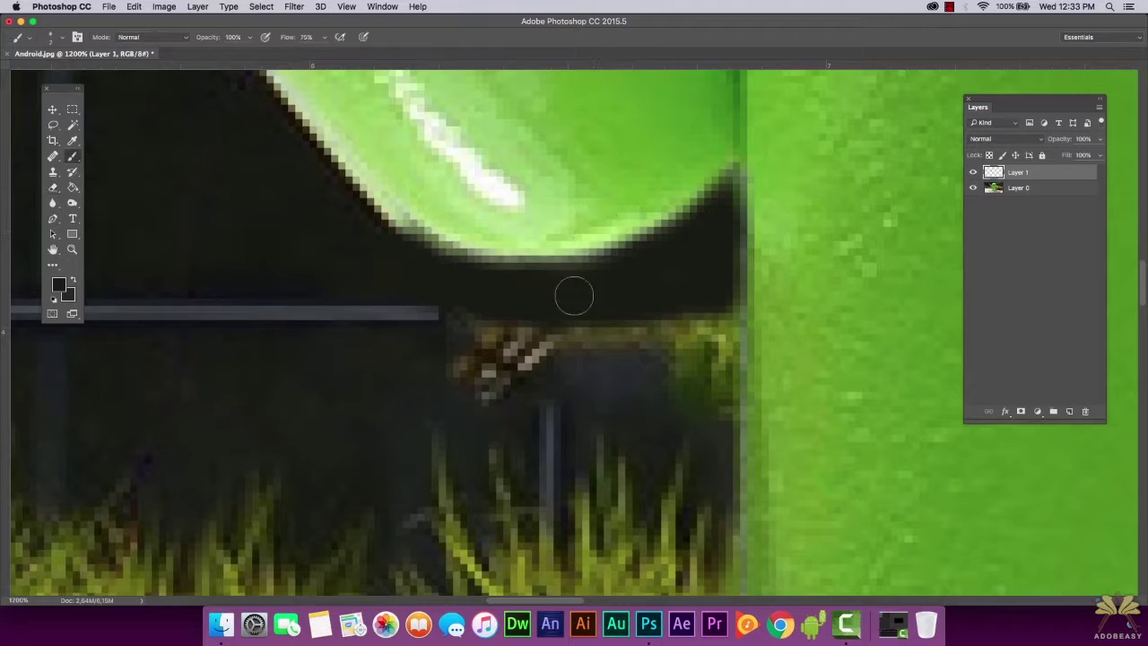
Smudge the dark paint along the raised arm's underside with an 11 px Smudge brush at 49% strength
{"action": "scroll", "coordinate": [546, 285], "scroll_direction": "down", "scroll_amount": 2}
{"action": "key", "text": "z"}
{"action": "left_click", "coordinate": [543, 286], "text": "alt"}
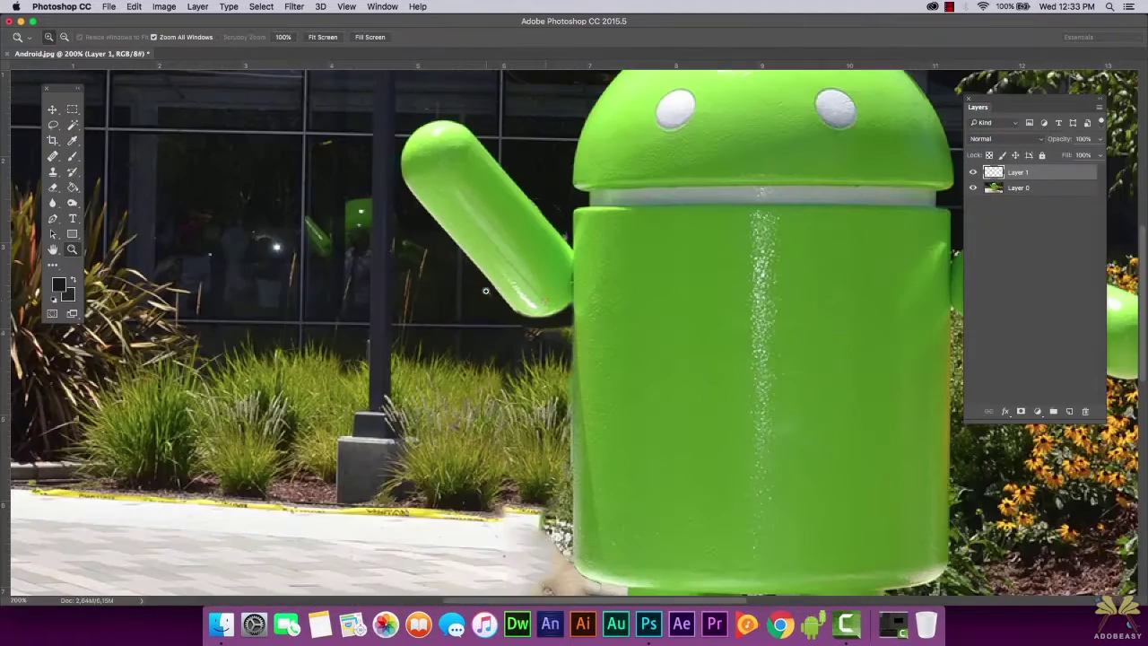
{"action": "scroll", "coordinate": [557, 287], "scroll_direction": "up", "scroll_amount": 4}
{"action": "key", "text": "e"}
{"action": "mouse_move", "coordinate": [452, 287]}
{"action": "left_mouse_down"}
{"action": "mouse_move", "coordinate": [524, 322]}
{"action": "mouse_move", "coordinate": [569, 313]}
{"action": "mouse_move", "coordinate": [628, 296]}
{"action": "left_mouse_up"}
{"action": "left_click", "coordinate": [54, 203]}
{"action": "left_click", "coordinate": [101, 225]}
{"action": "left_click", "coordinate": [62, 38]}
{"action": "left_click_drag", "start_coordinate": [73, 76], "coordinate": [72, 77]}
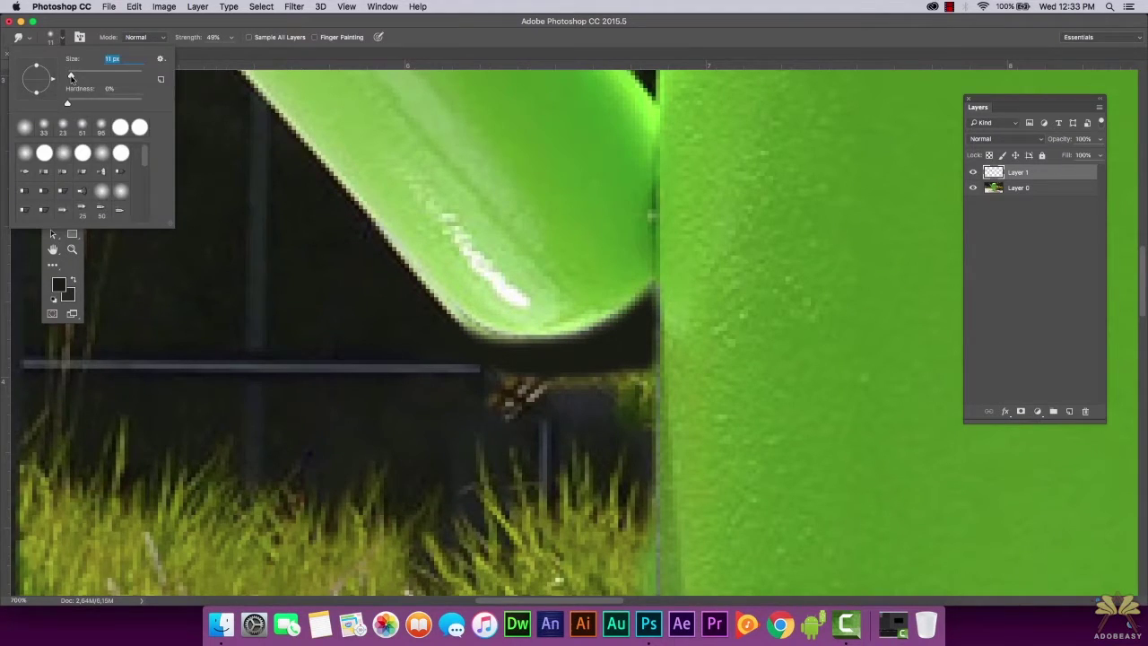
{"action": "left_click", "coordinate": [473, 356]}
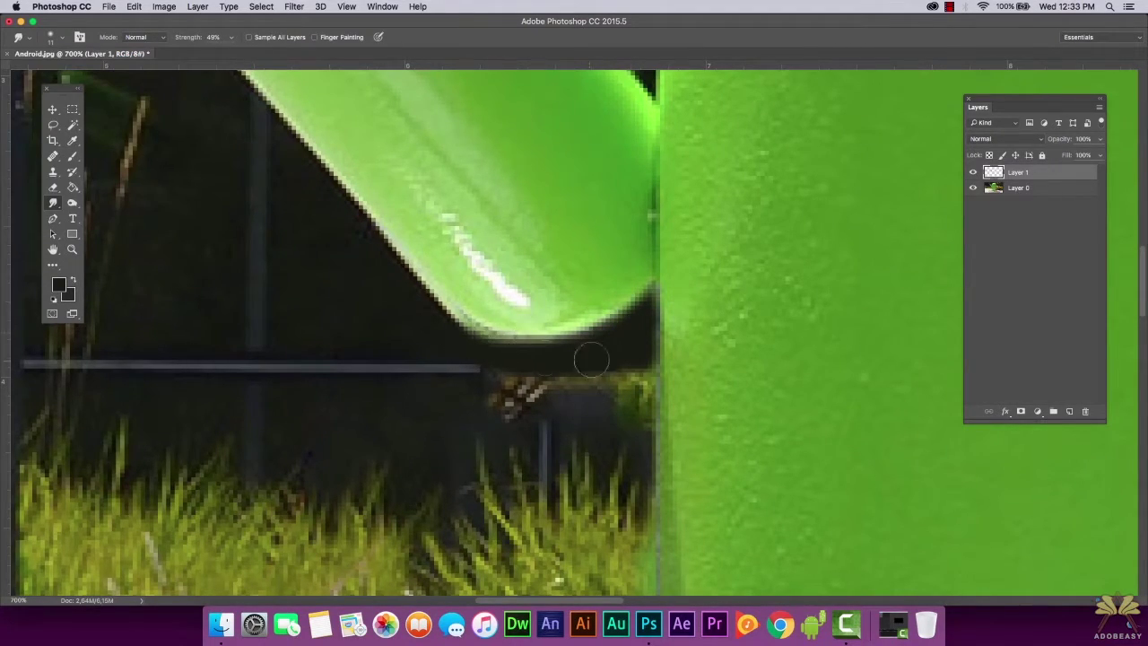
Examine the retouched area beneath the raised arm from farther away and up close, and check the paint layer's fill
{"action": "key", "text": "z"}
{"action": "left_click", "coordinate": [580, 313], "text": "alt"}
{"action": "left_click", "coordinate": [580, 313], "text": "alt"}
{"action": "left_click", "coordinate": [580, 313], "text": "alt"}
{"action": "left_click", "coordinate": [580, 313], "text": "alt"}
{"action": "left_click", "coordinate": [1100, 156]}
{"action": "left_click_drag", "start_coordinate": [1098, 172], "coordinate": [1102, 175]}
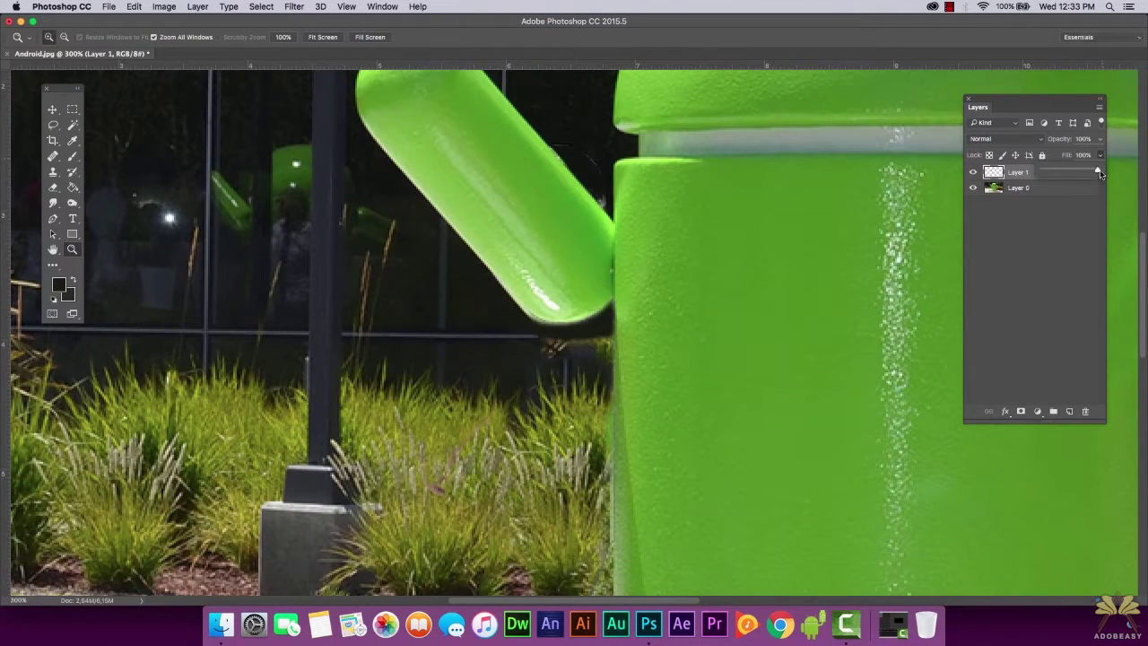
{"action": "left_click", "coordinate": [614, 332]}
{"action": "left_click", "coordinate": [614, 332]}
{"action": "scroll", "coordinate": [613, 332], "scroll_direction": "down", "scroll_amount": 1}
{"action": "left_click", "coordinate": [554, 331]}
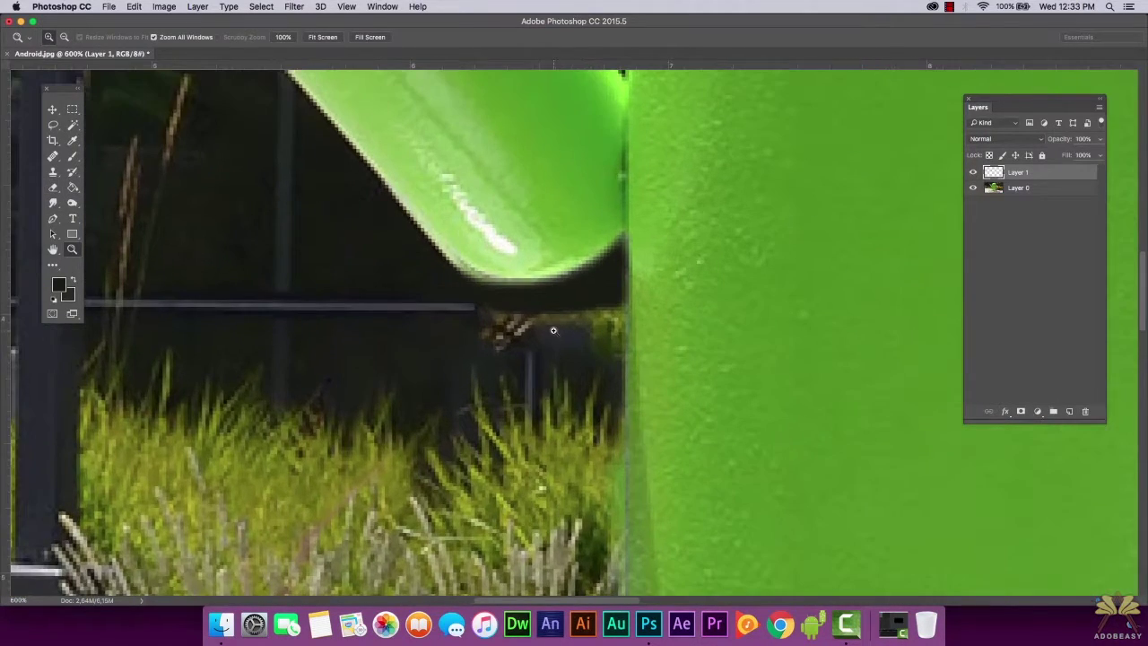
Add a new layer and clone dark window with a 35 px Clone Stamp over the brown patch between the rail's end and the statue
{"action": "left_click", "coordinate": [1069, 411]}
{"action": "left_click", "coordinate": [1009, 205]}
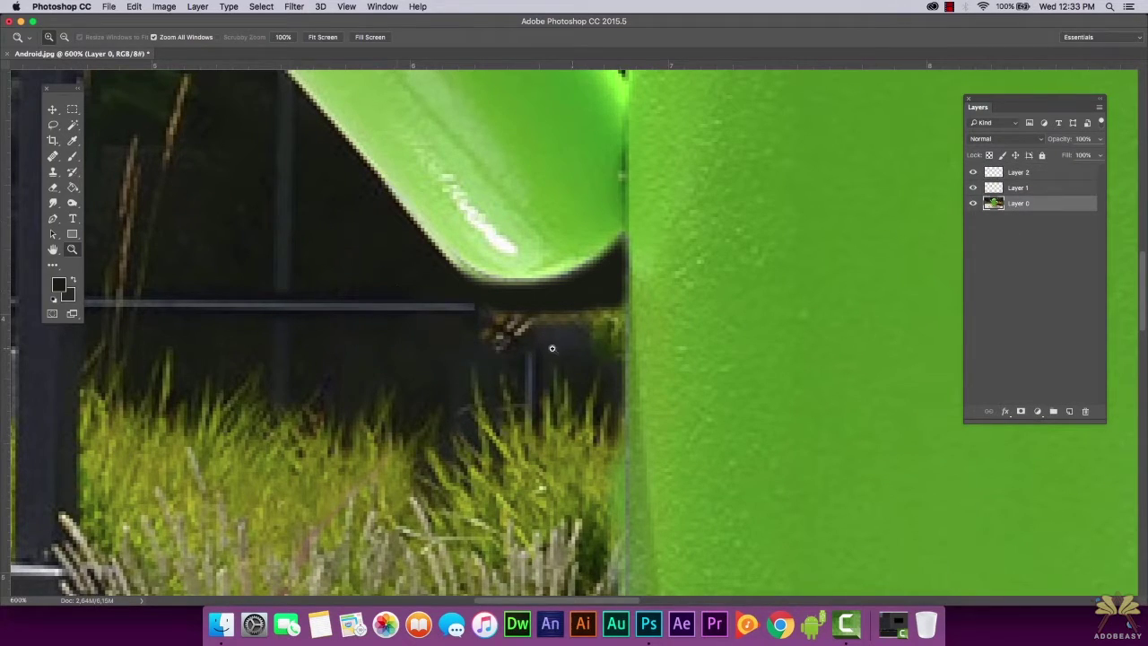
{"action": "left_click", "coordinate": [53, 174]}
{"action": "left_click", "coordinate": [62, 37]}
{"action": "left_click_drag", "start_coordinate": [71, 76], "coordinate": [79, 75]}
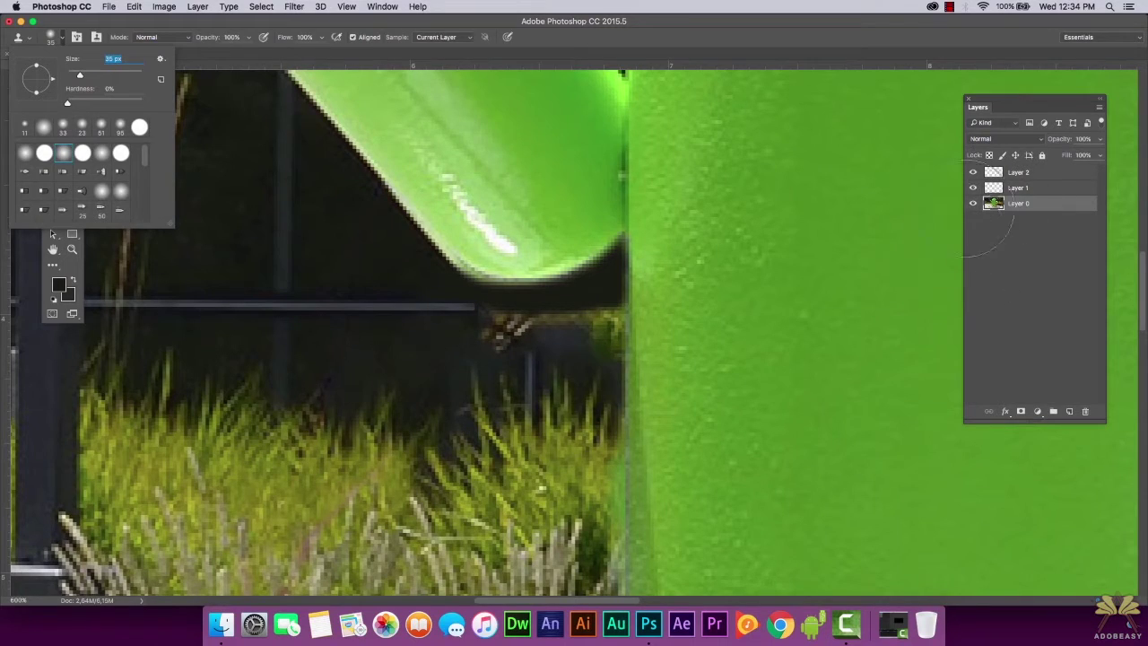
{"action": "left_click", "coordinate": [384, 340], "text": "alt"}
{"action": "left_click_drag", "start_coordinate": [533, 334], "coordinate": [494, 332]}
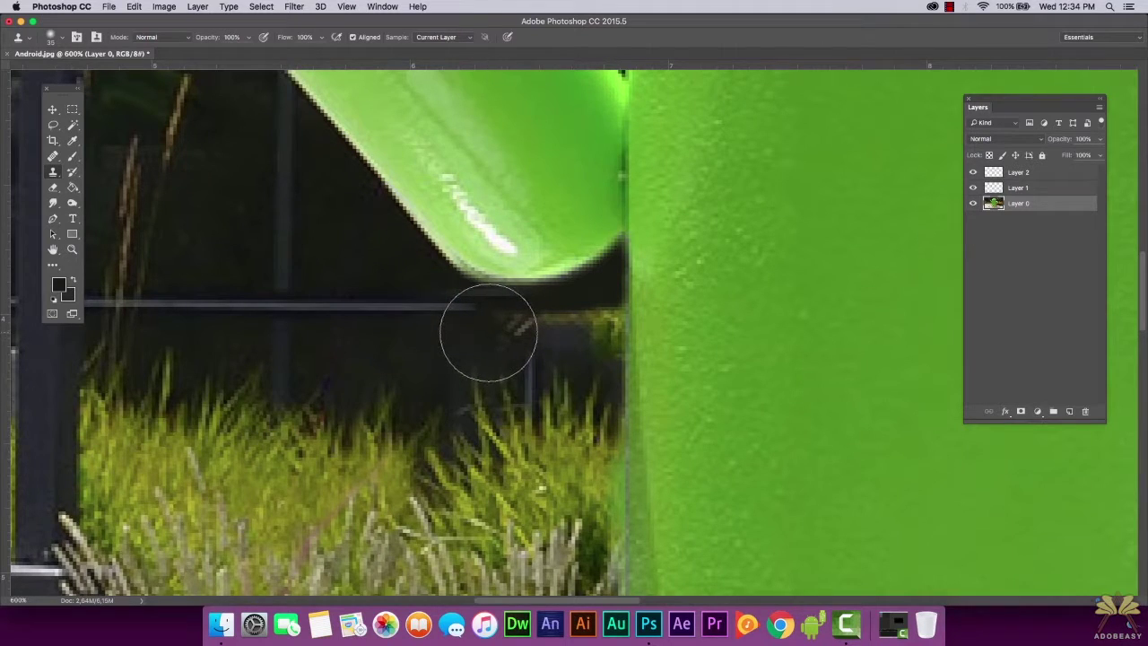
{"action": "left_click", "coordinate": [1018, 172]}
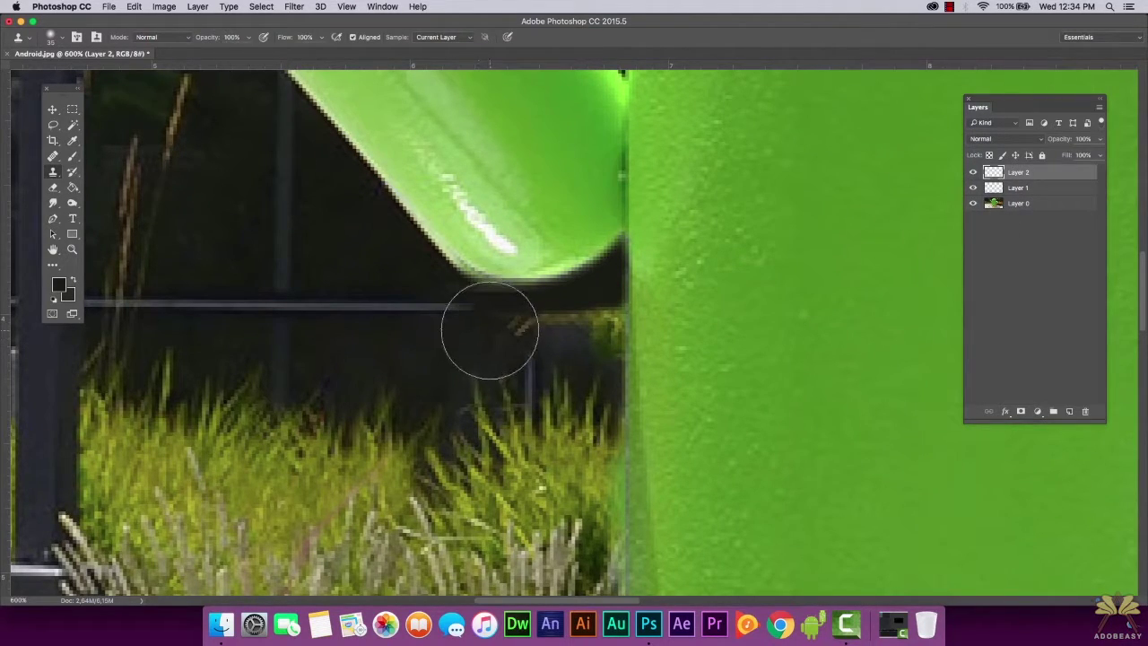
{"action": "mouse_move", "coordinate": [490, 332]}
{"action": "left_mouse_down"}
{"action": "mouse_move", "coordinate": [520, 355]}
{"action": "mouse_move", "coordinate": [507, 338]}
{"action": "mouse_move", "coordinate": [607, 350]}
{"action": "mouse_move", "coordinate": [589, 337]}
{"action": "mouse_move", "coordinate": [615, 354]}
{"action": "mouse_move", "coordinate": [529, 329]}
{"action": "mouse_move", "coordinate": [633, 336]}
{"action": "left_mouse_up"}
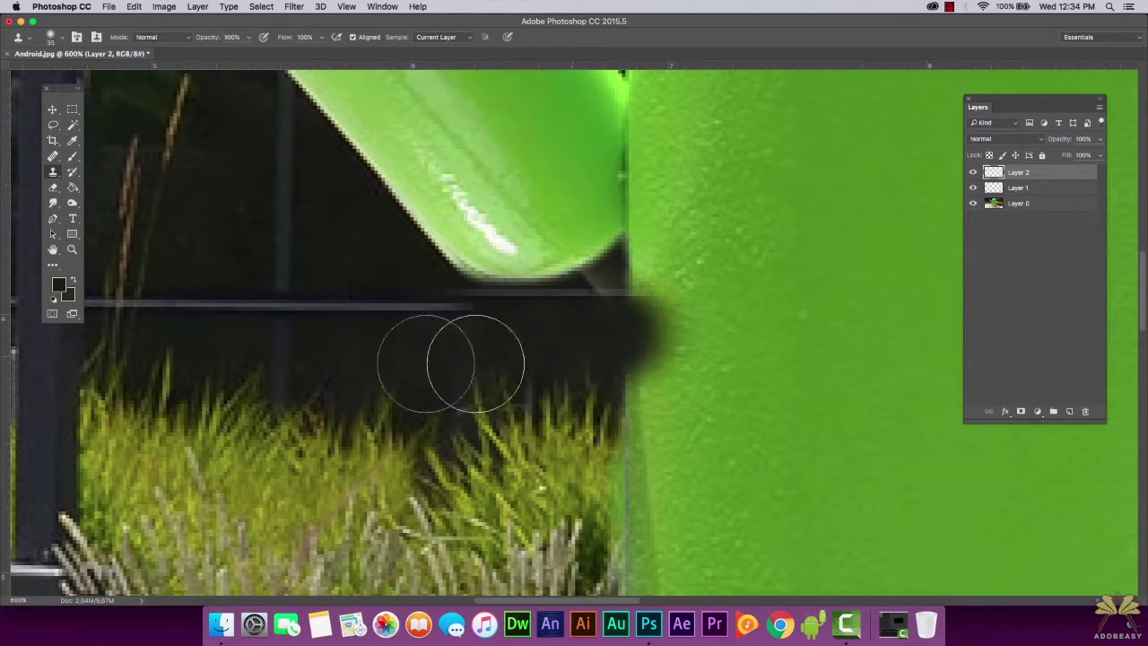
Select the strip of cloned pixels just beneath the arm, delete it from the top layer, and deselect
{"action": "left_click", "coordinate": [73, 109]}
{"action": "left_click_drag", "start_coordinate": [399, 261], "coordinate": [699, 299]}
{"action": "key", "text": "Delete"}
{"action": "key", "text": "super+d"}
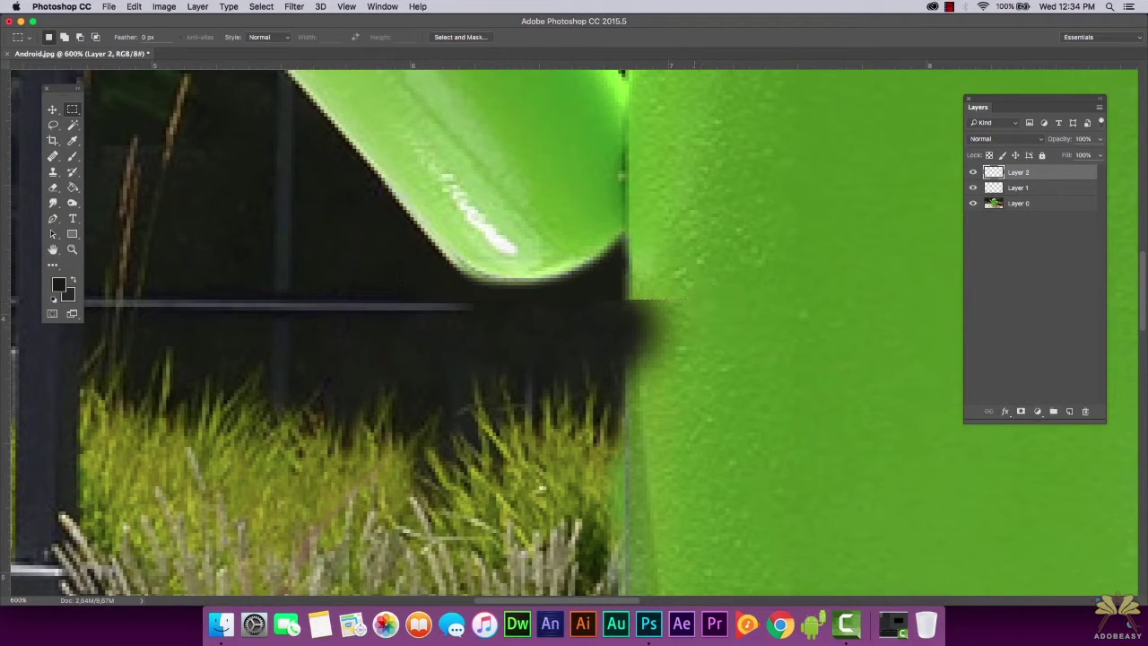
Erase the dark cloned spill that overlaps the edge of the statue's body
{"action": "left_click", "coordinate": [53, 188]}
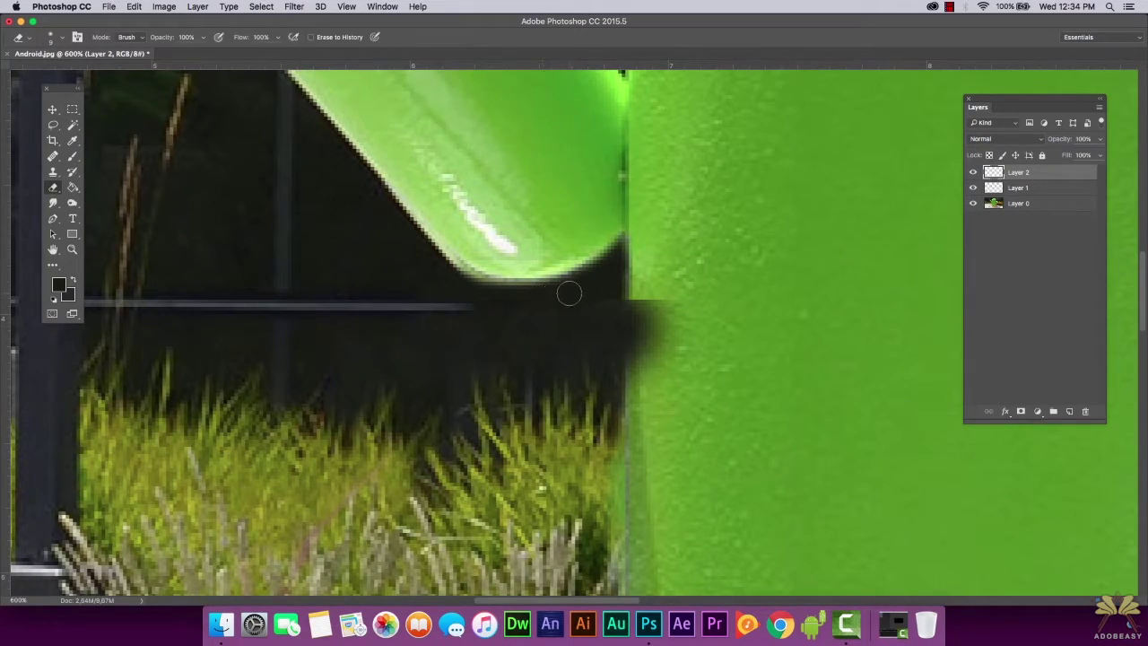
{"action": "left_click_drag", "start_coordinate": [634, 287], "coordinate": [678, 295]}
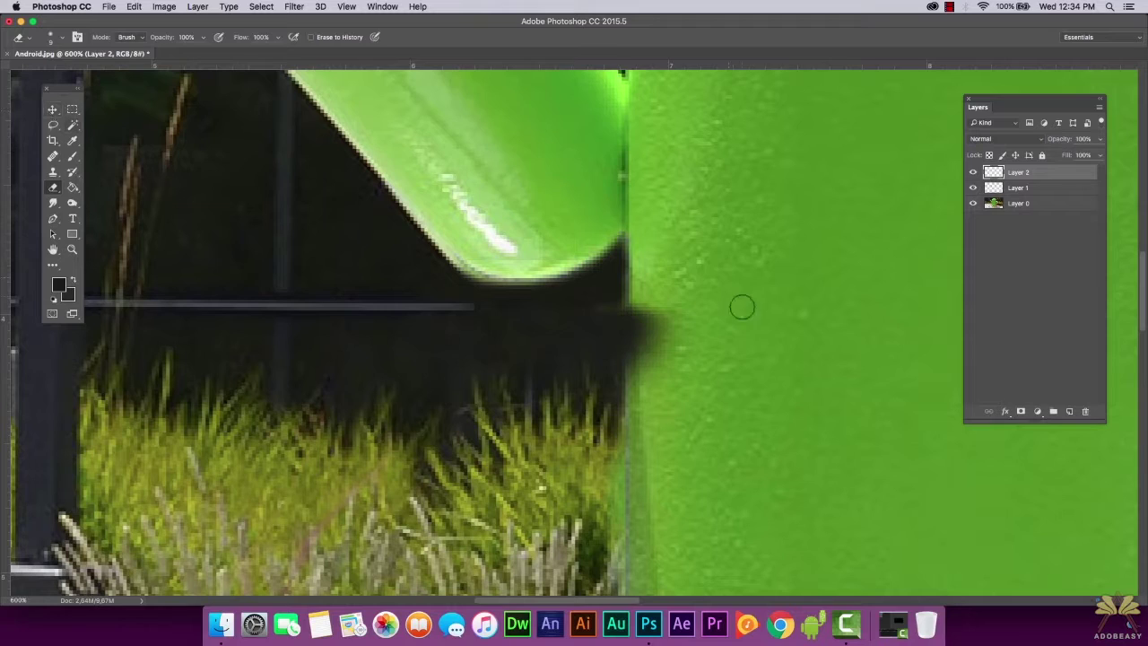
{"action": "mouse_move", "coordinate": [629, 304]}
{"action": "left_mouse_down"}
{"action": "mouse_move", "coordinate": [641, 348]}
{"action": "mouse_move", "coordinate": [640, 315]}
{"action": "mouse_move", "coordinate": [679, 400]}
{"action": "left_mouse_up"}
Copy a section of the horizontal window rail from the photo layer and paste it into a new layer on top
{"action": "key", "text": "r"}
{"action": "left_click", "coordinate": [73, 109]}
{"action": "left_click", "coordinate": [1005, 205]}
{"action": "left_click", "coordinate": [974, 204]}
{"action": "left_click", "coordinate": [974, 204]}
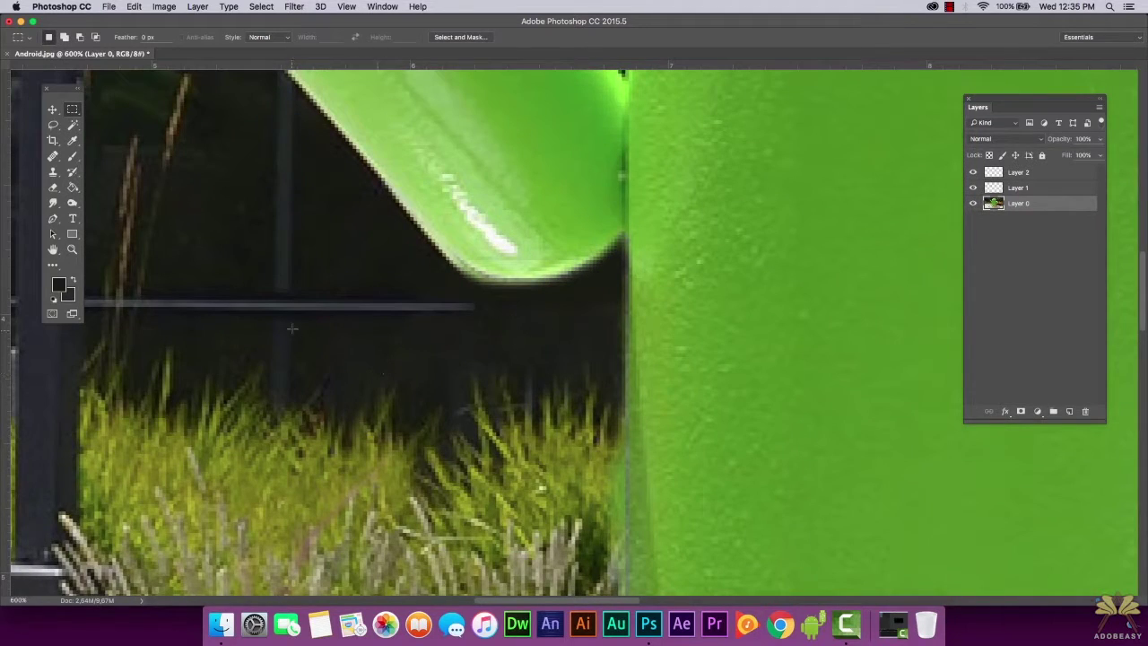
{"action": "left_click_drag", "start_coordinate": [284, 304], "coordinate": [473, 311]}
{"action": "left_click_drag", "start_coordinate": [295, 295], "coordinate": [485, 308]}
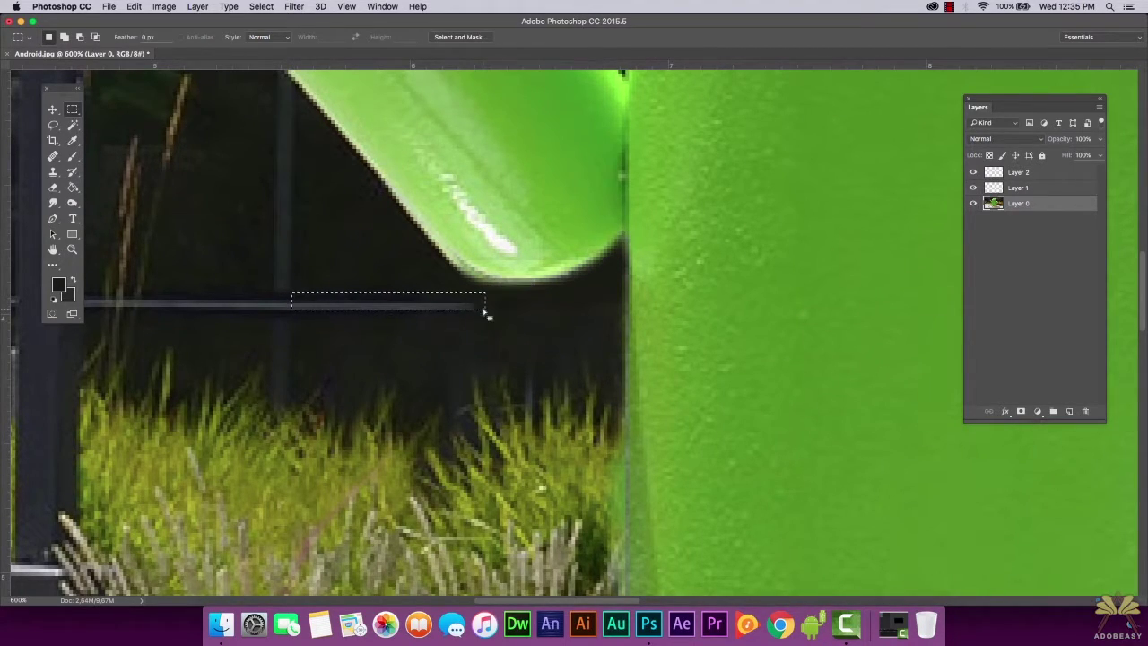
{"action": "left_click", "coordinate": [1052, 177]}
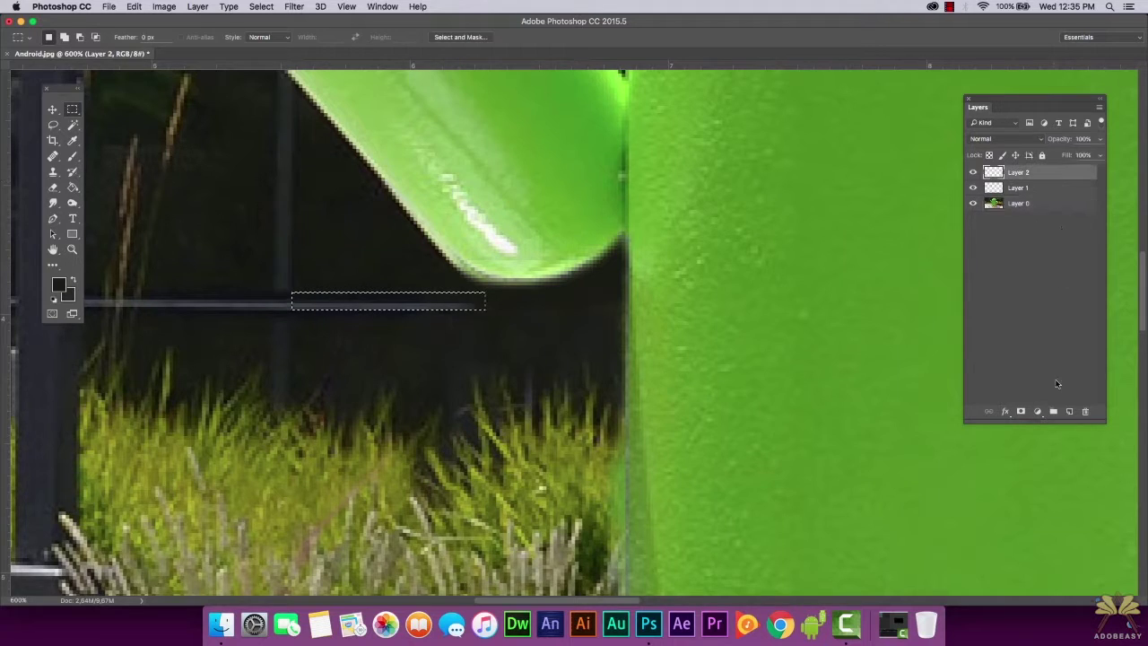
{"action": "left_click", "coordinate": [1068, 411]}
{"action": "key", "text": "super+v"}
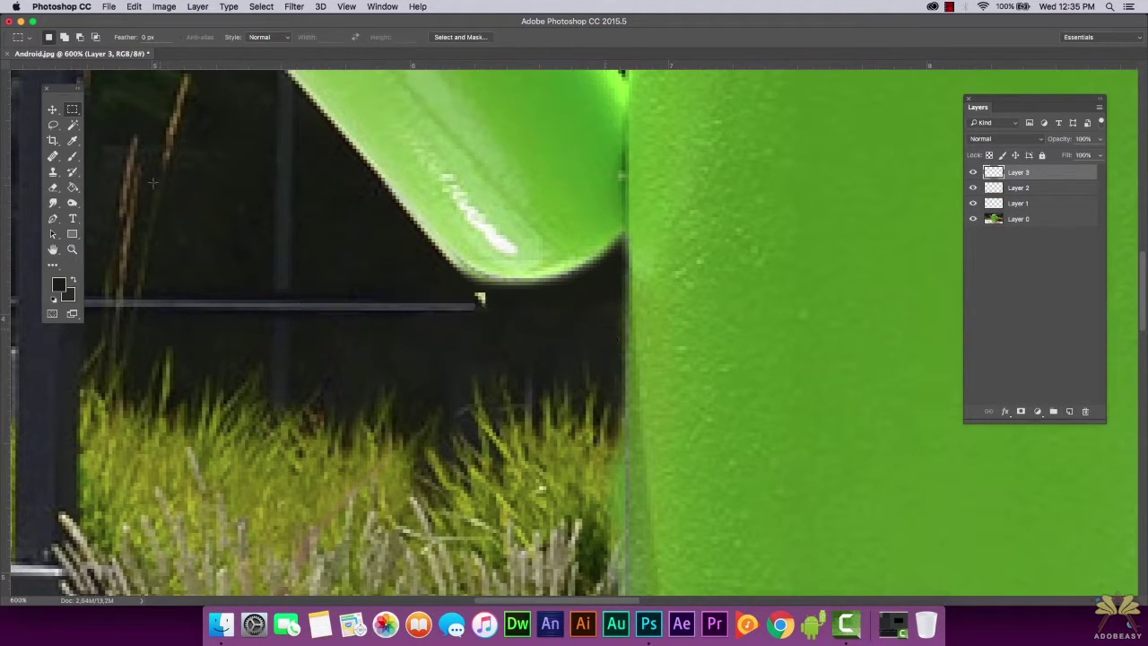
Shift the rail copy across the gap to meet the statue's body, and erase its end where it overlaps the body
{"action": "left_click", "coordinate": [52, 110]}
{"action": "left_click_drag", "start_coordinate": [448, 313], "coordinate": [592, 302]}
{"action": "left_click", "coordinate": [53, 187]}
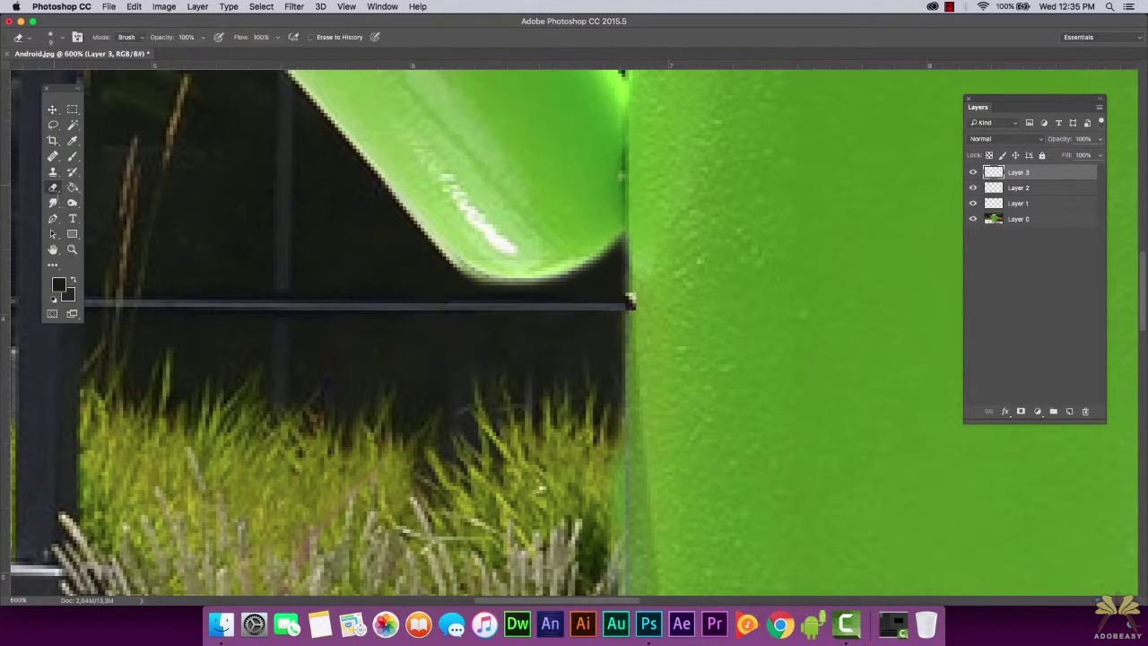
{"action": "left_click_drag", "start_coordinate": [639, 292], "coordinate": [640, 314]}
{"action": "left_click", "coordinate": [73, 110]}
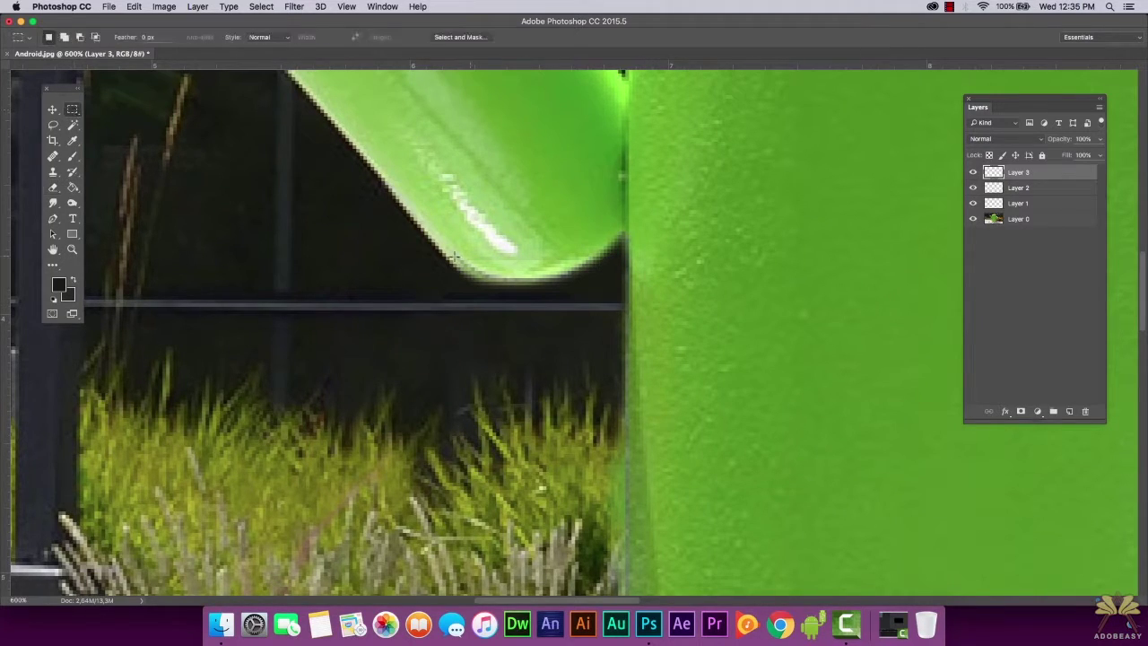
{"action": "left_click_drag", "start_coordinate": [423, 271], "coordinate": [654, 301]}
{"action": "left_click", "coordinate": [645, 351]}
{"action": "left_click", "coordinate": [52, 188]}
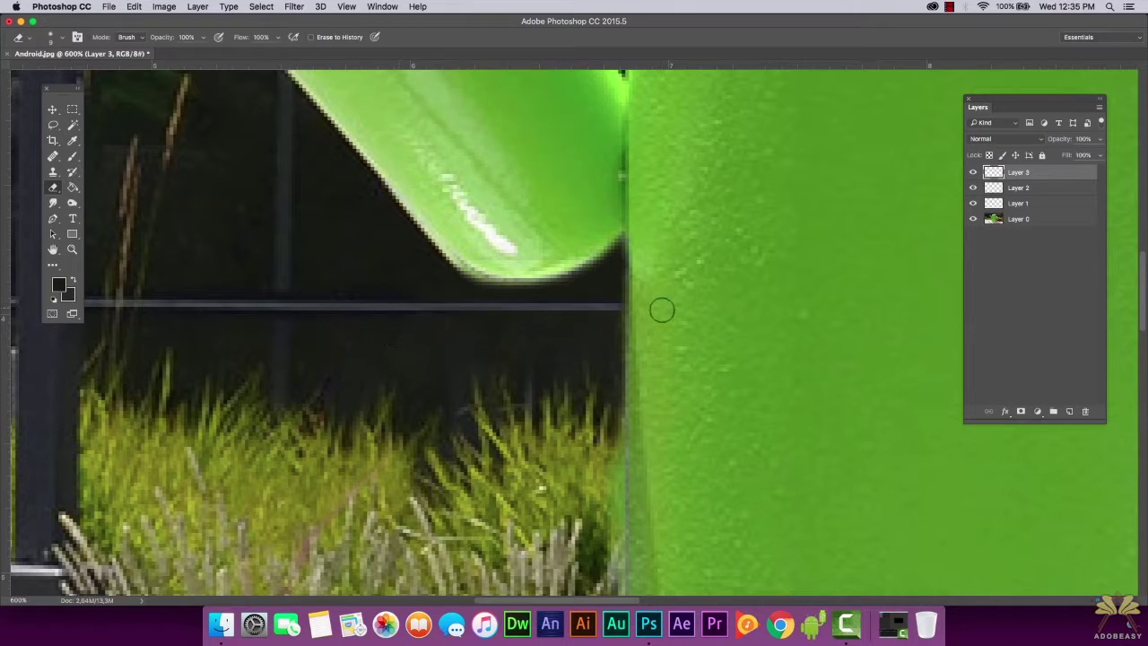
Review the whole image, and examine the leftover seam beside the statue's lower body where the grass meets the pavement
{"action": "left_click", "coordinate": [72, 251]}
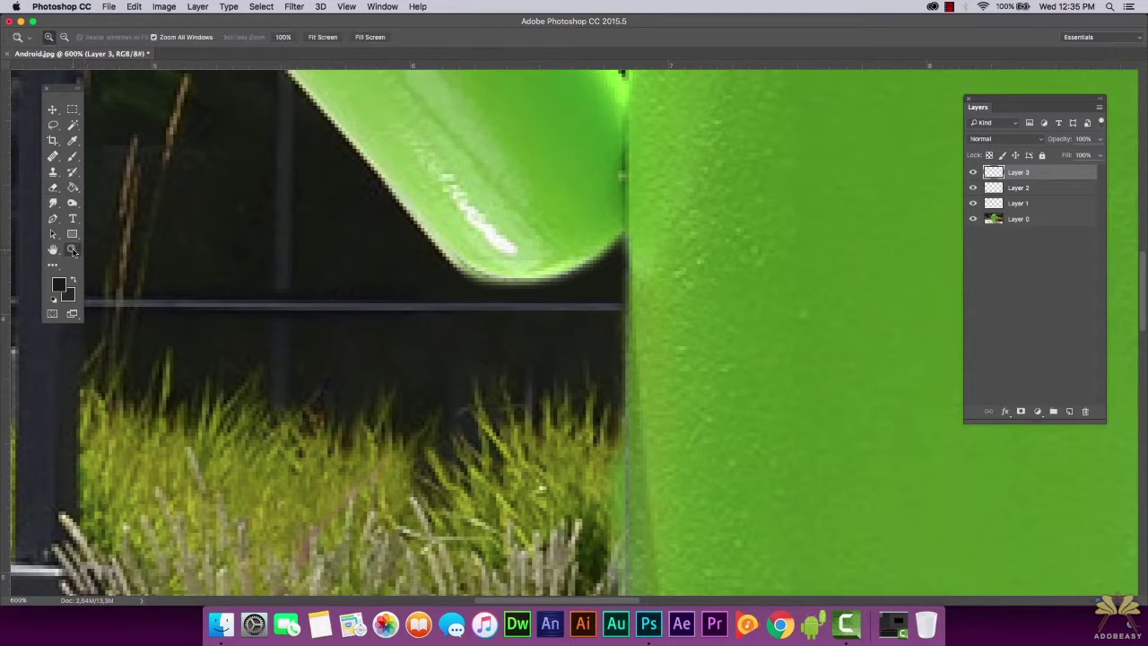
{"action": "left_click", "coordinate": [503, 375], "text": "alt"}
{"action": "left_click", "coordinate": [503, 375], "text": "alt"}
{"action": "left_click", "coordinate": [503, 374], "text": "alt"}
{"action": "left_click", "coordinate": [503, 374], "text": "alt"}
{"action": "left_click", "coordinate": [503, 374], "text": "alt"}
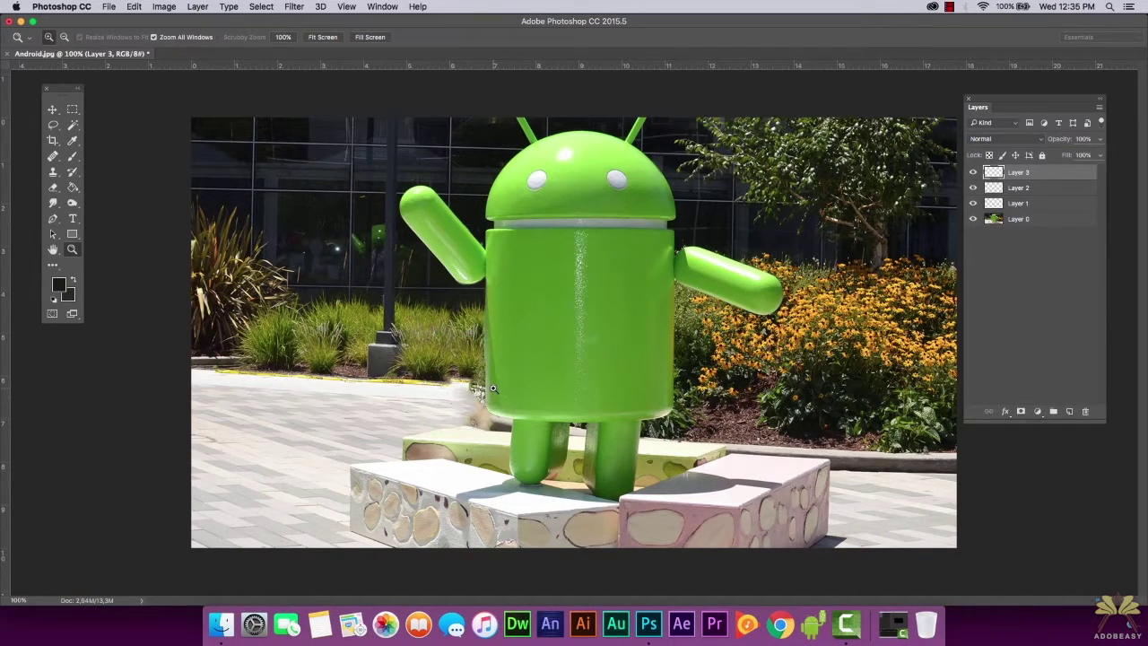
{"action": "left_click", "coordinate": [455, 369]}
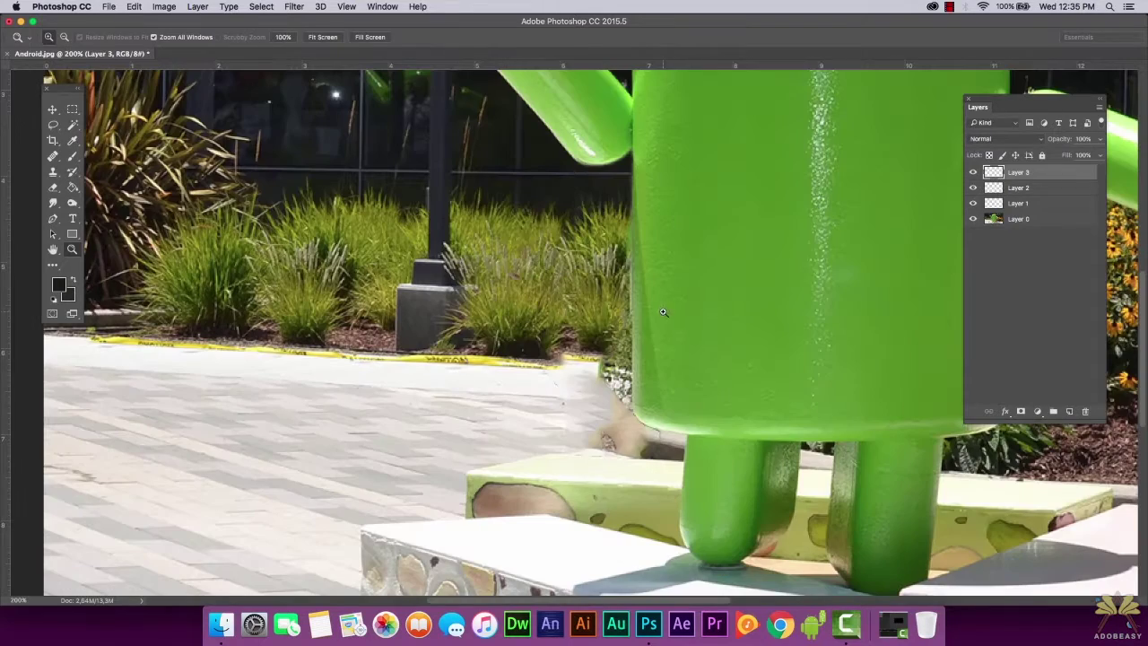
{"action": "left_click", "coordinate": [615, 351]}
{"action": "left_click", "coordinate": [592, 377]}
{"action": "scroll", "coordinate": [590, 384], "scroll_direction": "up", "scroll_amount": 1}
{"action": "left_click_drag", "start_coordinate": [589, 383], "coordinate": [686, 380]}
{"action": "left_click", "coordinate": [663, 381]}
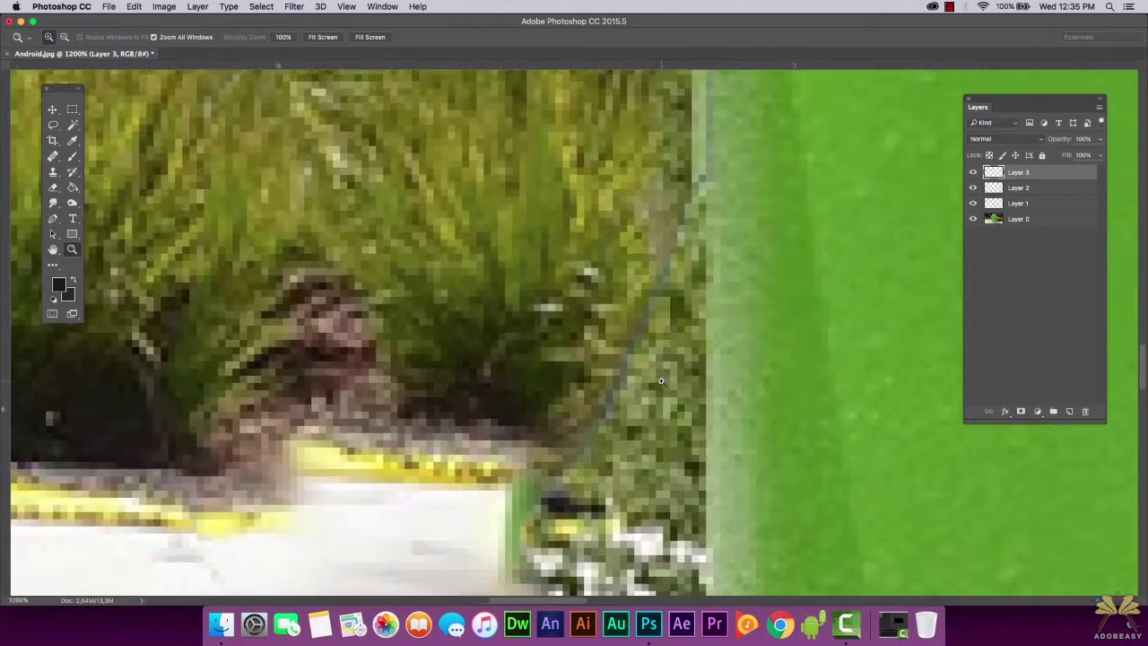
{"action": "left_click", "coordinate": [669, 373], "text": "alt"}
{"action": "left_click", "coordinate": [670, 372], "text": "alt"}
Set the Clone Stamp to 20 px and add a new layer at the top of the layer stack
{"action": "left_click", "coordinate": [54, 172]}
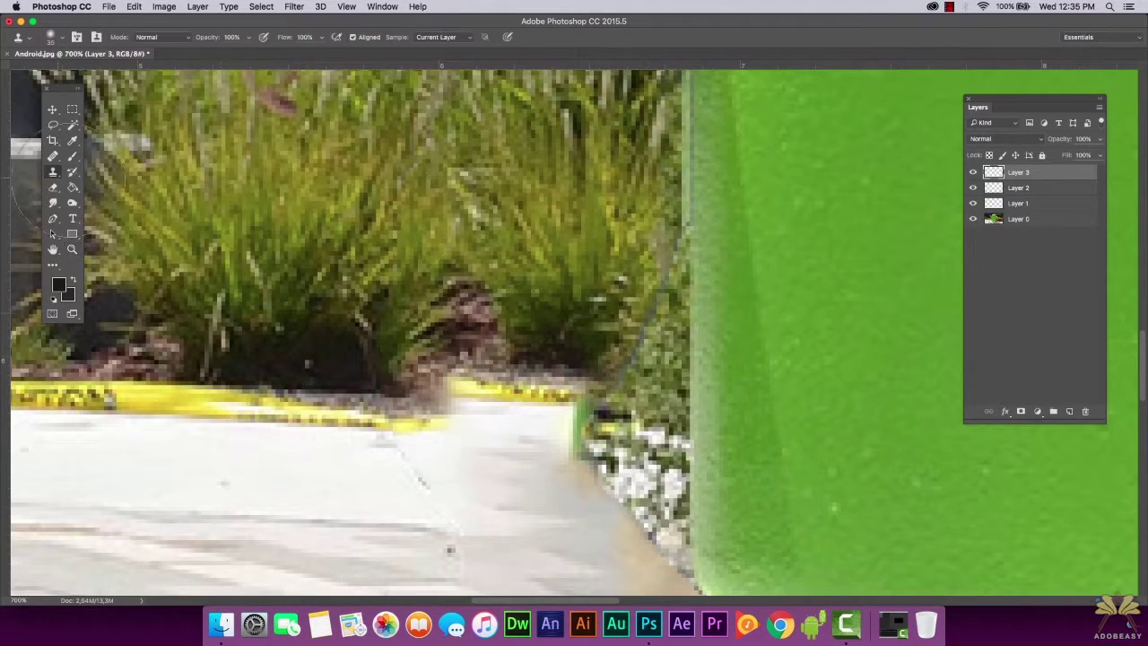
{"action": "left_click", "coordinate": [56, 37]}
{"action": "left_click", "coordinate": [1000, 223]}
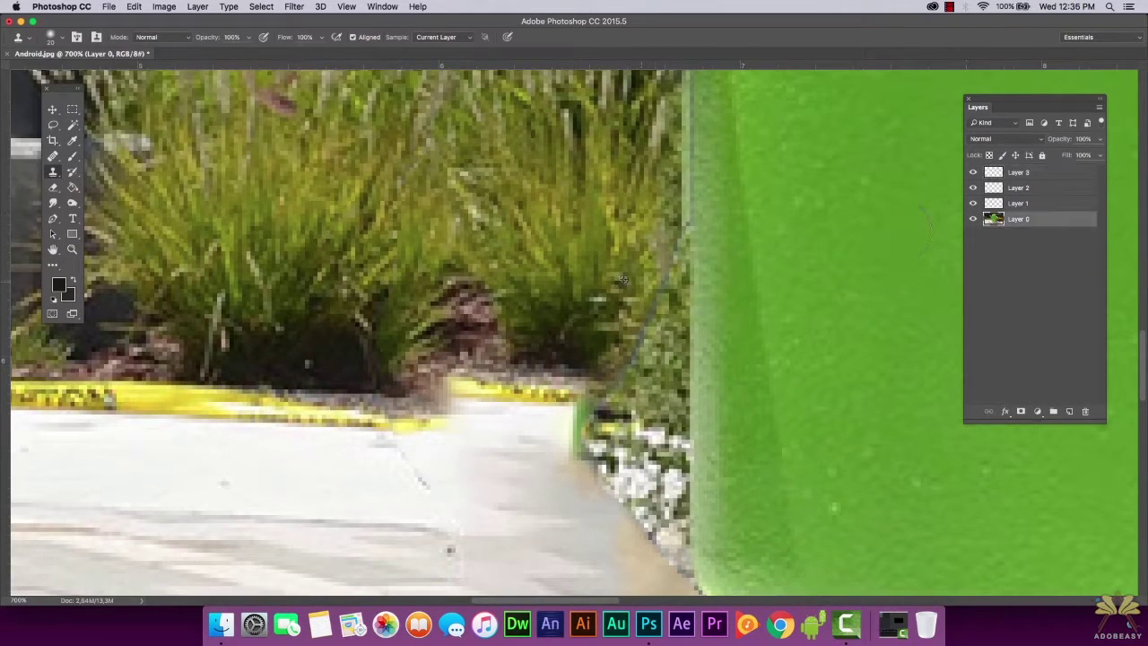
{"action": "left_click", "coordinate": [1069, 411]}
{"action": "key", "text": "super+bracketright"}
{"action": "key", "text": "super+bracketright"}
{"action": "key", "text": "super+bracketright"}
Clone foliage from the photo layer onto the top layer over the blue-grey seam between the grass and the shrub
{"action": "mouse_move", "coordinate": [665, 292]}
{"action": "left_mouse_down"}
{"action": "mouse_move", "coordinate": [658, 285]}
{"action": "mouse_move", "coordinate": [661, 303]}
{"action": "left_mouse_up"}
{"action": "scroll", "coordinate": [632, 357], "scroll_direction": "down", "scroll_amount": 2}
{"action": "left_click", "coordinate": [1025, 235]}
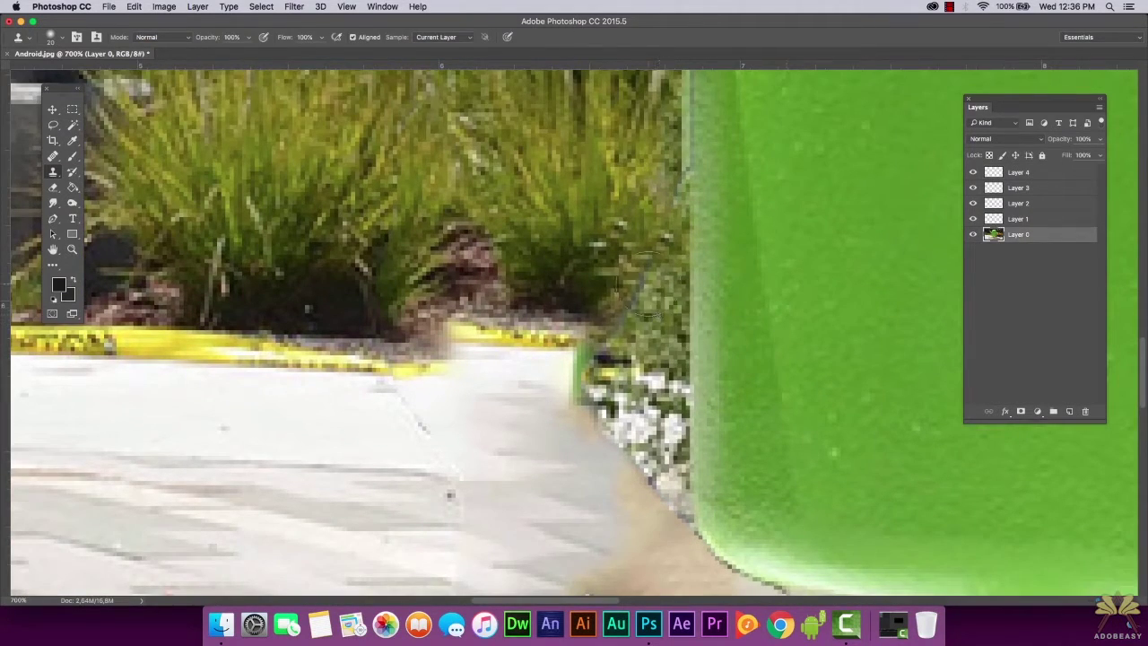
{"action": "key", "text": "alt+period"}
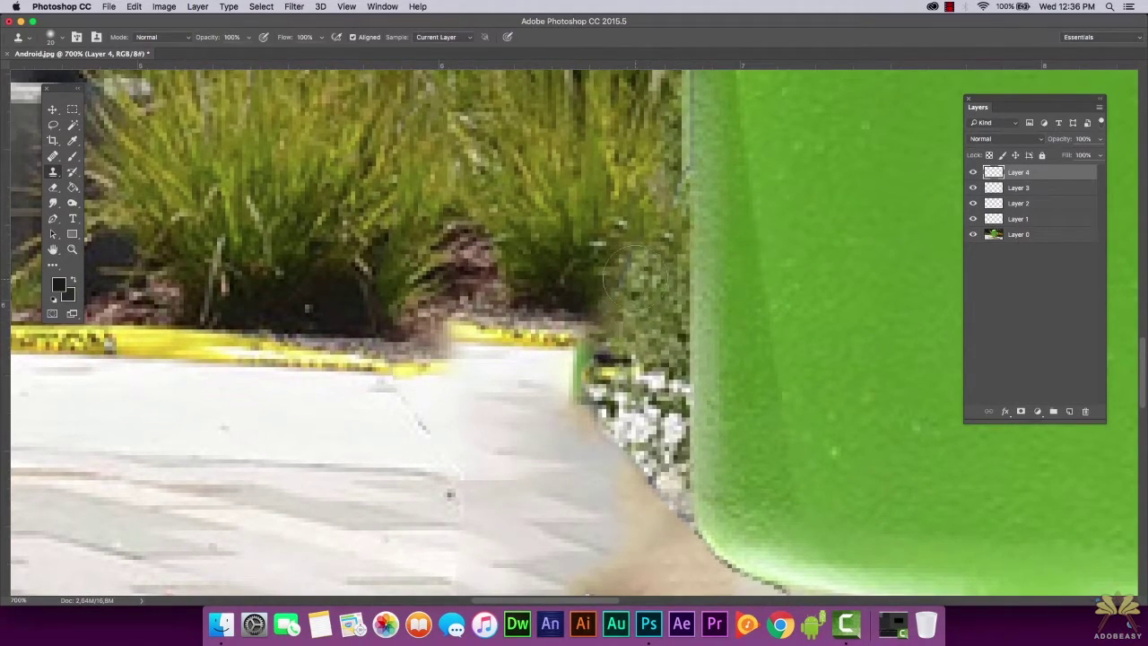
{"action": "key", "text": "alt+comma"}
{"action": "key", "text": "alt+period"}
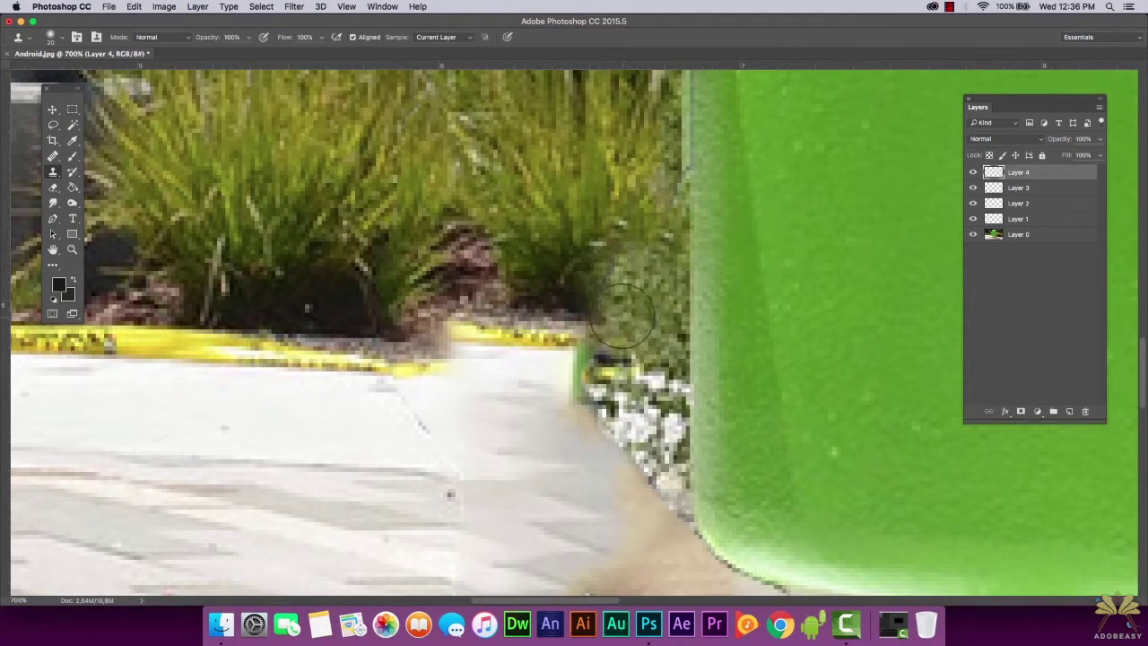
Clone mulch over the misaligned yellow tape segment near the statue on the top layer, and view the image at 100%
{"action": "scroll", "coordinate": [466, 269], "scroll_direction": "down", "scroll_amount": 2}
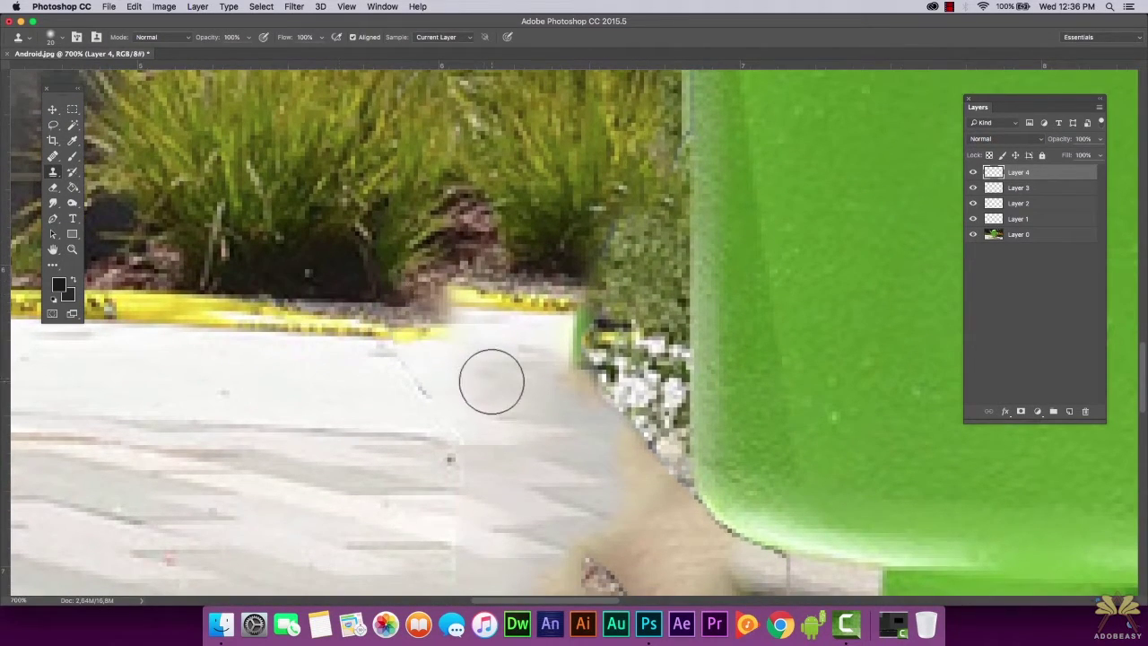
{"action": "key", "text": "alt+comma"}
{"action": "key", "text": "alt+period"}
{"action": "mouse_move", "coordinate": [461, 295]}
{"action": "left_mouse_down"}
{"action": "mouse_move", "coordinate": [512, 313]}
{"action": "mouse_move", "coordinate": [557, 310]}
{"action": "mouse_move", "coordinate": [475, 319]}
{"action": "left_mouse_up"}
{"action": "key", "text": "alt+comma"}
{"action": "key", "text": "alt+period"}
{"action": "key", "text": "alt+comma"}
{"action": "key", "text": "alt+period"}
{"action": "mouse_move", "coordinate": [467, 296]}
{"action": "left_mouse_down"}
{"action": "mouse_move", "coordinate": [493, 333]}
{"action": "mouse_move", "coordinate": [564, 323]}
{"action": "left_mouse_up"}
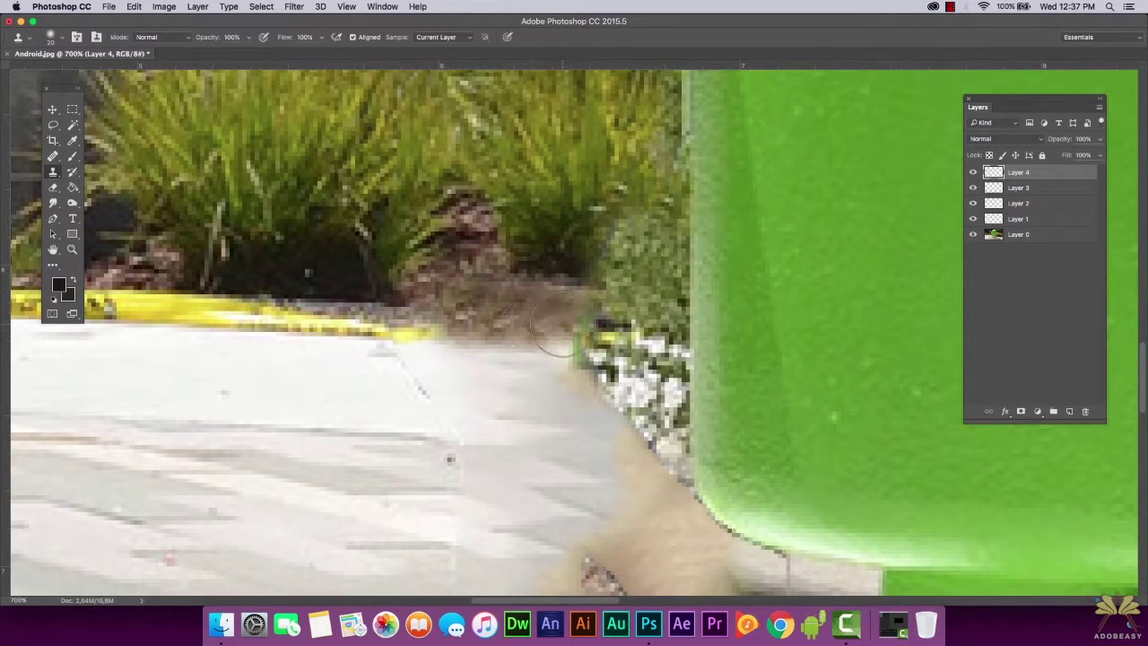
{"action": "double_click", "coordinate": [70, 254]}
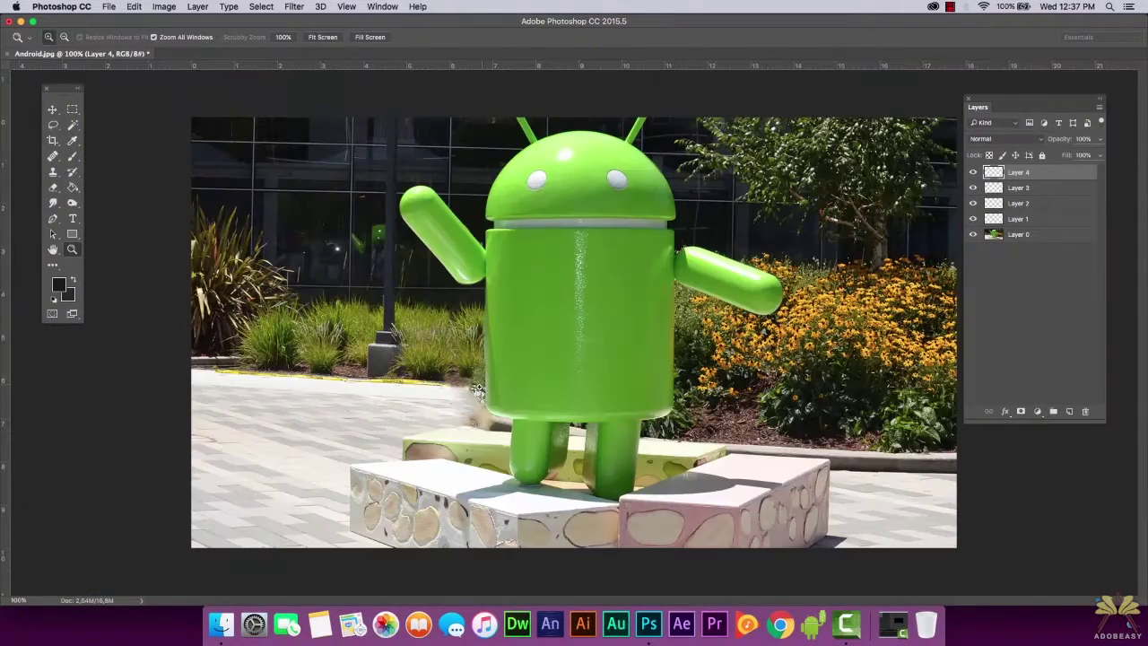
Clone grass from the photo layer onto Layer 4 over the mulch patch above the pavement, using a 54 px Clone Stamp
{"action": "left_click", "coordinate": [478, 392]}
{"action": "scroll", "coordinate": [478, 392], "scroll_direction": "up", "scroll_amount": 3}
{"action": "left_click", "coordinate": [54, 173]}
{"action": "left_click", "coordinate": [1014, 232]}
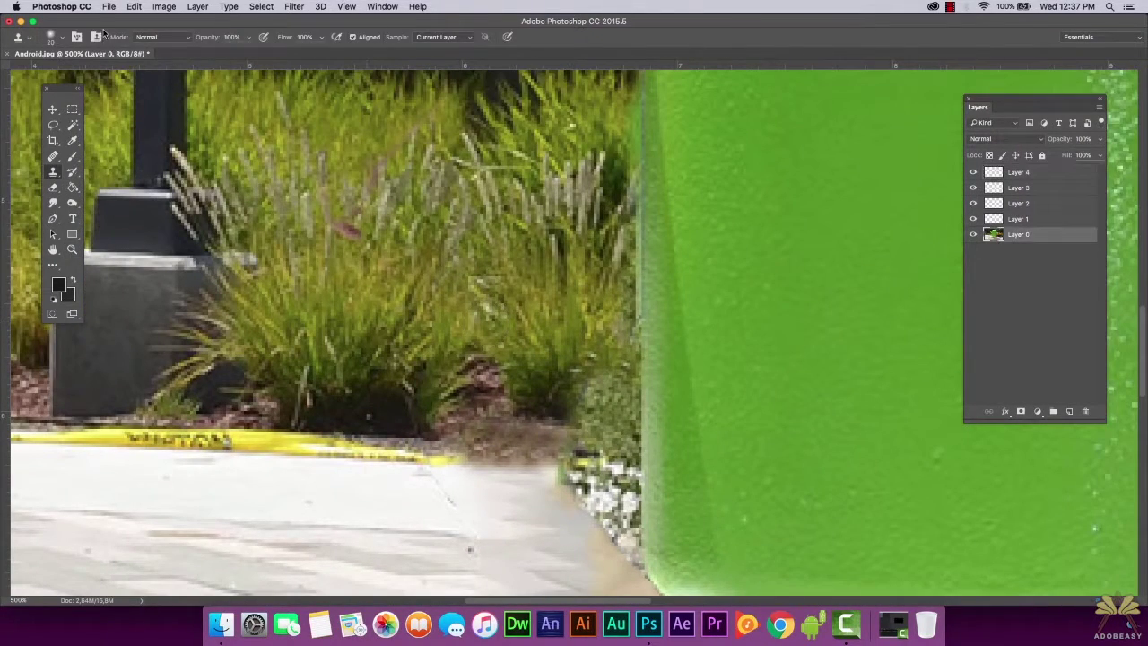
{"action": "left_click", "coordinate": [61, 38]}
{"action": "left_click", "coordinate": [432, 319], "text": "alt"}
{"action": "left_click", "coordinate": [1020, 173]}
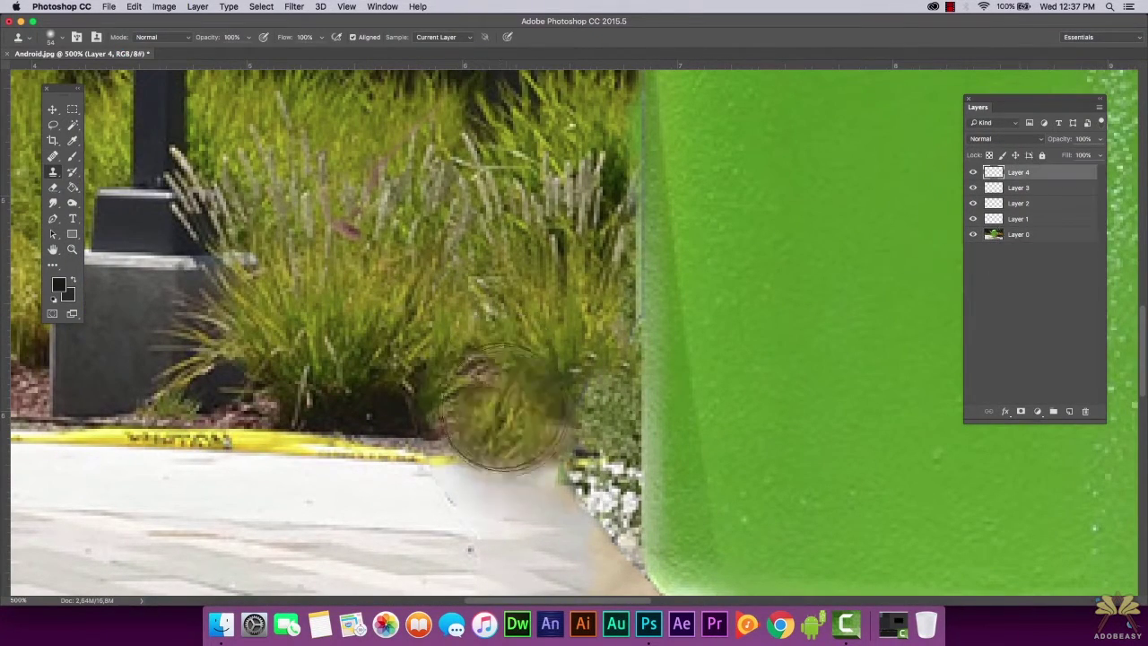
{"action": "left_click_drag", "start_coordinate": [477, 388], "coordinate": [531, 390]}
{"action": "double_click", "coordinate": [72, 249]}
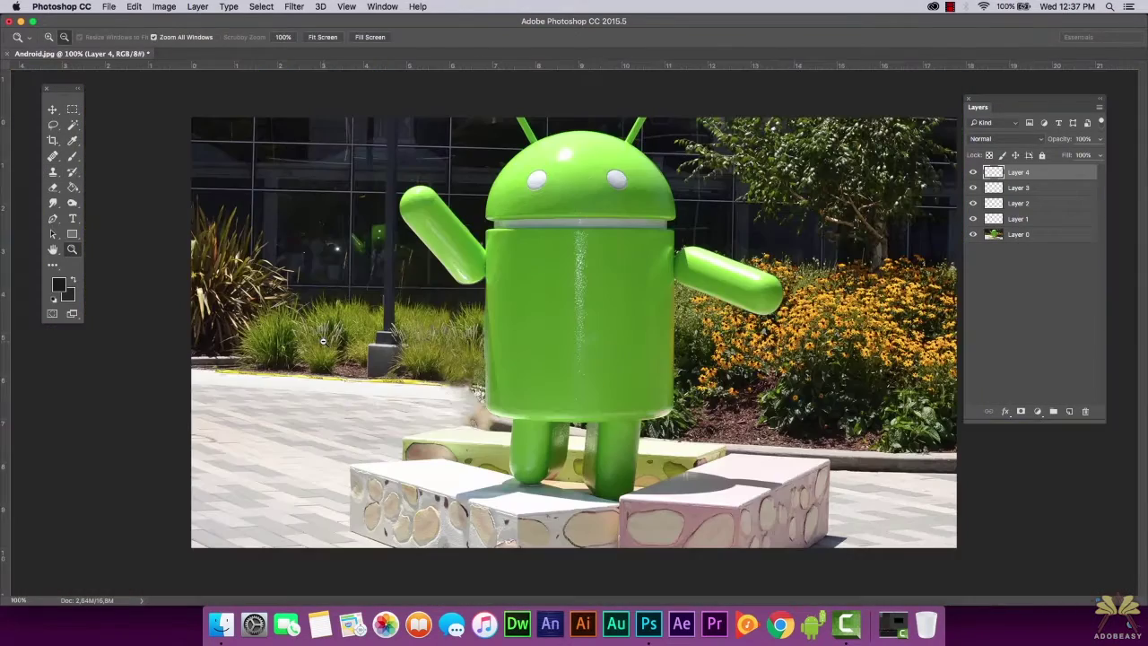
Add a new layer at the top of the stack, and undo a first clone stroke over the skin-toned remnant on the pavement
{"action": "left_click", "coordinate": [470, 401]}
{"action": "left_click", "coordinate": [471, 408]}
{"action": "left_click", "coordinate": [472, 408]}
{"action": "left_click", "coordinate": [472, 408]}
{"action": "left_click", "coordinate": [699, 354]}
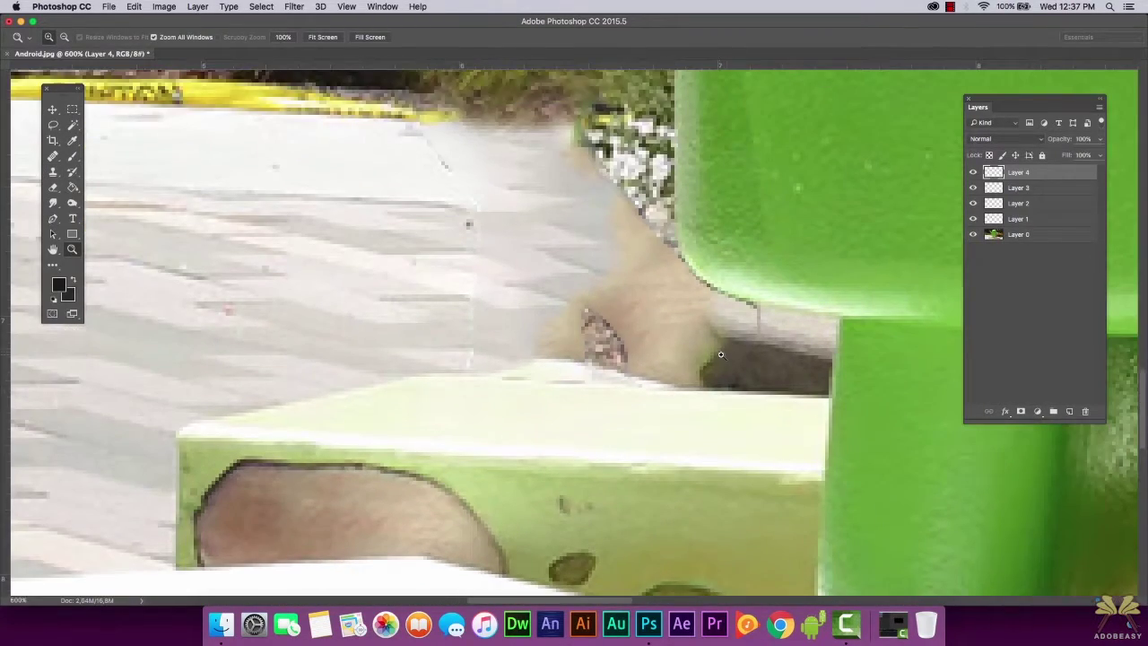
{"action": "left_click", "coordinate": [719, 351]}
{"action": "left_click", "coordinate": [52, 173]}
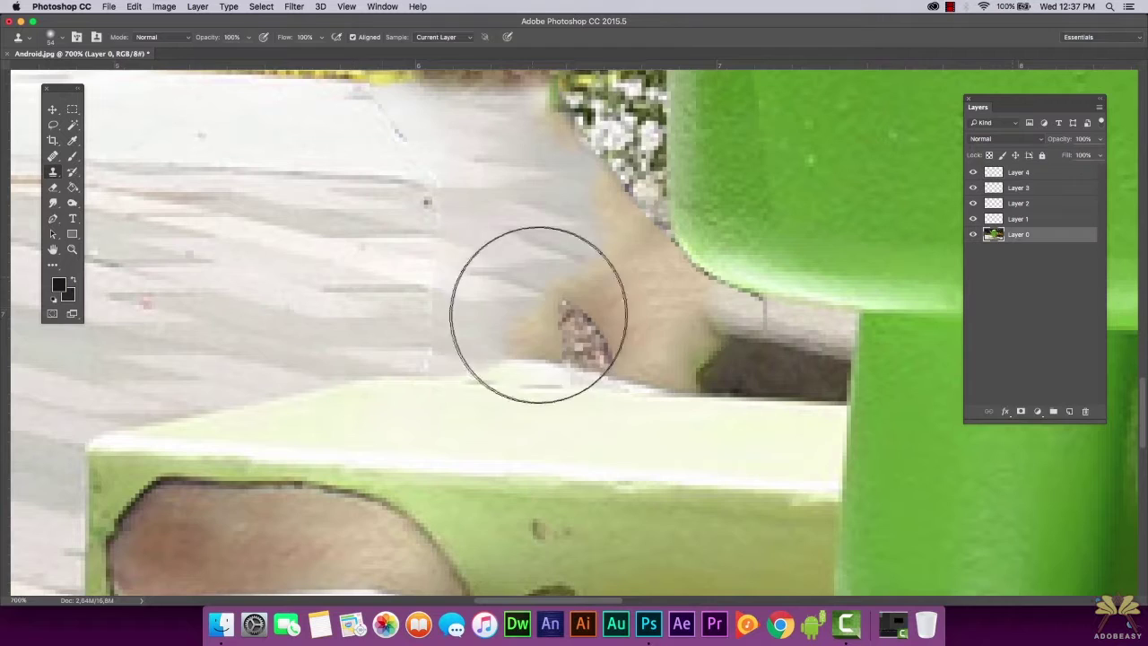
{"action": "left_click", "coordinate": [1069, 411]}
{"action": "left_click", "coordinate": [558, 334]}
{"action": "key", "text": "super+z"}
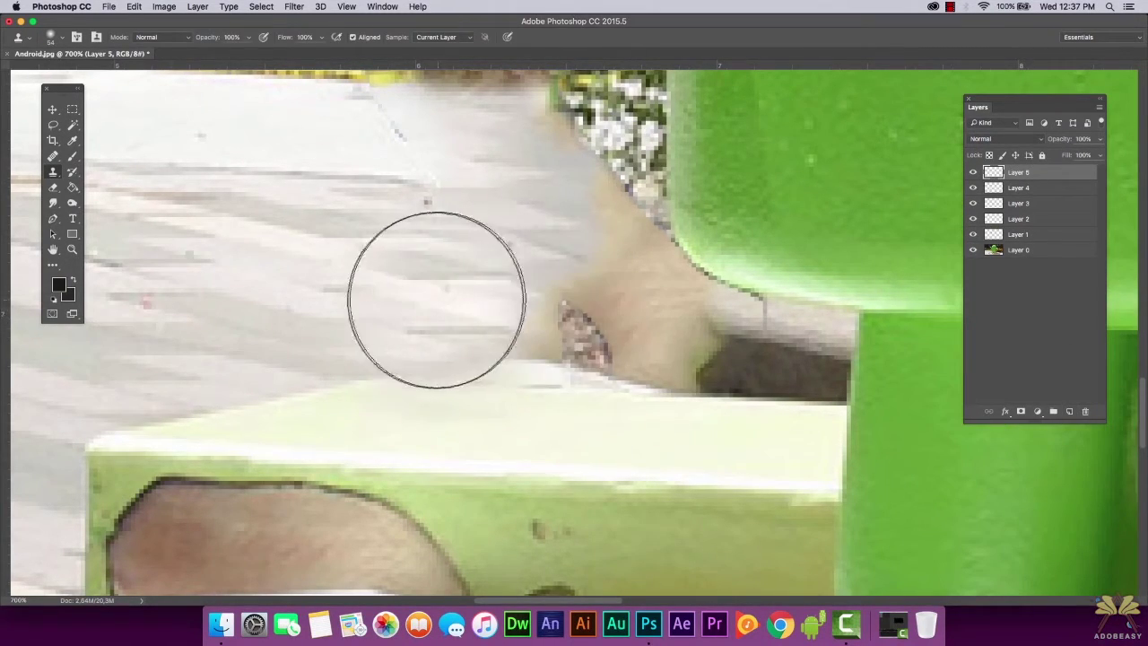
Clone nearby pavement on Layer 5 over the skin-toned remnant between the paving, the green block and the statue's lower edge
{"action": "left_click", "coordinate": [440, 309], "text": "alt"}
{"action": "left_click", "coordinate": [554, 312]}
{"action": "left_click", "coordinate": [574, 310]}
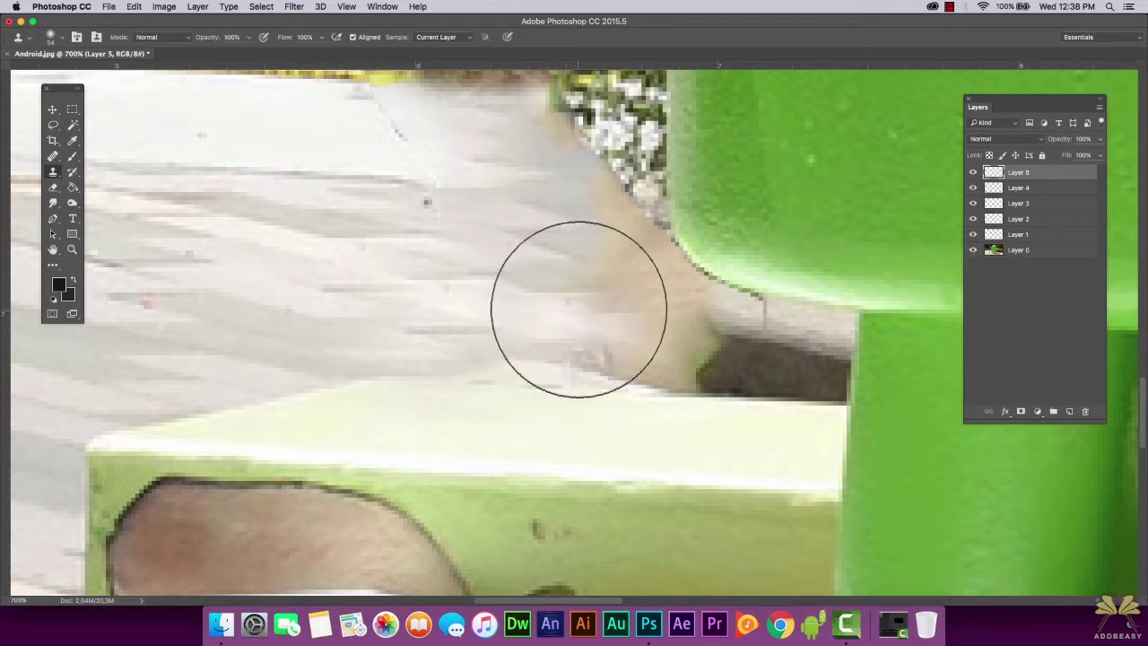
{"action": "scroll", "coordinate": [580, 310], "scroll_direction": "up", "scroll_amount": 3}
{"action": "left_click", "coordinate": [617, 310]}
{"action": "scroll", "coordinate": [632, 305], "scroll_direction": "up", "scroll_amount": 6}
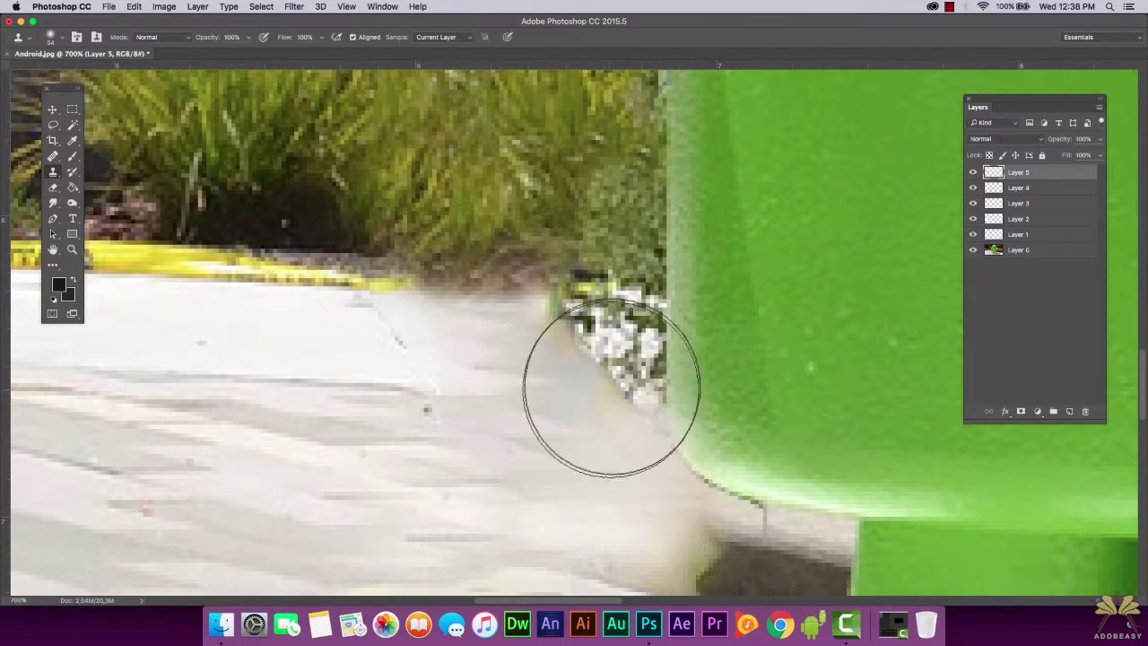
{"action": "scroll", "coordinate": [503, 377], "scroll_direction": "up", "scroll_amount": 2}
Erase the cloned pavement spilling over the white flowers and the statue's lower edge on Layer 5 with a 9 px Eraser
{"action": "left_click_drag", "start_coordinate": [52, 186], "coordinate": [101, 183]}
{"action": "scroll", "coordinate": [682, 395], "scroll_direction": "down", "scroll_amount": 4}
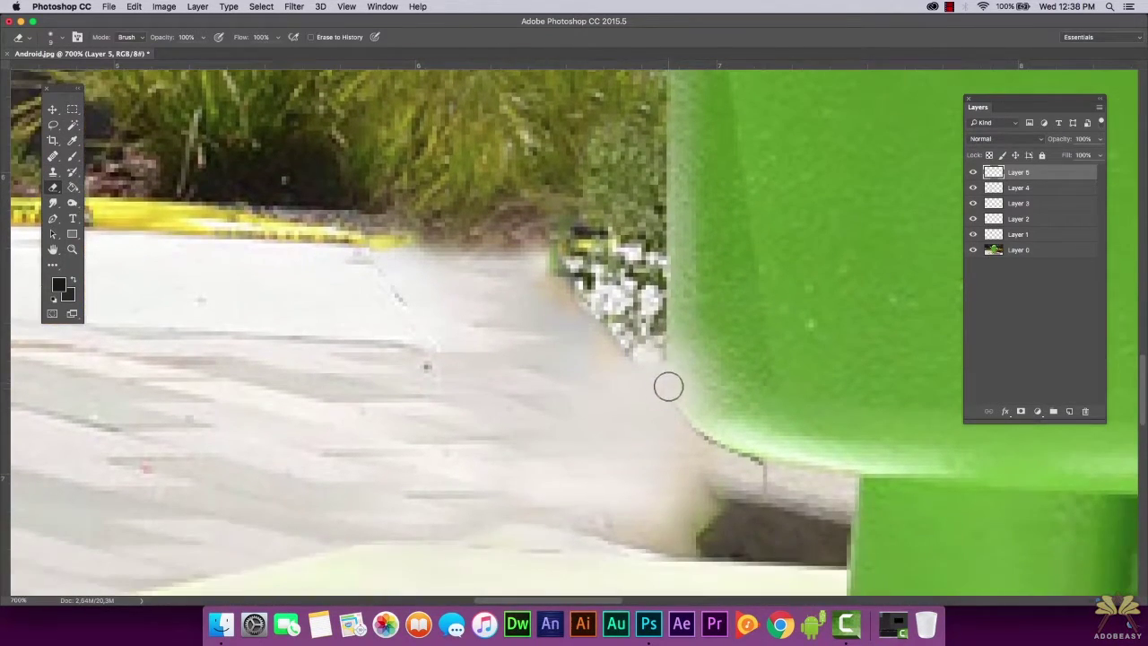
{"action": "mouse_move", "coordinate": [643, 356]}
{"action": "left_mouse_down"}
{"action": "mouse_move", "coordinate": [686, 386]}
{"action": "mouse_move", "coordinate": [670, 364]}
{"action": "mouse_move", "coordinate": [703, 415]}
{"action": "mouse_move", "coordinate": [716, 335]}
{"action": "left_mouse_up"}
{"action": "scroll", "coordinate": [663, 331], "scroll_direction": "down", "scroll_amount": 1}
{"action": "scroll", "coordinate": [662, 331], "scroll_direction": "down", "scroll_amount": 2}
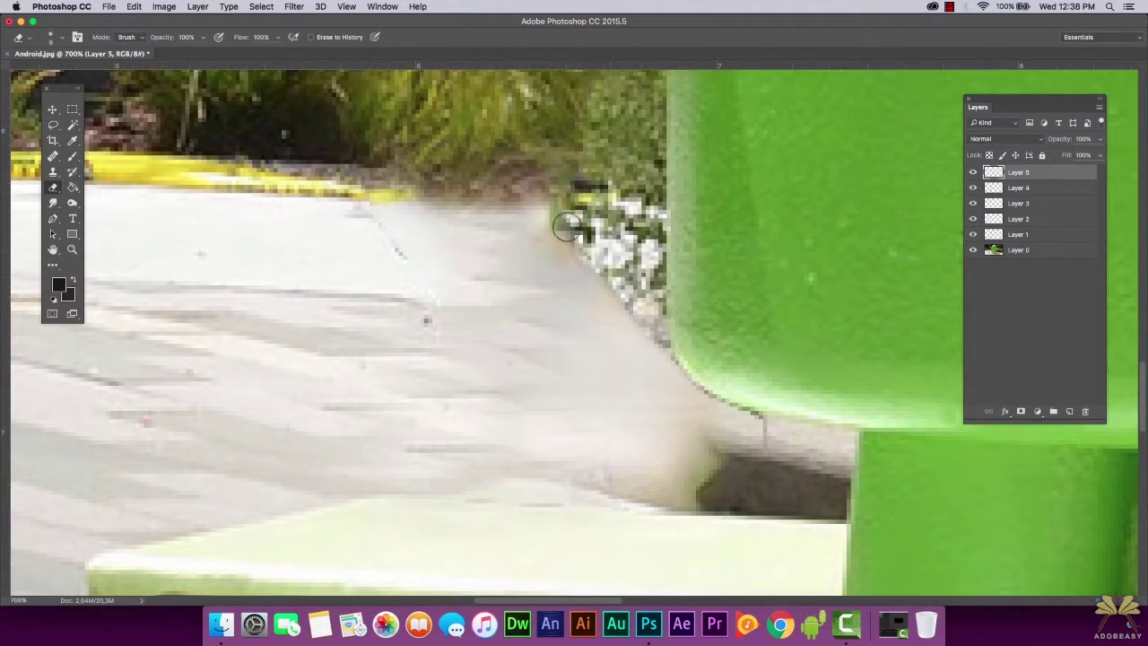
{"action": "scroll", "coordinate": [740, 370], "scroll_direction": "down", "scroll_amount": 4}
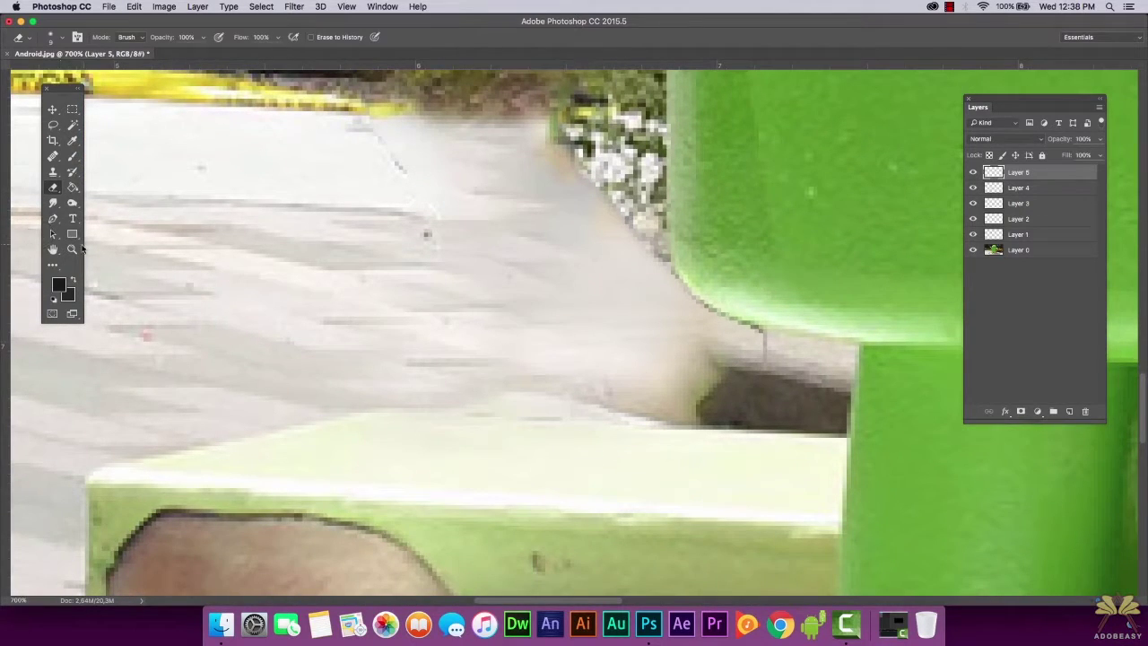
Sample a light pavement color and paint over the dark outline along the statue's lower edge with a 4 px brush
{"action": "left_click", "coordinate": [74, 249]}
{"action": "left_click", "coordinate": [754, 357]}
{"action": "left_click", "coordinate": [728, 331]}
{"action": "left_click", "coordinate": [770, 332]}
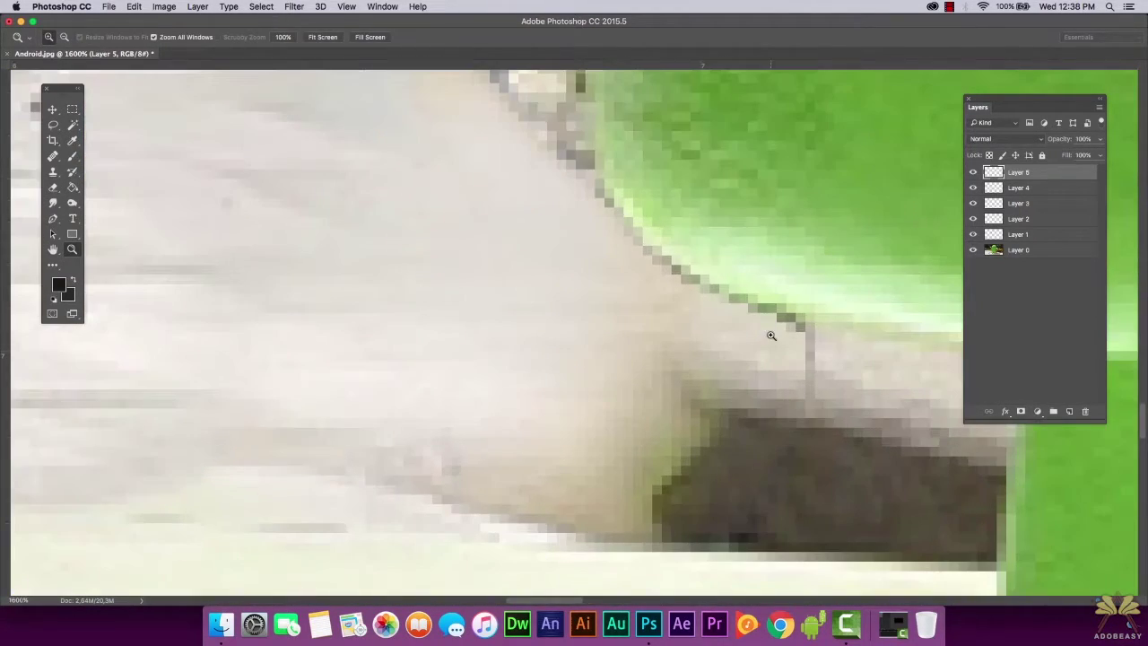
{"action": "scroll", "coordinate": [770, 336], "scroll_direction": "up", "scroll_amount": 2}
{"action": "left_click", "coordinate": [52, 181]}
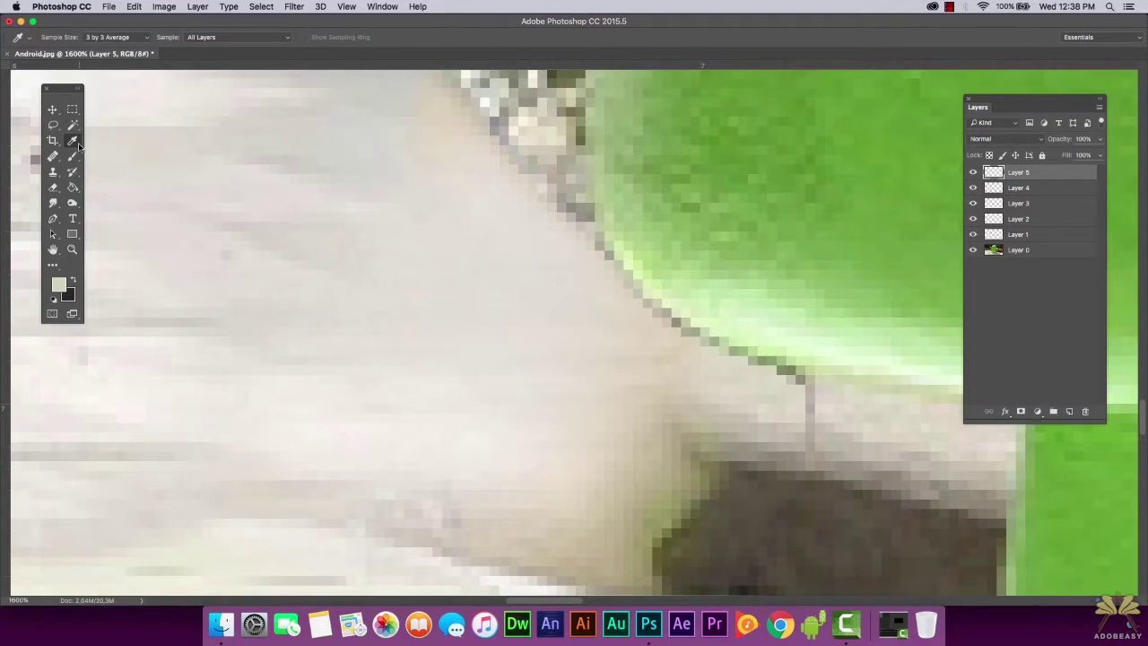
{"action": "left_click", "coordinate": [73, 156]}
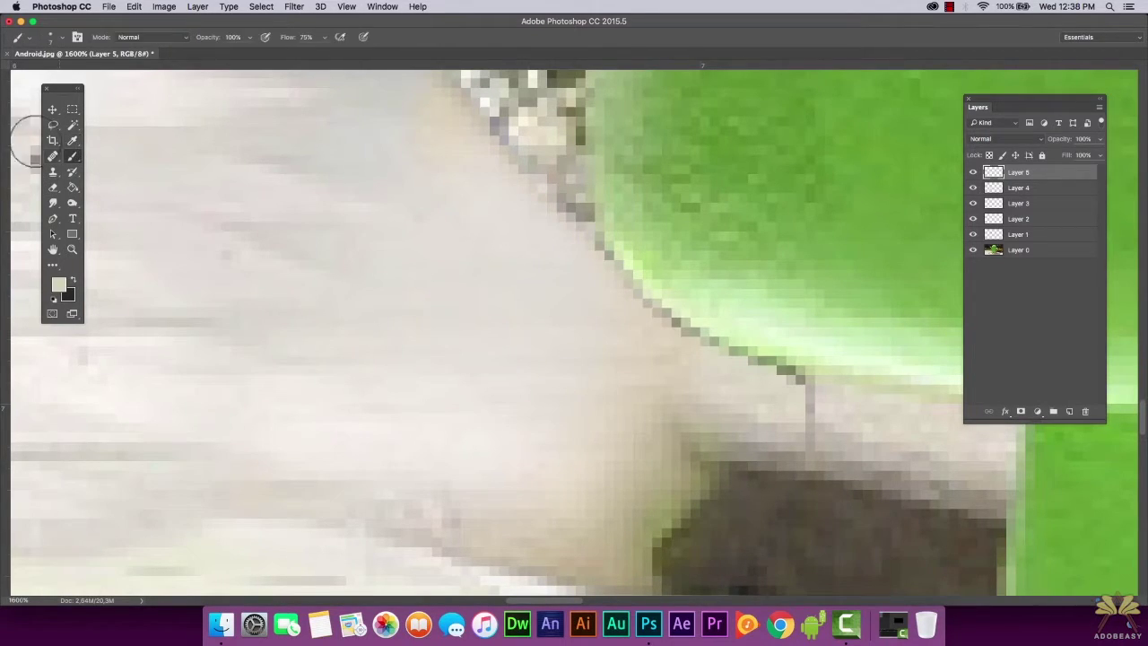
{"action": "left_click", "coordinate": [62, 38]}
{"action": "left_click_drag", "start_coordinate": [71, 78], "coordinate": [69, 77]}
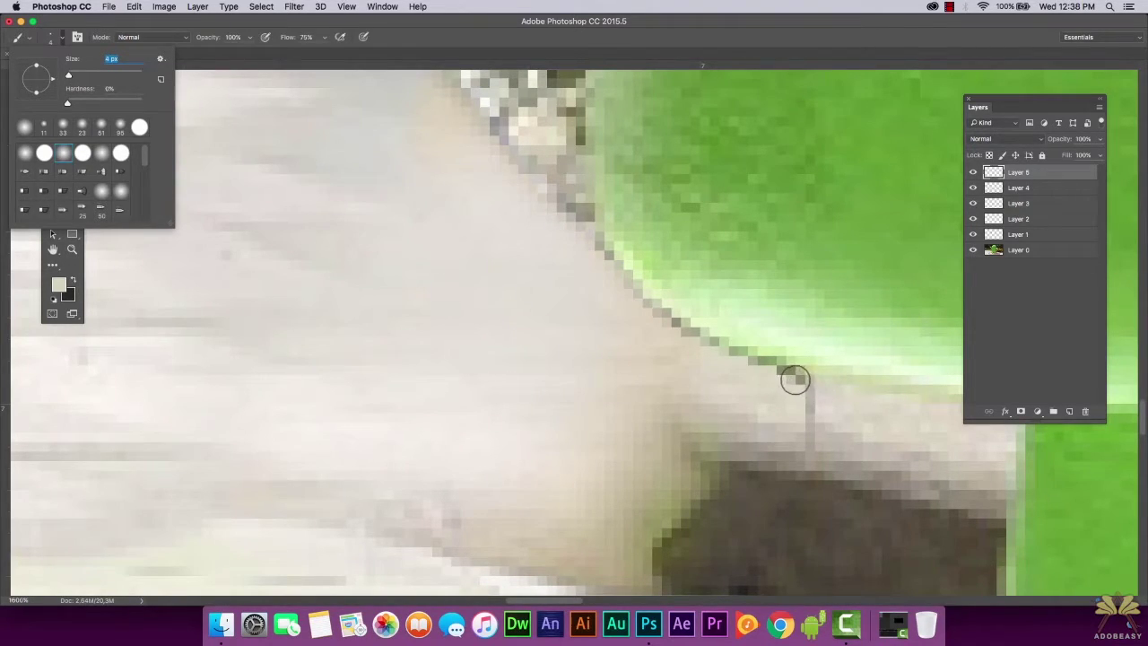
{"action": "left_click_drag", "start_coordinate": [794, 379], "coordinate": [767, 368]}
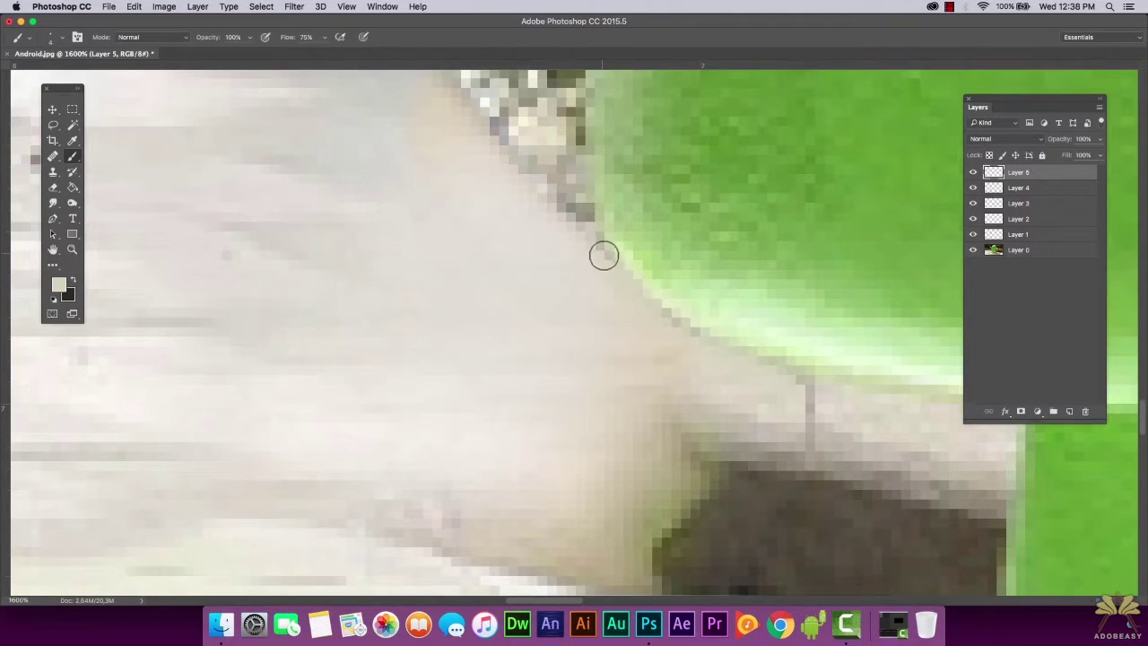
Sample a grey-beige tone and paint over the lower end of the thin vertical line above the dark gap
{"action": "left_click", "coordinate": [672, 323]}
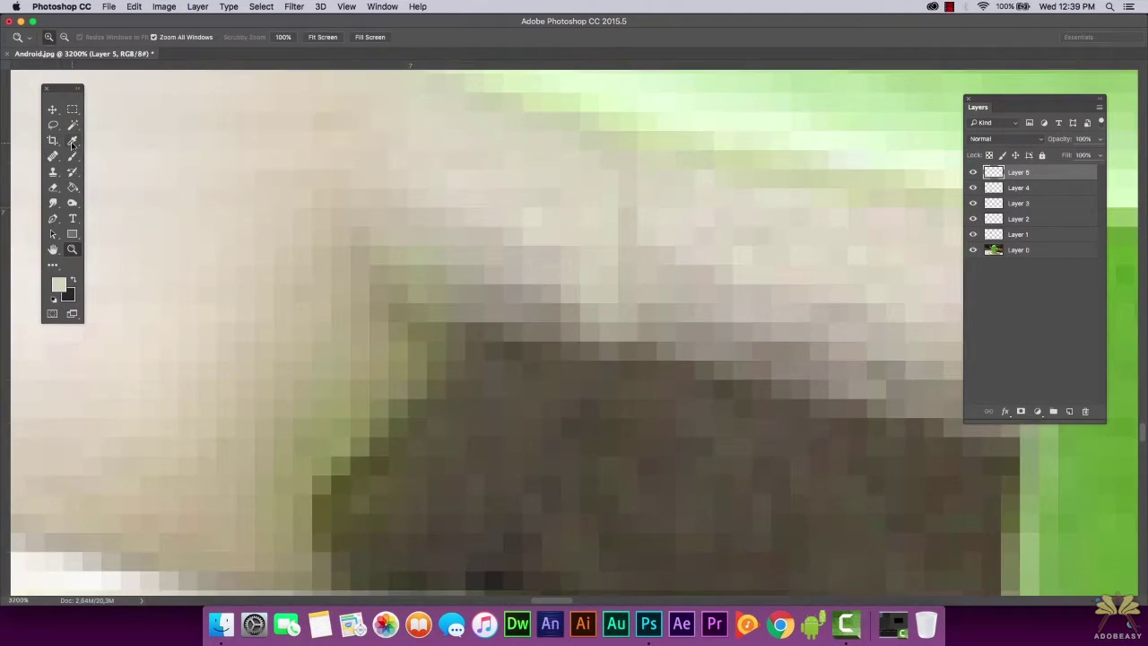
{"action": "left_click", "coordinate": [72, 142]}
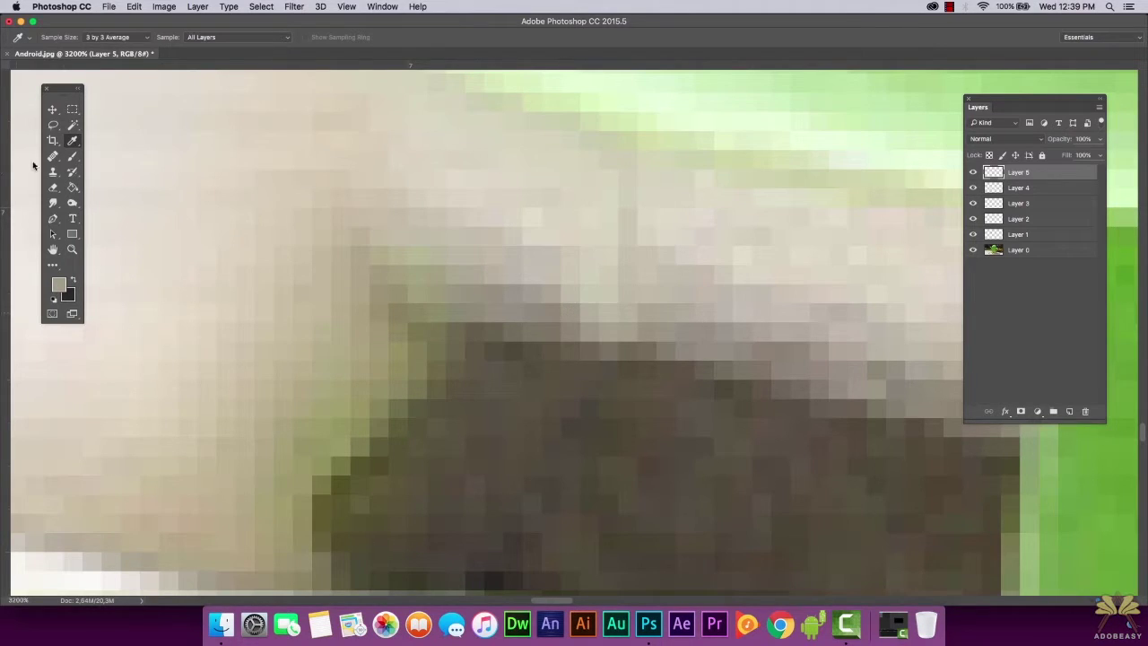
{"action": "key", "text": "b"}
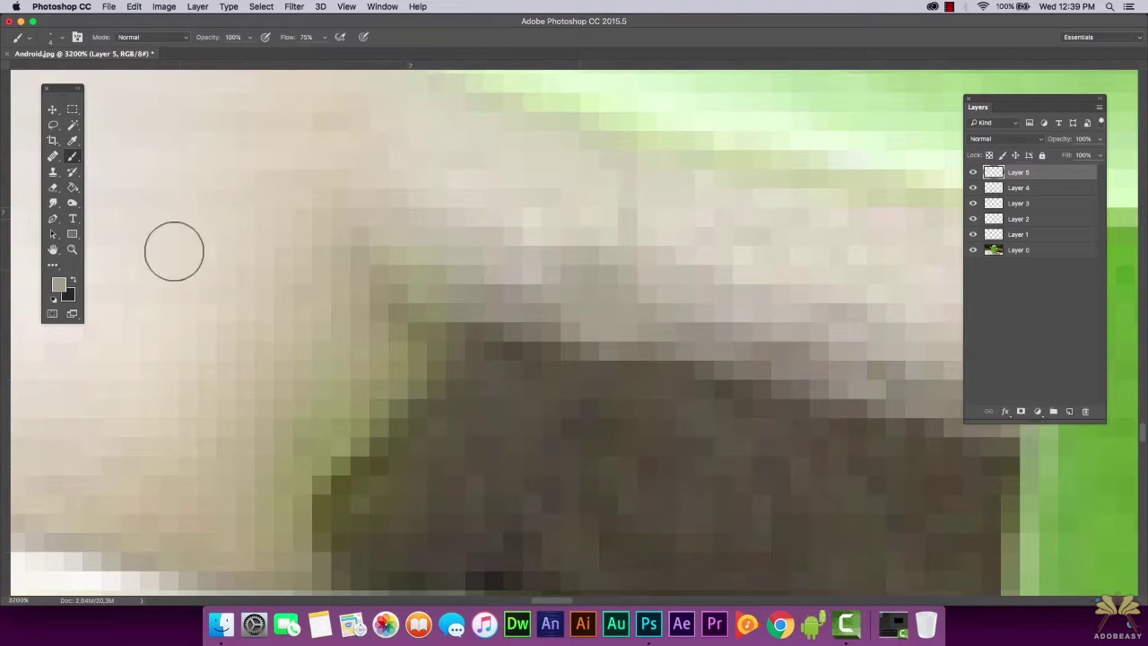
Examine the painted vertical line and the dark gap beside the statue's leg at several magnifications
{"action": "left_click", "coordinate": [75, 251]}
{"action": "left_click", "coordinate": [570, 278], "text": "alt"}
{"action": "left_click", "coordinate": [569, 277], "text": "alt"}
{"action": "left_click", "coordinate": [576, 289], "text": "alt"}
{"action": "left_click", "coordinate": [579, 297], "text": "alt"}
{"action": "left_click", "coordinate": [581, 302], "text": "alt"}
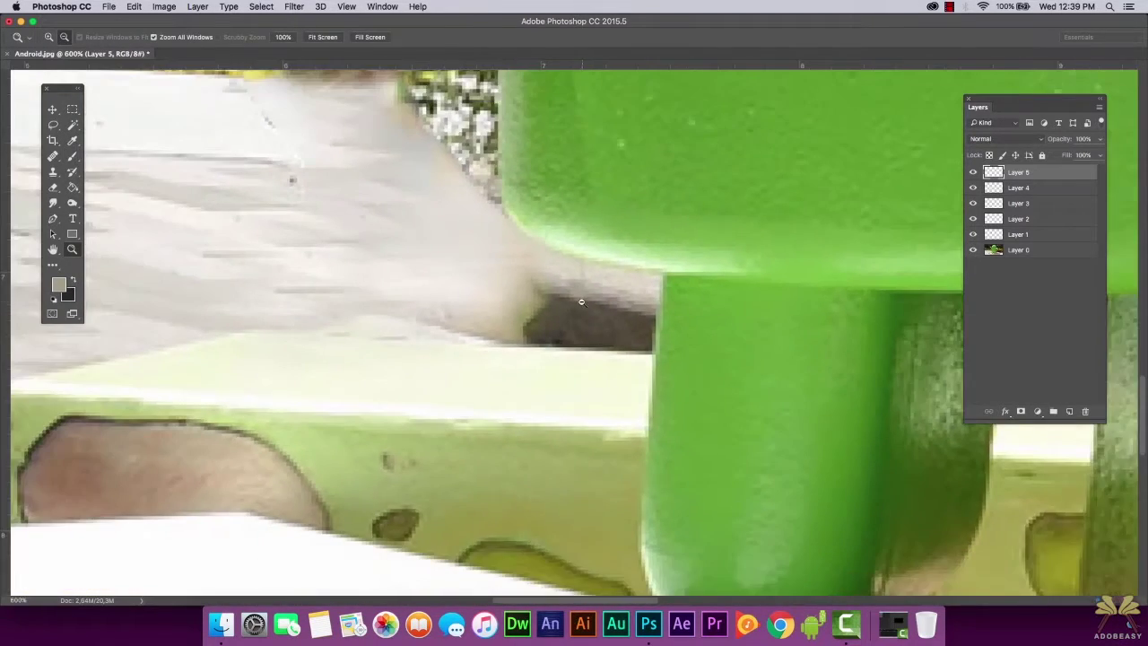
{"action": "left_click", "coordinate": [587, 307], "text": "alt"}
{"action": "left_click", "coordinate": [592, 313], "text": "alt"}
{"action": "left_click", "coordinate": [593, 312], "text": "alt"}
{"action": "left_click", "coordinate": [594, 314]}
{"action": "left_click", "coordinate": [592, 313]}
{"action": "left_click", "coordinate": [588, 310]}
{"action": "left_click", "coordinate": [585, 306]}
{"action": "left_click", "coordinate": [581, 303]}
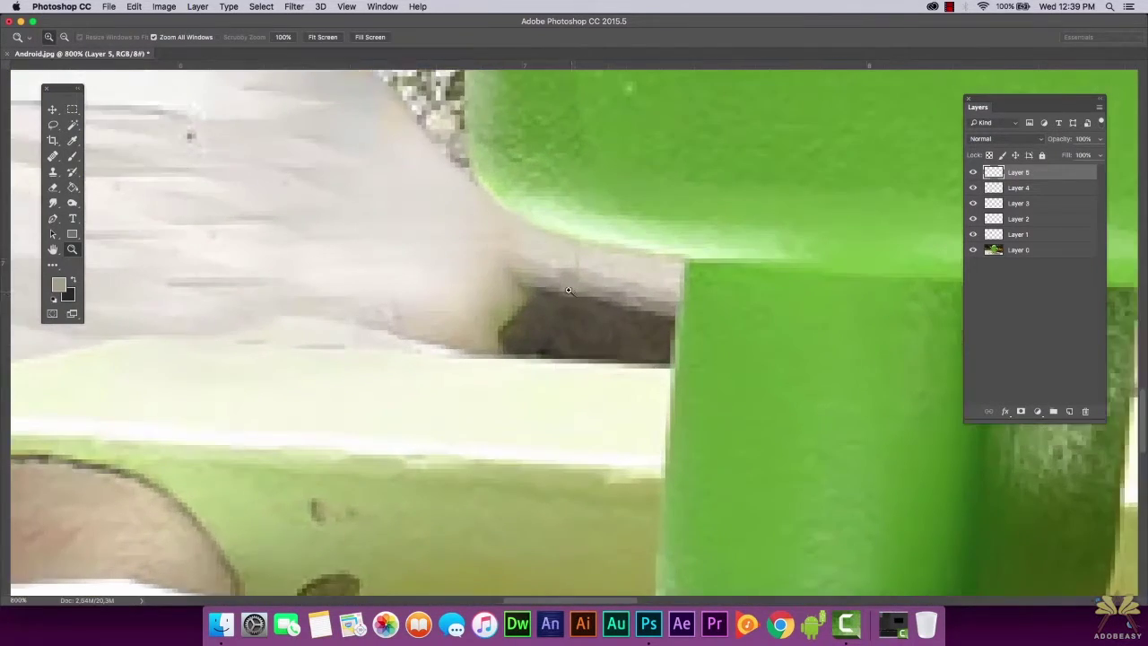
{"action": "left_click", "coordinate": [578, 294]}
{"action": "left_click", "coordinate": [578, 292]}
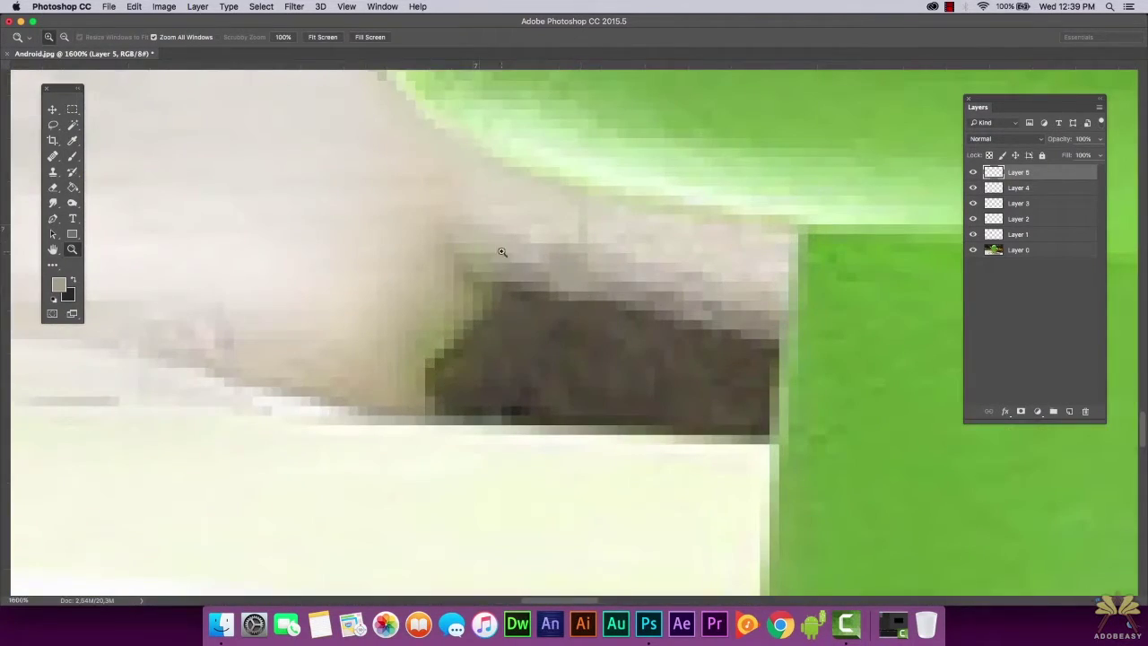
Clone from the photo layer onto Layer 5 over the painted spot on the dark gap's upper edge, with a 6 px Clone Stamp
{"action": "left_click", "coordinate": [57, 170]}
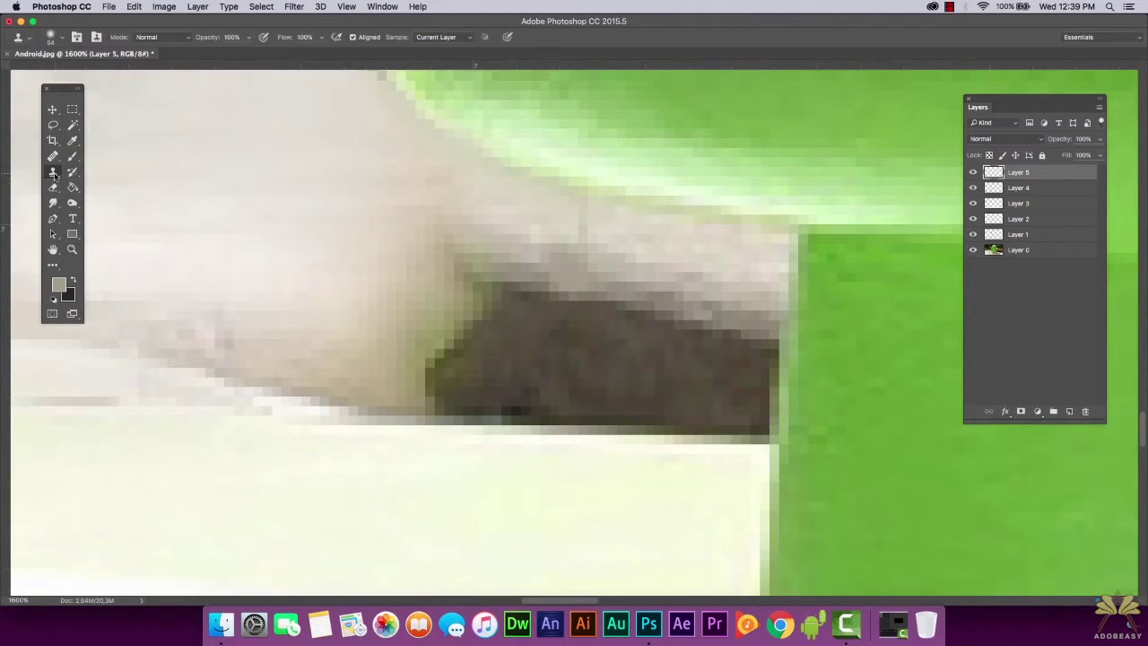
{"action": "left_click", "coordinate": [1006, 250]}
{"action": "left_click", "coordinate": [65, 38]}
{"action": "left_click_drag", "start_coordinate": [85, 76], "coordinate": [74, 75]}
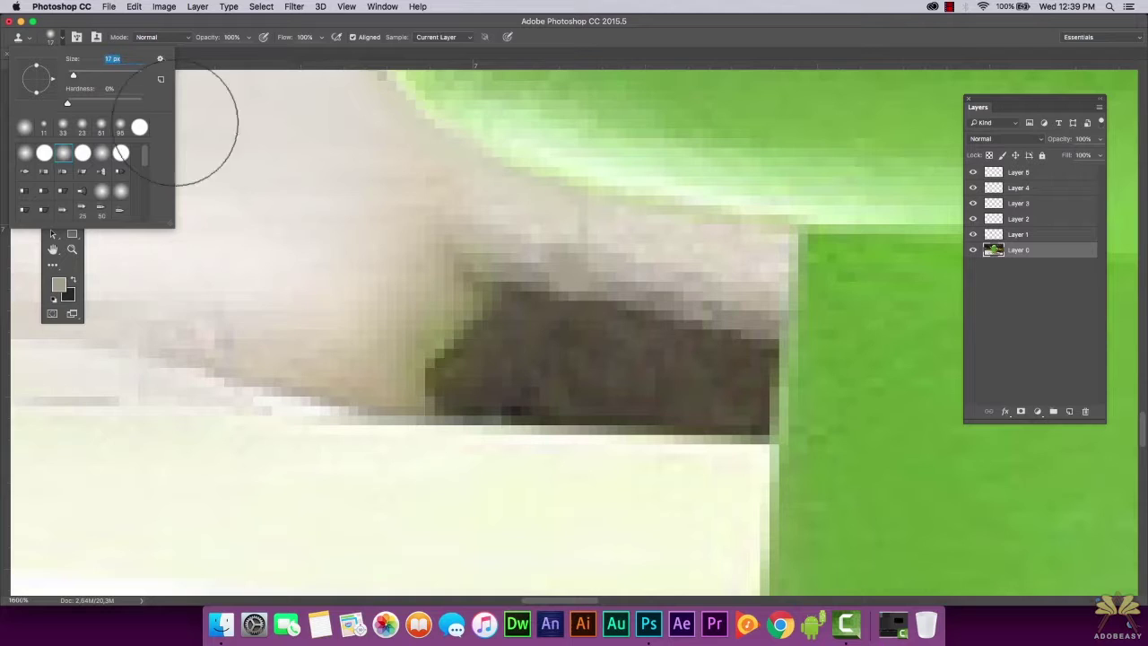
{"action": "key", "text": "bracketleft"}
{"action": "key", "text": "bracketleft"}
{"action": "key", "text": "bracketleft"}
{"action": "key", "text": "bracketleft"}
{"action": "key", "text": "bracketleft"}
{"action": "key", "text": "bracketleft"}
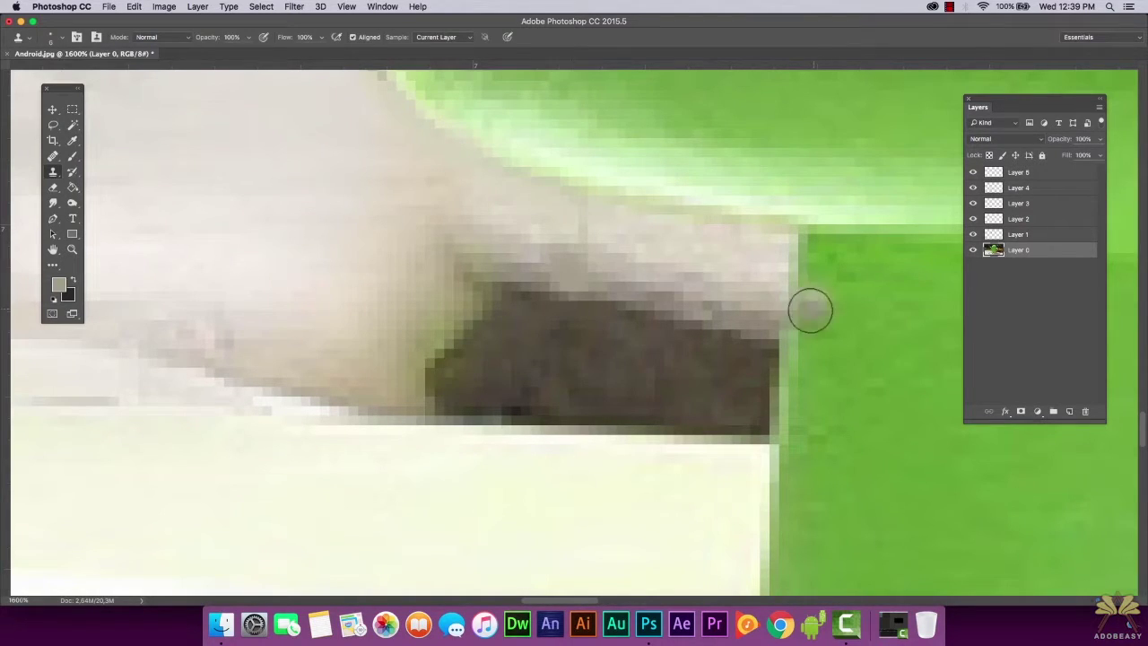
{"action": "left_click", "coordinate": [1018, 172]}
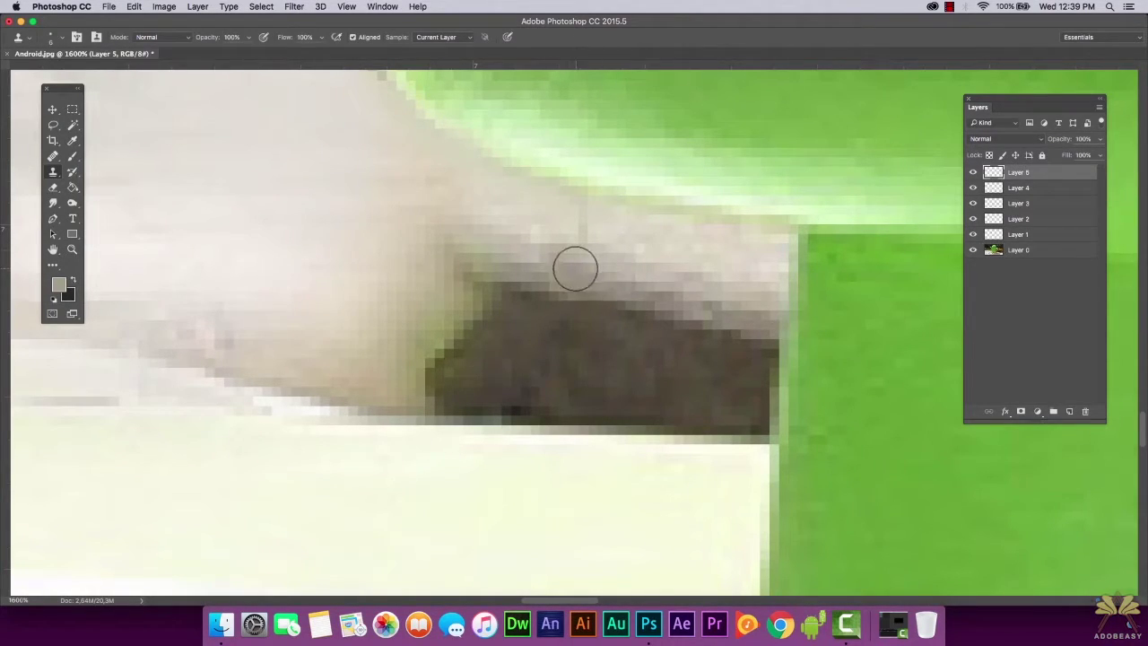
Review the retouched pavement around the statue's base in the whole image at 100%
{"action": "left_click", "coordinate": [73, 250]}
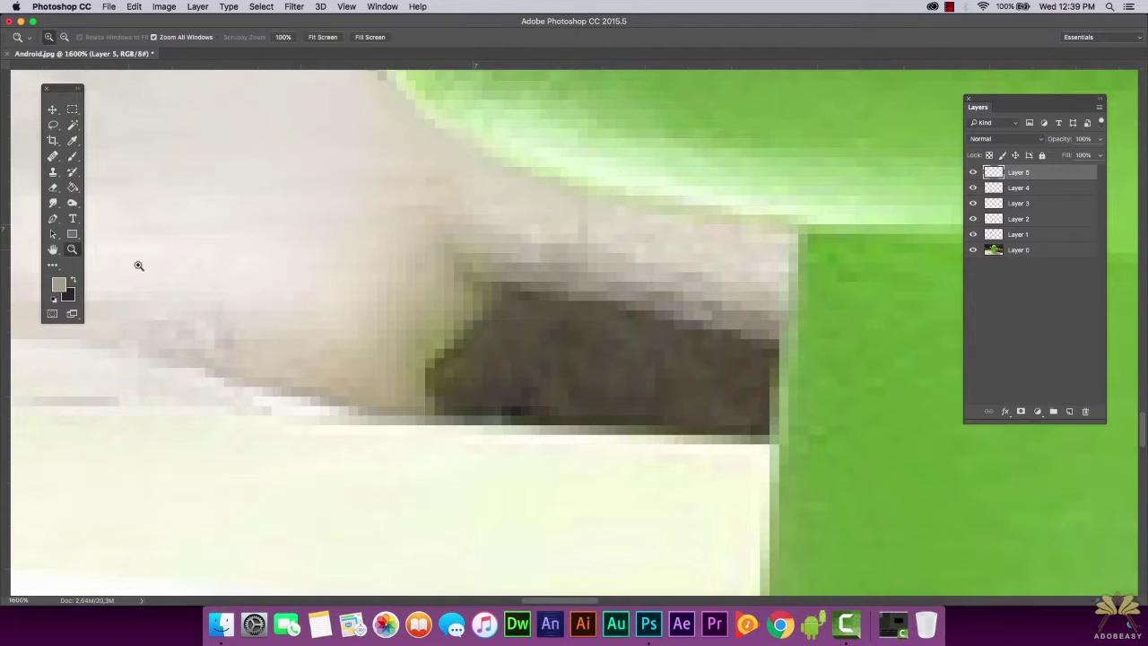
{"action": "left_click", "coordinate": [479, 319]}
{"action": "left_click", "coordinate": [485, 317]}
{"action": "left_click", "coordinate": [484, 318]}
{"action": "left_click", "coordinate": [484, 318]}
{"action": "left_click", "coordinate": [485, 318]}
{"action": "left_click", "coordinate": [485, 317]}
{"action": "left_click", "coordinate": [484, 321]}
{"action": "left_click", "coordinate": [482, 358]}
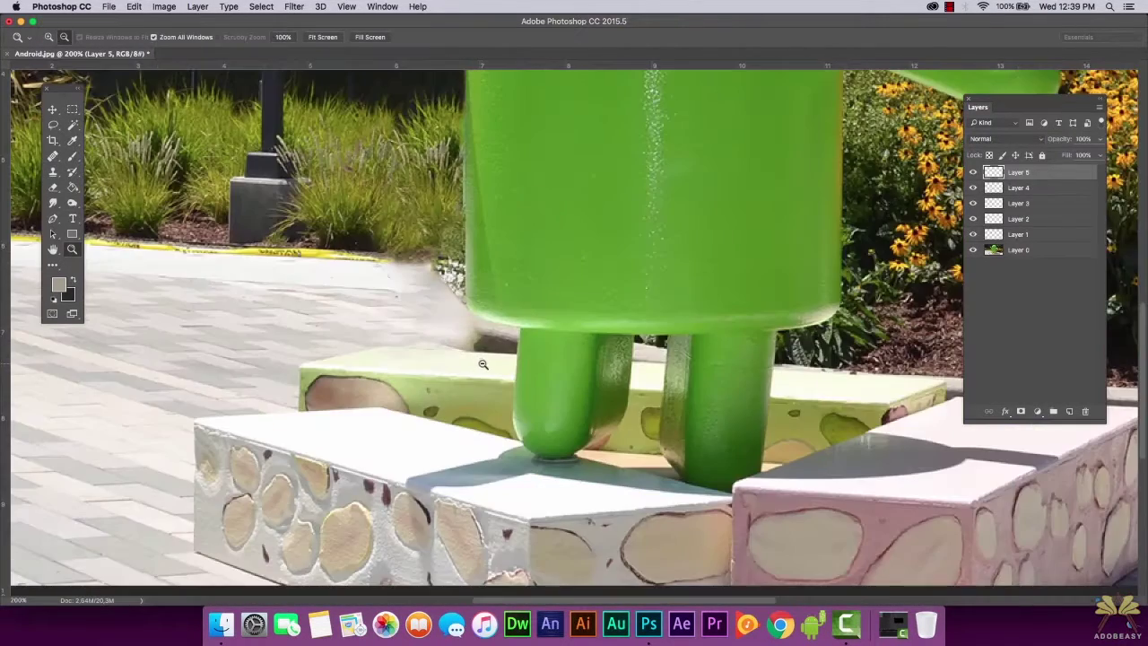
{"action": "left_click", "coordinate": [481, 364]}
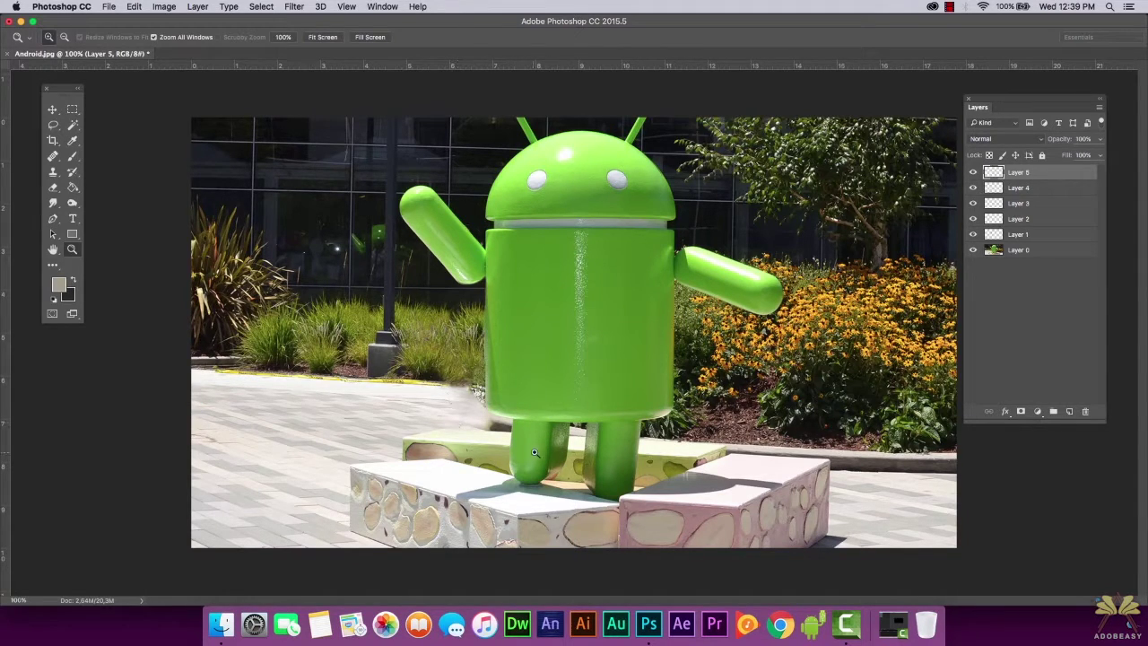
Clone pavement onto a new top layer over the dark gap between the statue's leg and the green block, using a 52 px Clone Stamp
{"action": "left_click", "coordinate": [481, 435]}
{"action": "left_click", "coordinate": [538, 373]}
{"action": "left_click", "coordinate": [591, 319]}
{"action": "left_click", "coordinate": [597, 292]}
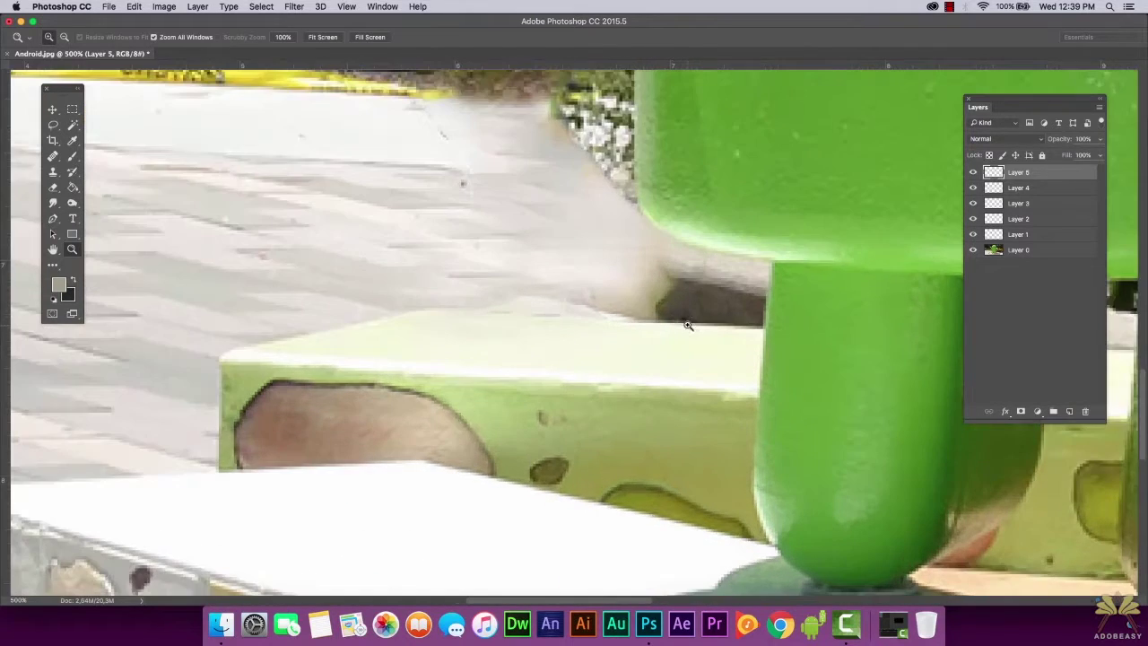
{"action": "left_click", "coordinate": [1027, 250]}
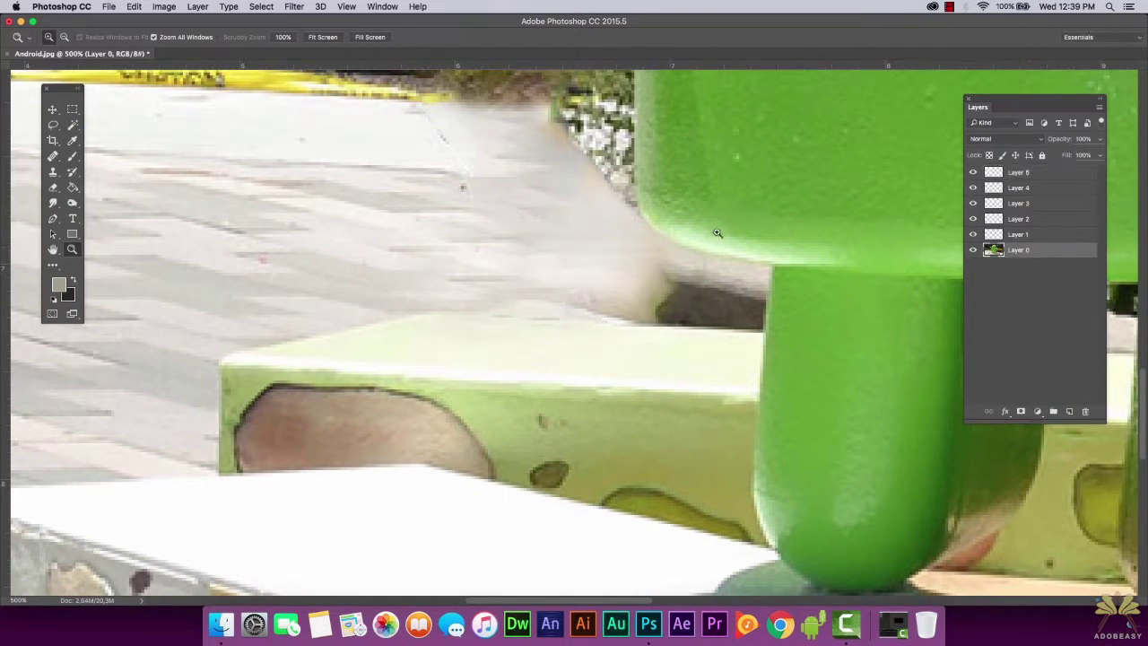
{"action": "left_click", "coordinate": [52, 171]}
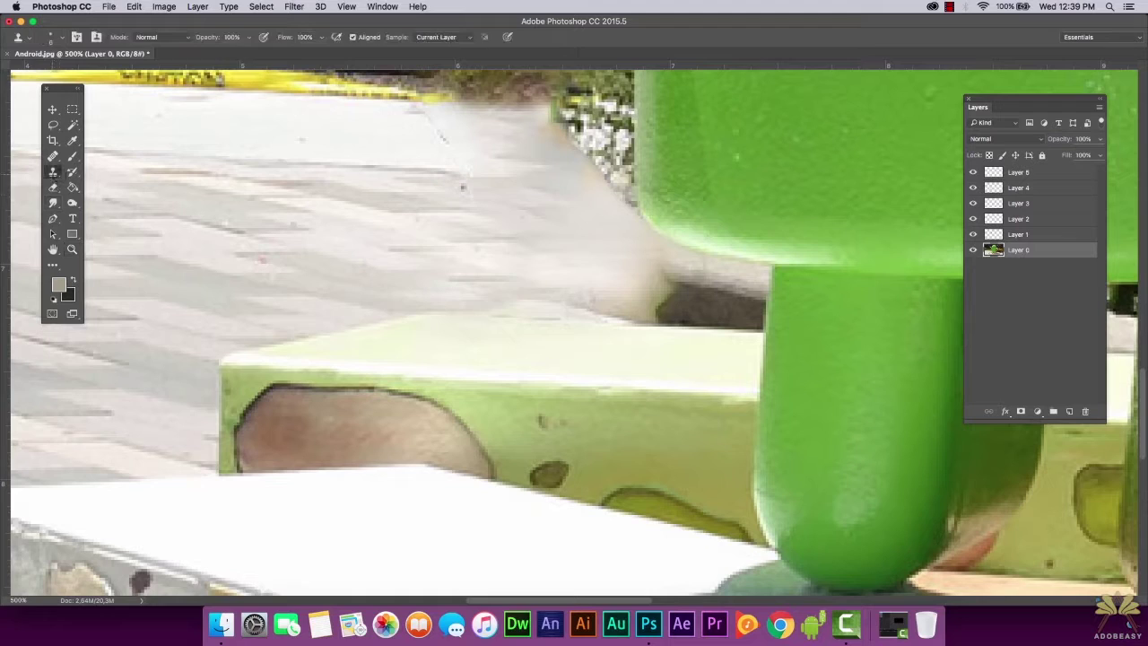
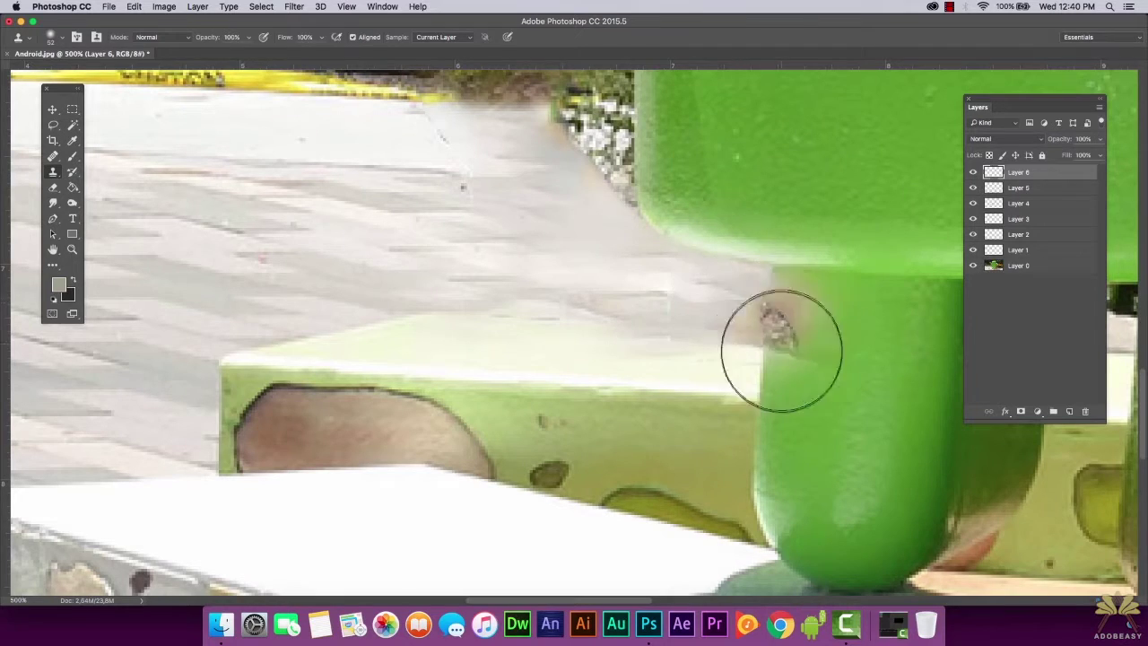
Erase the cloned spill from the statue's leg on Layer 6, enlarging the Eraser to 14 px to clean the leg's edge
{"action": "key", "text": "e"}
{"action": "left_click_drag", "start_coordinate": [724, 351], "coordinate": [784, 329]}
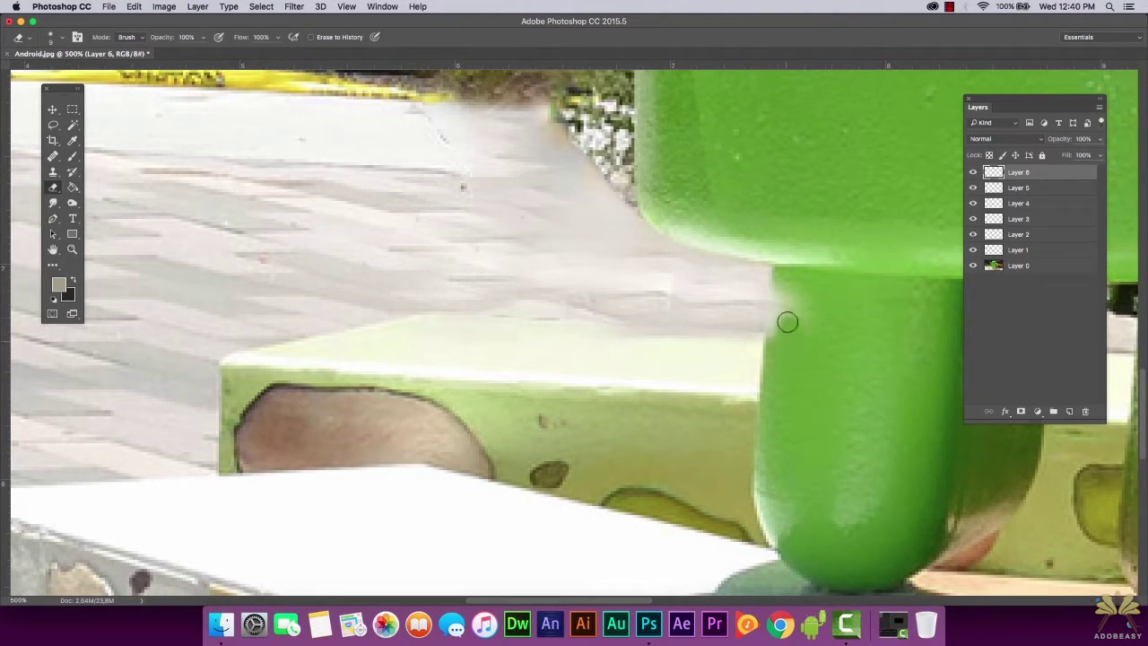
{"action": "left_click", "coordinate": [62, 39]}
{"action": "left_click_drag", "start_coordinate": [68, 72], "coordinate": [73, 71]}
{"action": "mouse_move", "coordinate": [791, 296]}
{"action": "left_mouse_down"}
{"action": "mouse_move", "coordinate": [793, 338]}
{"action": "mouse_move", "coordinate": [787, 294]}
{"action": "left_mouse_up"}
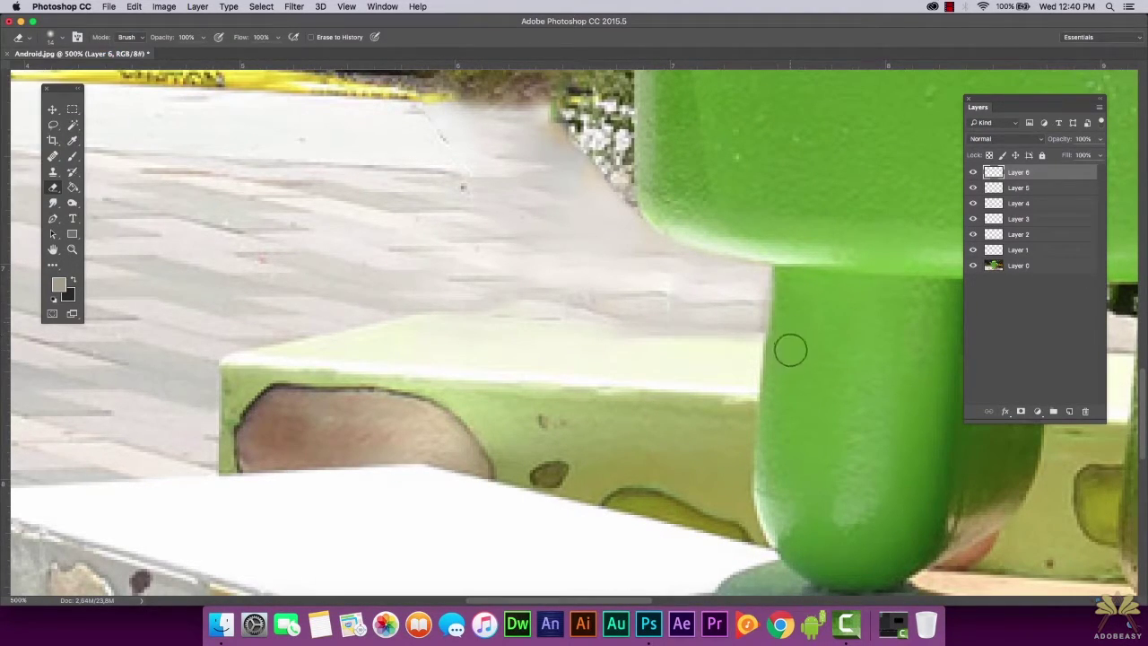
Erase the cloned pavement that overlaps the green block's top face on Layer 6
{"action": "left_click_drag", "start_coordinate": [748, 346], "coordinate": [628, 359]}
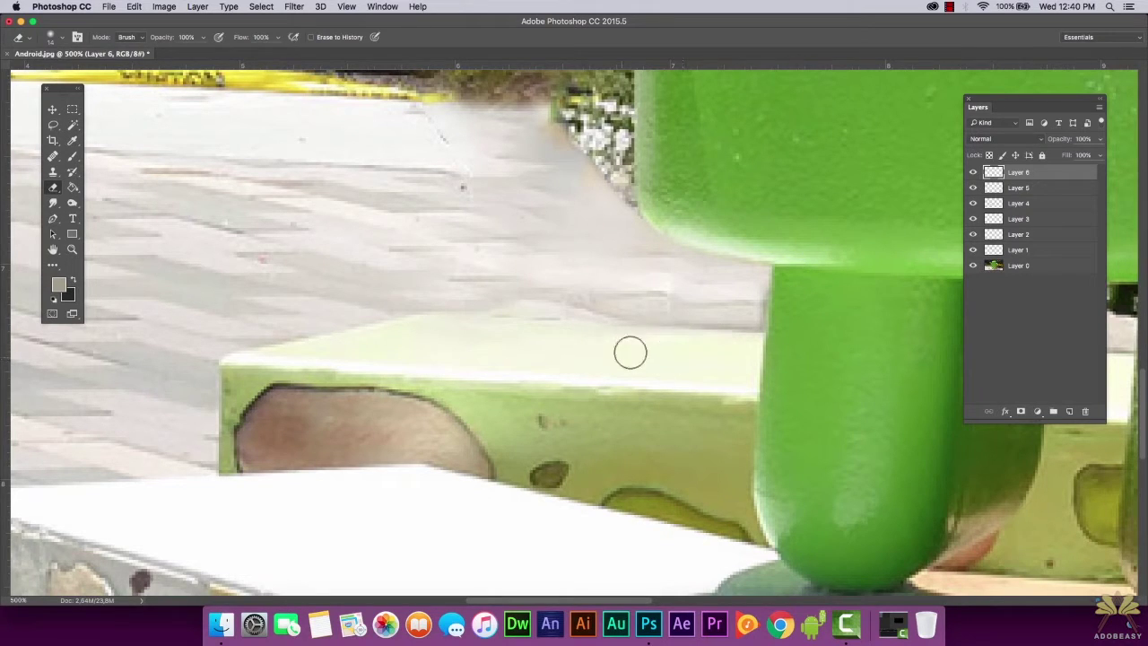
{"action": "scroll", "coordinate": [199, 222], "scroll_direction": "up", "scroll_amount": 1}
{"action": "left_click", "coordinate": [70, 250]}
{"action": "left_click", "coordinate": [587, 311], "text": "alt"}
{"action": "left_click", "coordinate": [587, 310], "text": "alt"}
Clone pavement from the photo layer onto Layer 6 over the blurred area below the white flowers, using a 52 px Clone Stamp
{"action": "left_click", "coordinate": [445, 439]}
{"action": "left_click", "coordinate": [52, 171]}
{"action": "left_click", "coordinate": [1022, 265]}
{"action": "left_click", "coordinate": [1055, 176]}
{"action": "left_click_drag", "start_coordinate": [550, 255], "coordinate": [593, 251]}
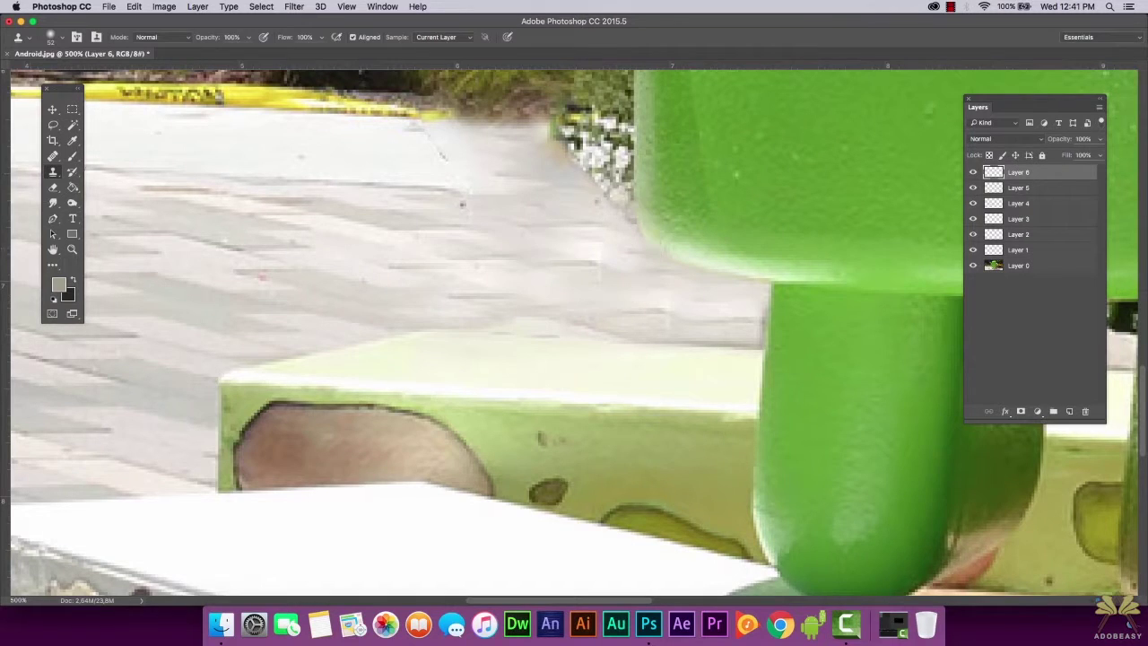
Erase the cloned spill from the lower edge of the statue's body on Layer 6
{"action": "left_click", "coordinate": [53, 187]}
{"action": "mouse_move", "coordinate": [636, 192]}
{"action": "left_mouse_down"}
{"action": "mouse_move", "coordinate": [682, 237]}
{"action": "mouse_move", "coordinate": [666, 243]}
{"action": "left_mouse_up"}
{"action": "left_click", "coordinate": [71, 249]}
{"action": "left_click", "coordinate": [553, 287], "text": "alt"}
{"action": "left_click", "coordinate": [553, 287], "text": "alt"}
{"action": "left_click", "coordinate": [553, 287], "text": "alt"}
{"action": "left_click", "coordinate": [490, 299], "text": "alt"}
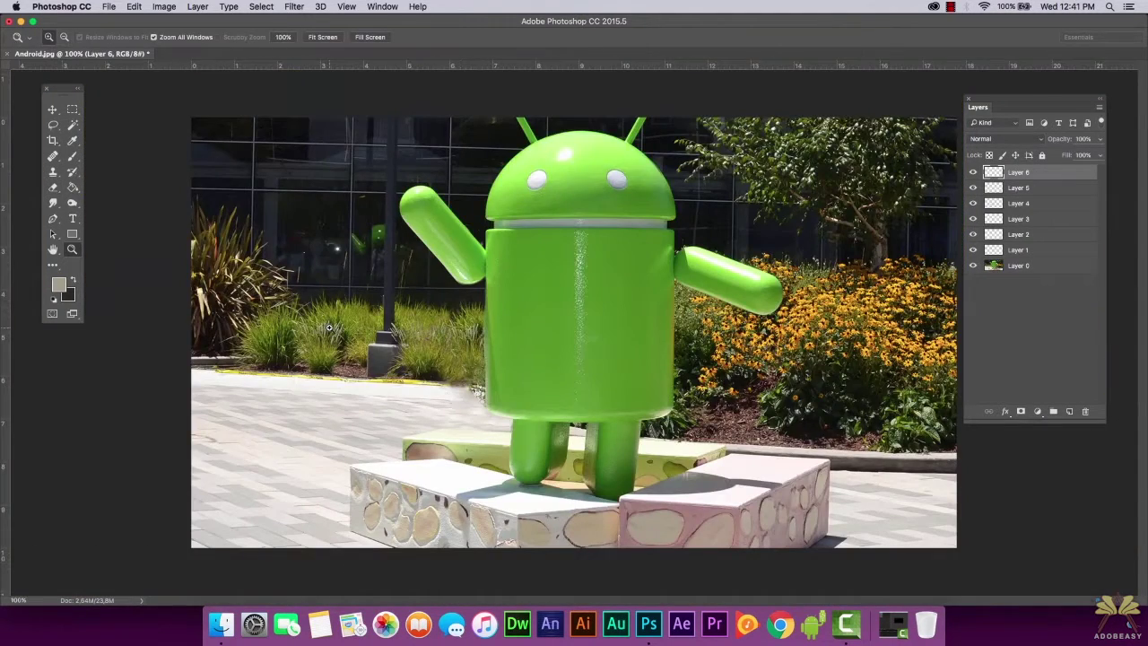
Merge all visible layers into a single layer for retouching the gap between the statue's raised arm and body
{"action": "left_click", "coordinate": [482, 247]}
{"action": "left_click", "coordinate": [502, 251]}
{"action": "left_click", "coordinate": [538, 255]}
{"action": "left_click", "coordinate": [577, 261]}
{"action": "left_click", "coordinate": [574, 265]}
{"action": "left_click", "coordinate": [547, 291]}
{"action": "left_click", "coordinate": [538, 299]}
{"action": "left_click", "coordinate": [53, 171]}
{"action": "left_click", "coordinate": [53, 156]}
{"action": "right_click", "coordinate": [1041, 266]}
{"action": "key", "text": "Escape"}
{"action": "left_click", "coordinate": [1021, 251]}
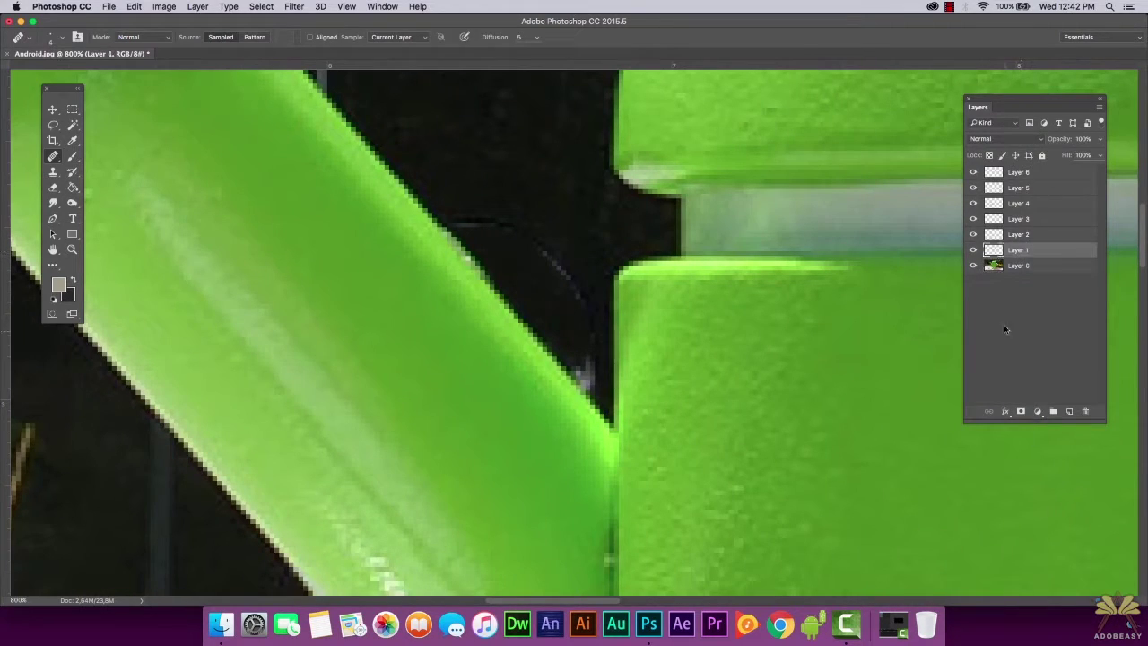
{"action": "key", "text": "ctrl+shift+e"}
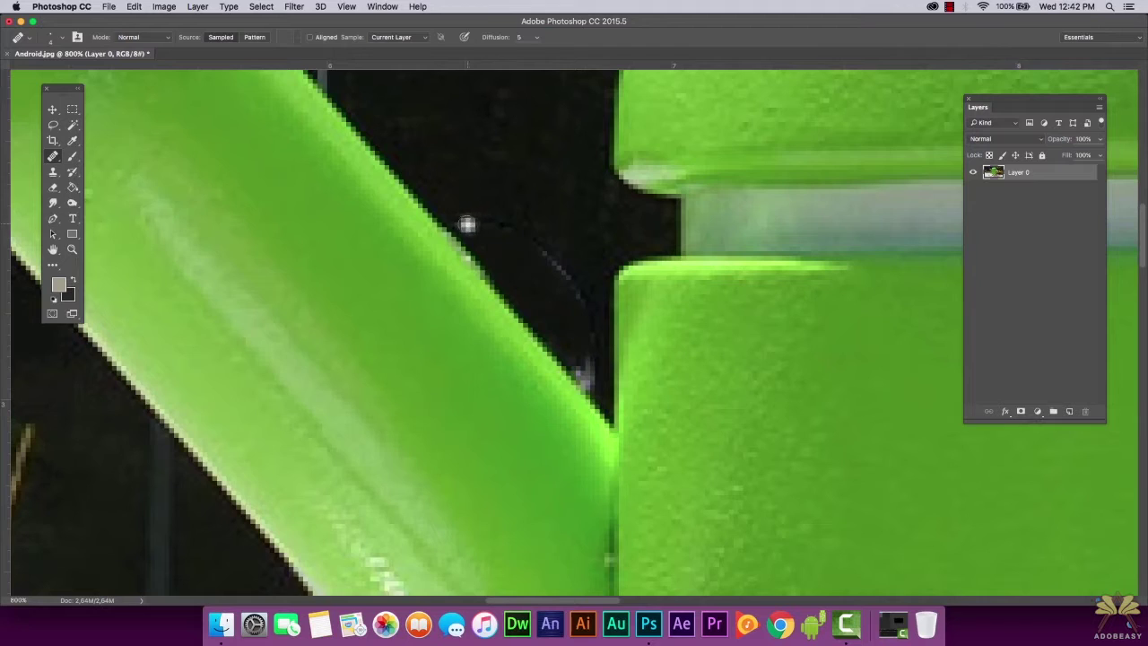
Heal the faint arc in the dark gap beside the raised arm and clone background over its bright spot on a new layer
{"action": "mouse_move", "coordinate": [509, 236]}
{"action": "left_mouse_down"}
{"action": "mouse_move", "coordinate": [540, 254]}
{"action": "mouse_move", "coordinate": [583, 312]}
{"action": "left_mouse_up"}
{"action": "key", "text": "s"}
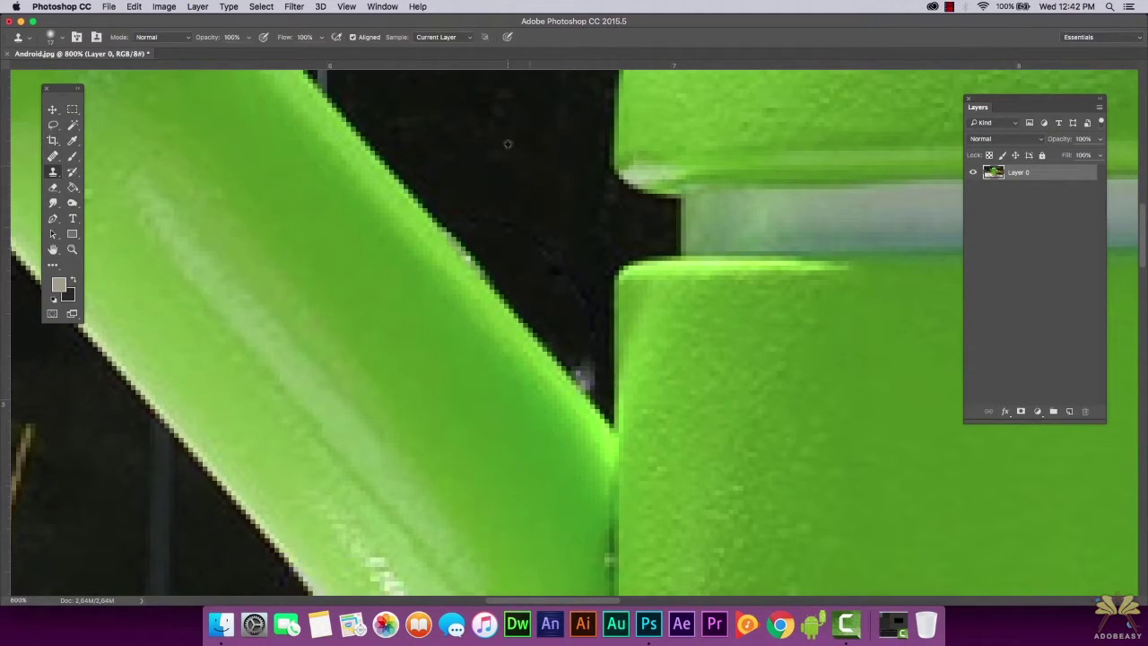
{"action": "left_click", "coordinate": [1070, 411]}
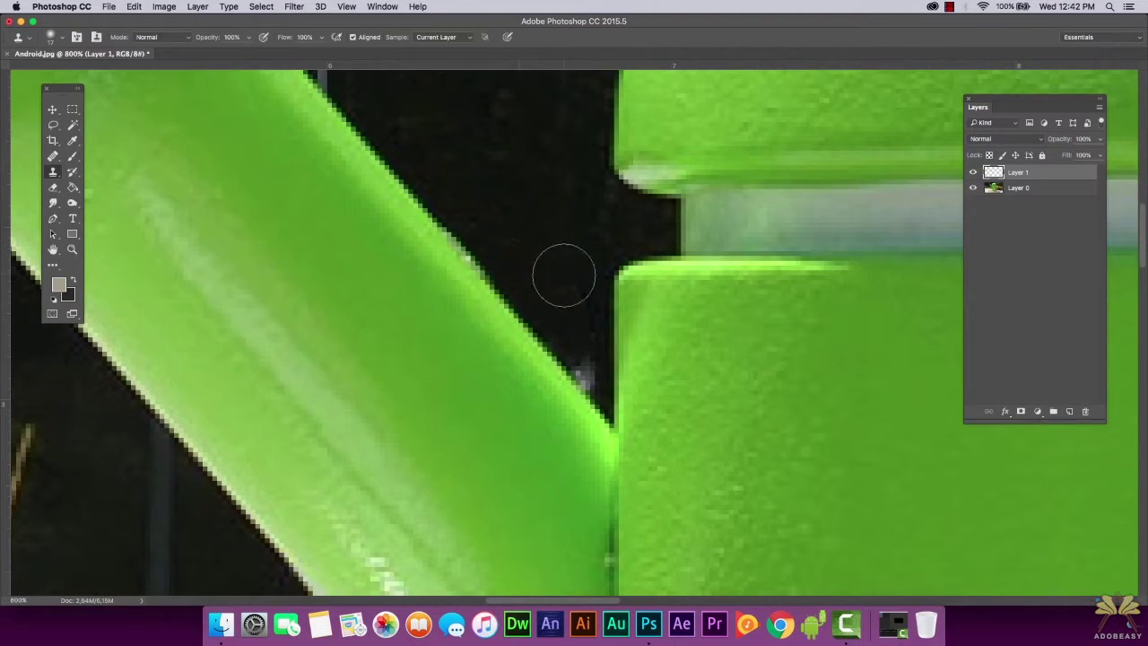
{"action": "scroll", "coordinate": [576, 311], "scroll_direction": "down", "scroll_amount": 2}
{"action": "left_click", "coordinate": [582, 282], "text": "alt"}
{"action": "left_click", "coordinate": [579, 329]}
Erase the dark cloned spill from the raised arm's edge on Layer 1, using a smaller Eraser
{"action": "left_click", "coordinate": [53, 187]}
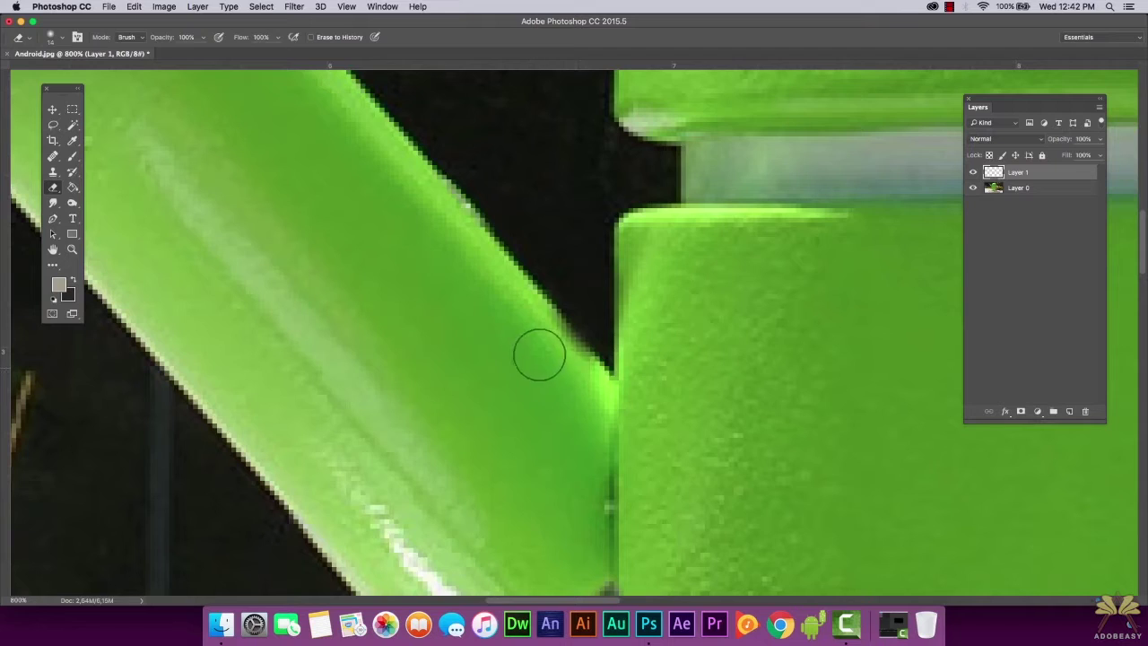
{"action": "left_click", "coordinate": [62, 38]}
{"action": "left_click_drag", "start_coordinate": [81, 69], "coordinate": [78, 69]}
{"action": "mouse_move", "coordinate": [562, 339]}
{"action": "left_mouse_down"}
{"action": "mouse_move", "coordinate": [559, 356]}
{"action": "mouse_move", "coordinate": [550, 347]}
{"action": "mouse_move", "coordinate": [563, 370]}
{"action": "left_mouse_up"}
{"action": "scroll", "coordinate": [506, 348], "scroll_direction": "up", "scroll_amount": 4}
Sample the arm's green and paint over the greyish pixels along its edge with a 1 px soft Brush on Layer 1
{"action": "left_click", "coordinate": [72, 250]}
{"action": "left_click", "coordinate": [460, 322]}
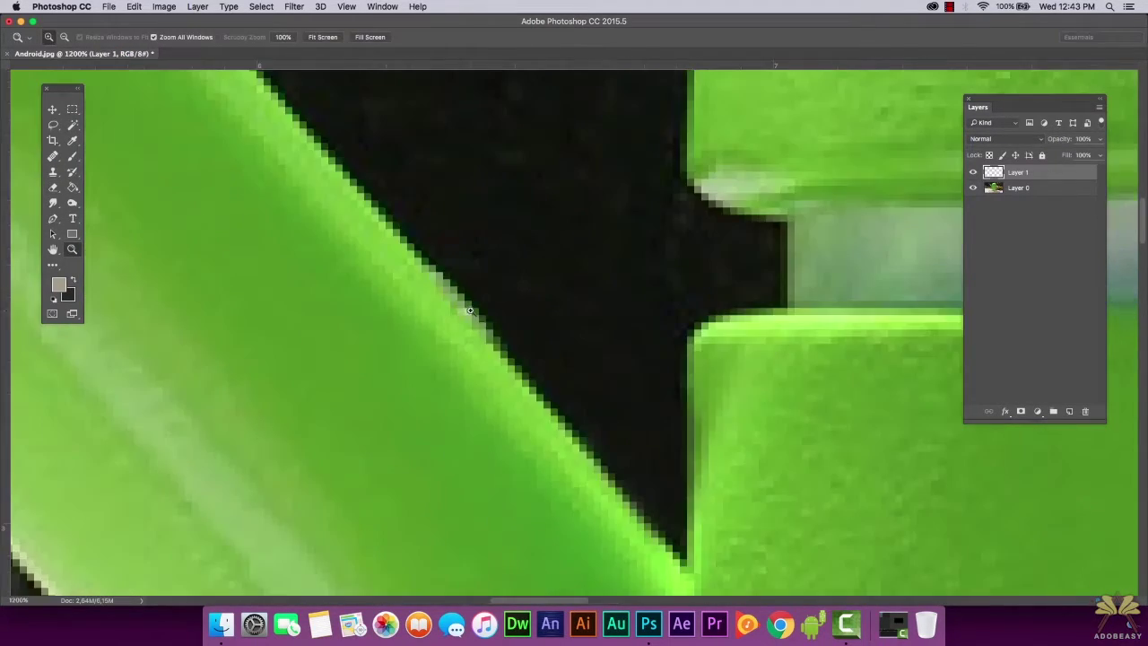
{"action": "left_click", "coordinate": [456, 322]}
{"action": "left_click", "coordinate": [451, 324]}
{"action": "scroll", "coordinate": [447, 328], "scroll_direction": "up", "scroll_amount": 1}
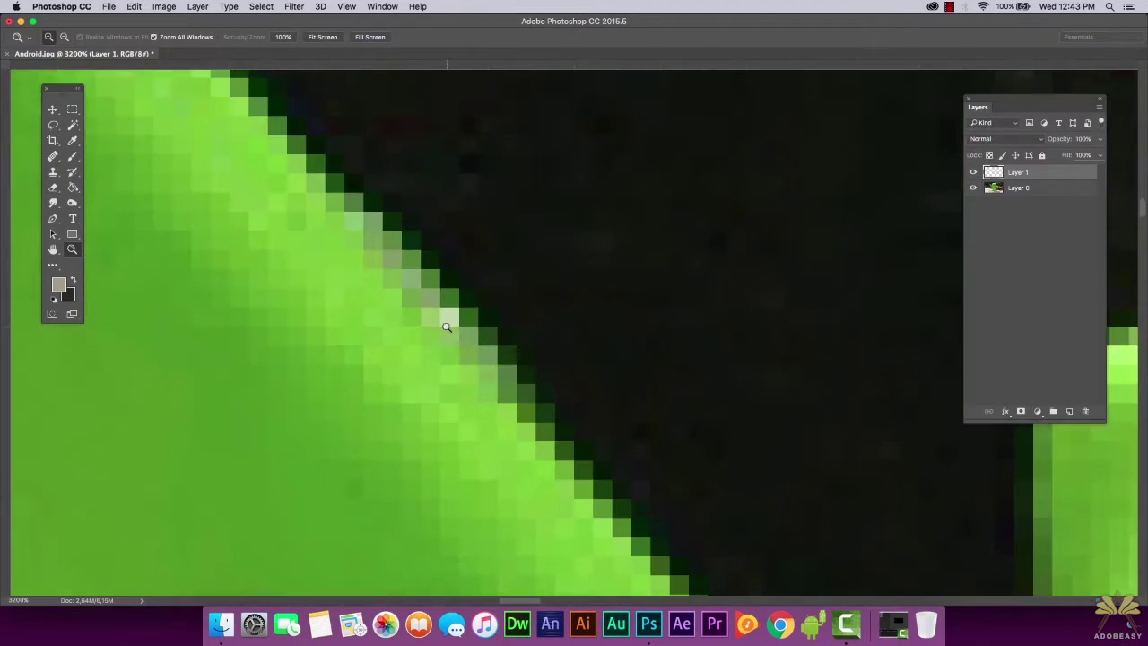
{"action": "left_click", "coordinate": [72, 141]}
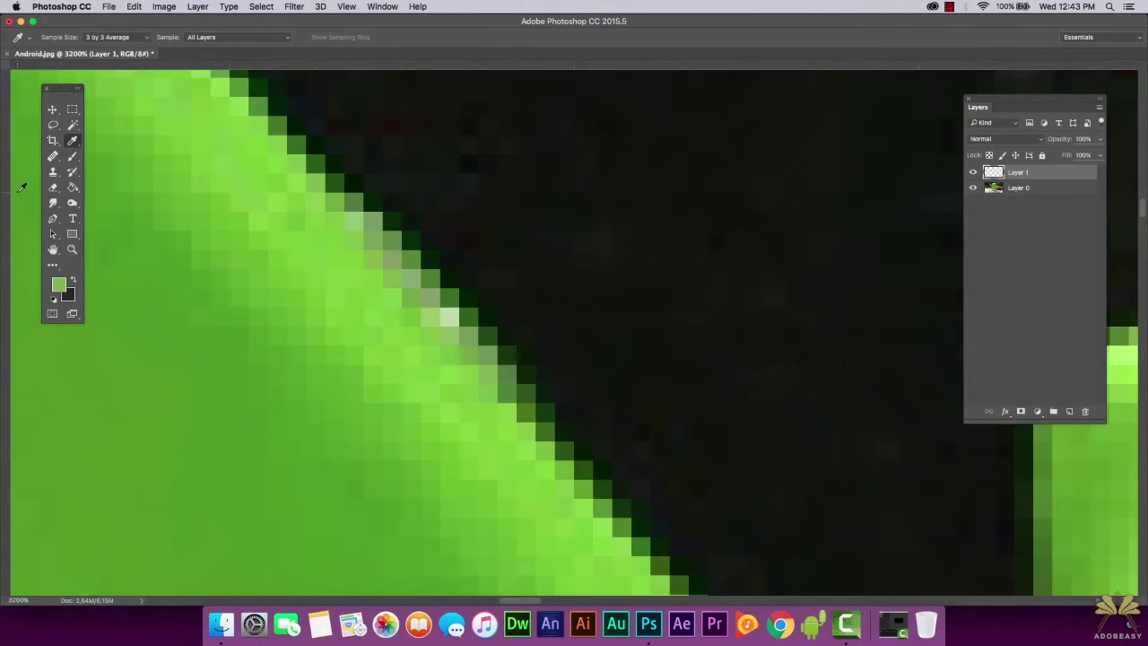
{"action": "left_click", "coordinate": [73, 158]}
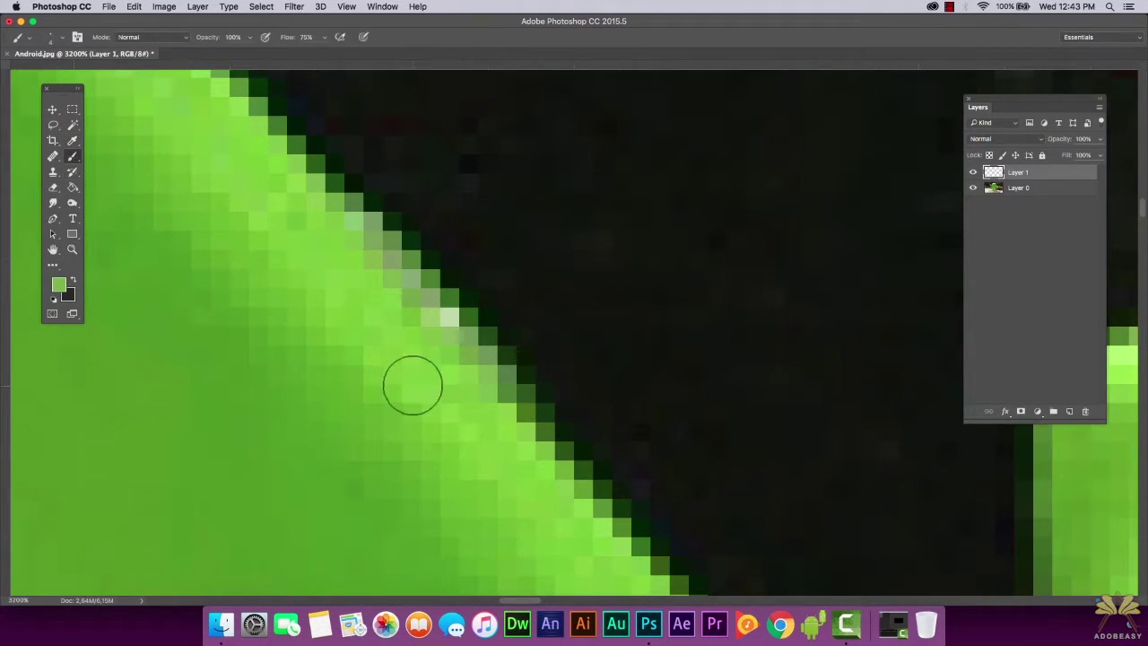
{"action": "left_click", "coordinate": [62, 39]}
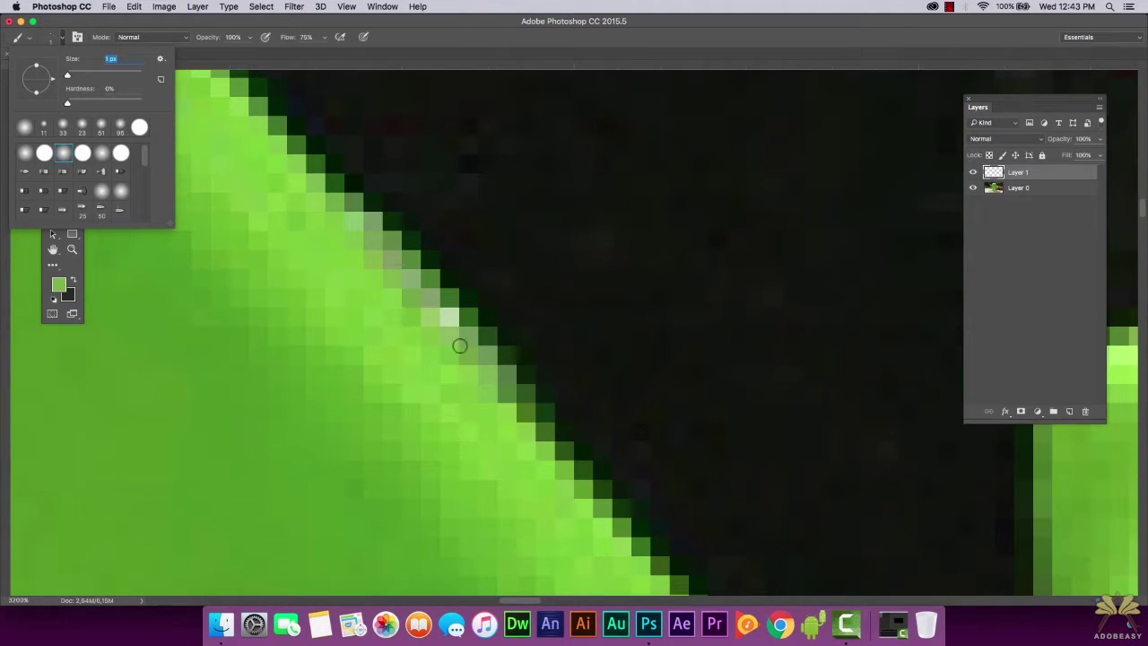
{"action": "left_click_drag", "start_coordinate": [406, 297], "coordinate": [447, 317]}
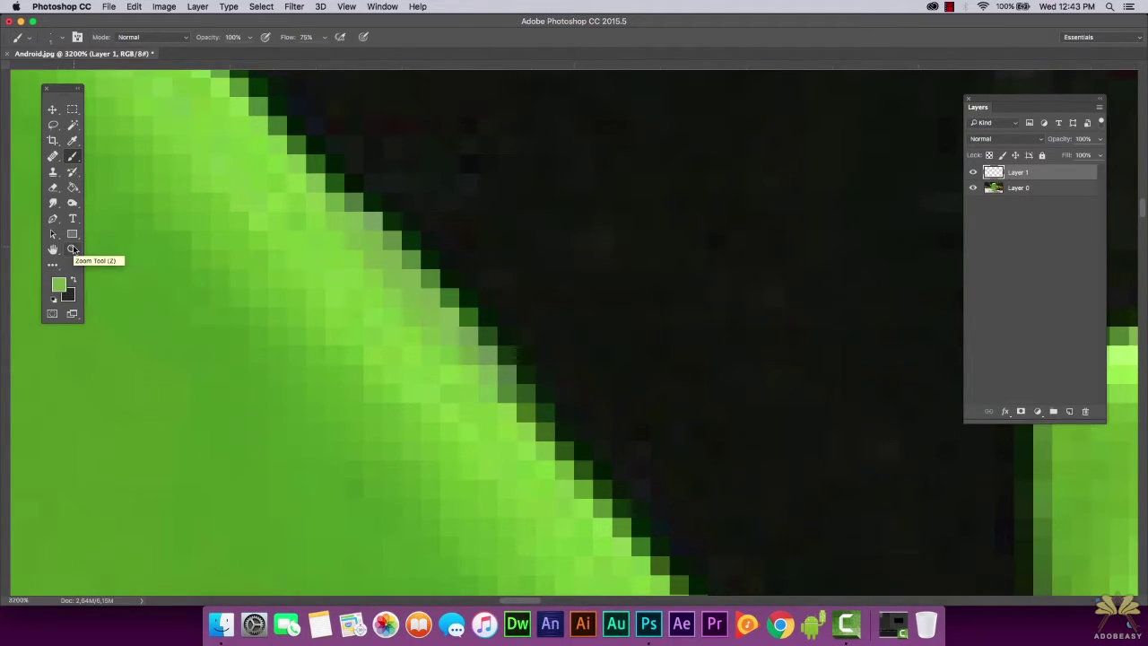
Review the retouched edge of the raised arm in the whole image at 100%
{"action": "left_click", "coordinate": [72, 248]}
{"action": "left_click", "coordinate": [401, 332], "text": "alt"}
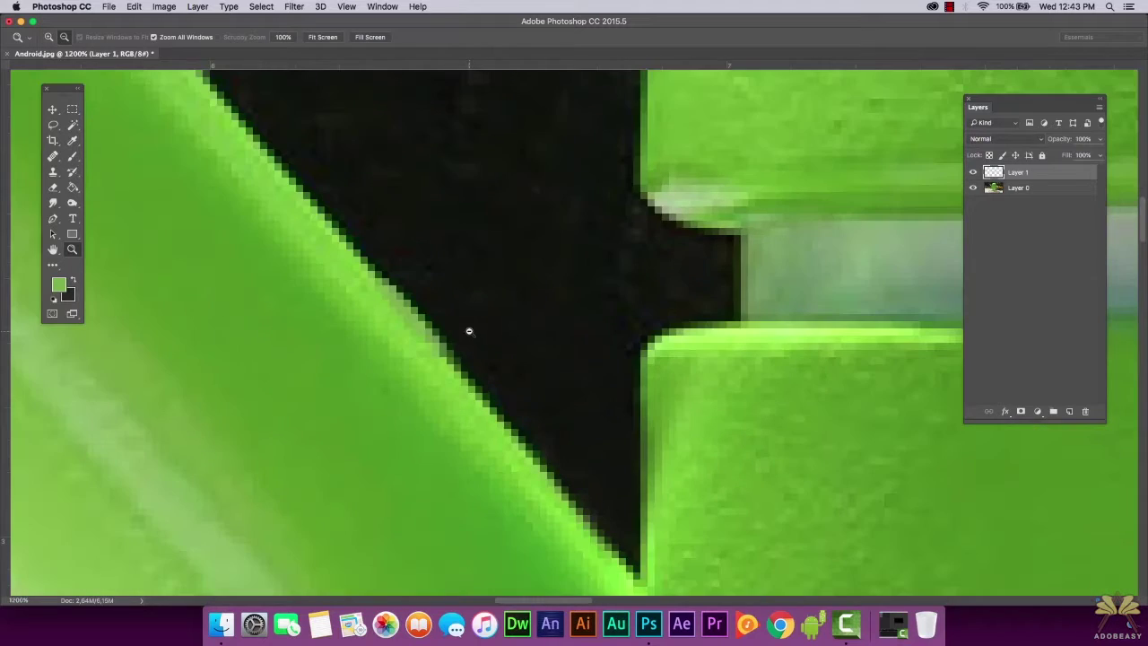
{"action": "left_click", "coordinate": [469, 333], "text": "alt"}
{"action": "left_click", "coordinate": [468, 332], "text": "alt"}
{"action": "left_click", "coordinate": [469, 331], "text": "alt"}
{"action": "left_click", "coordinate": [475, 331], "text": "alt"}
{"action": "left_click", "coordinate": [476, 326], "text": "alt"}
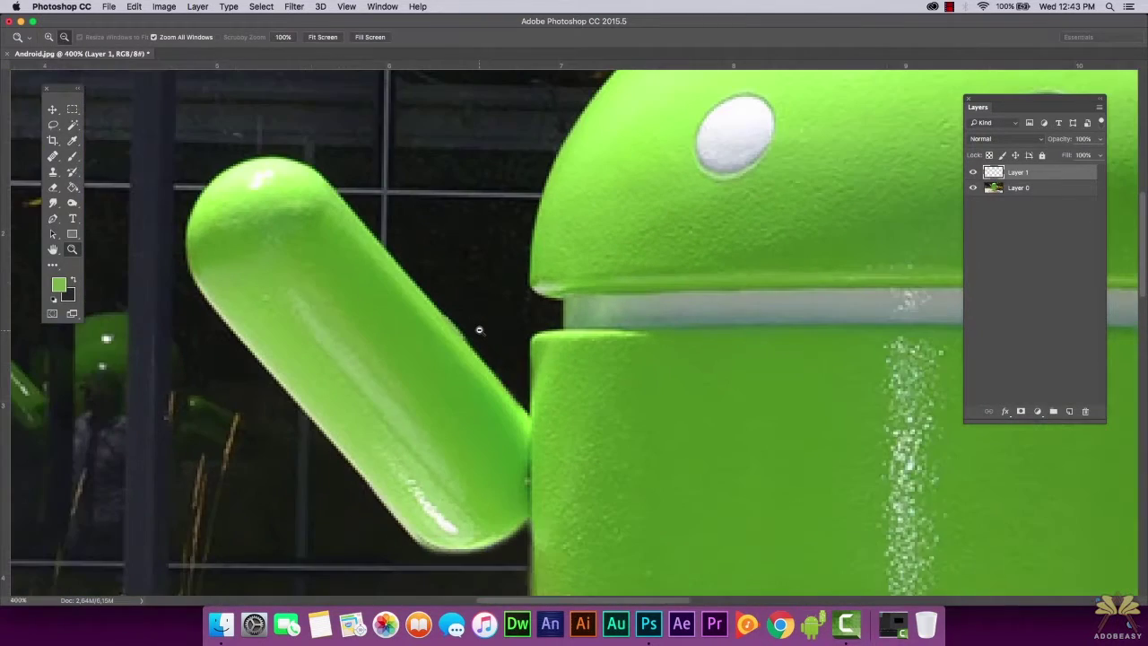
{"action": "left_click", "coordinate": [478, 324], "text": "alt"}
{"action": "left_click", "coordinate": [479, 324], "text": "alt"}
{"action": "left_click", "coordinate": [483, 325], "text": "alt"}
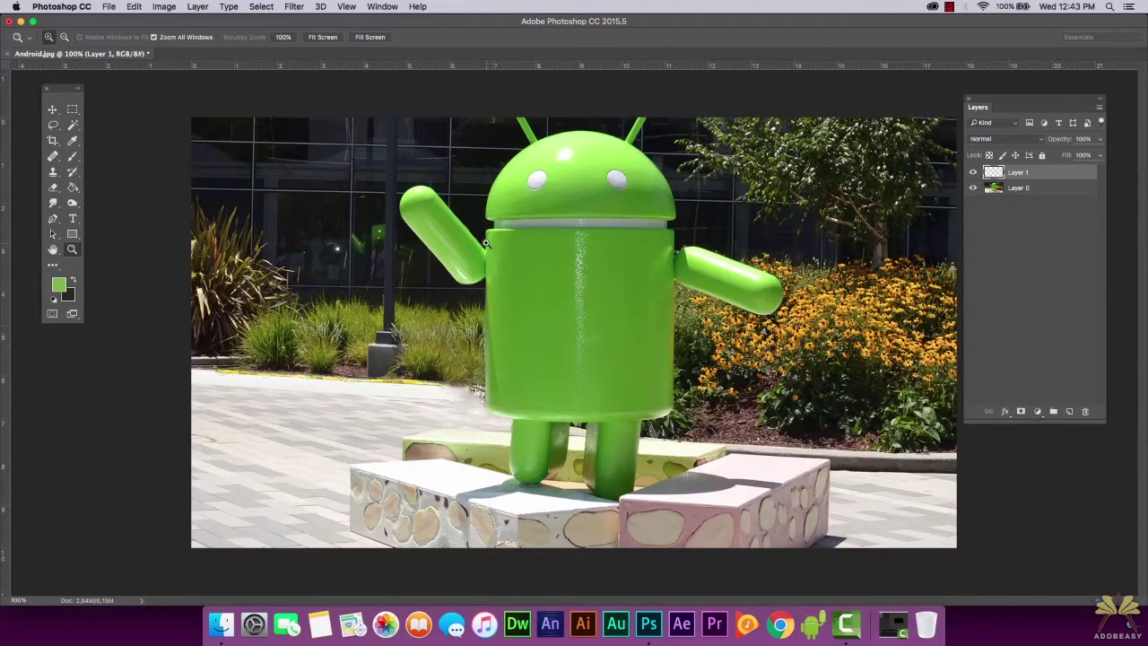
Sample a darker green from the raised arm's edge and paint it along the outer edge pixels with the Brush at 100% flow
{"action": "double_click", "coordinate": [482, 246]}
{"action": "left_click", "coordinate": [603, 369]}
{"action": "left_click", "coordinate": [566, 347]}
{"action": "left_click", "coordinate": [559, 333]}
{"action": "left_click", "coordinate": [558, 331]}
{"action": "left_click", "coordinate": [556, 329]}
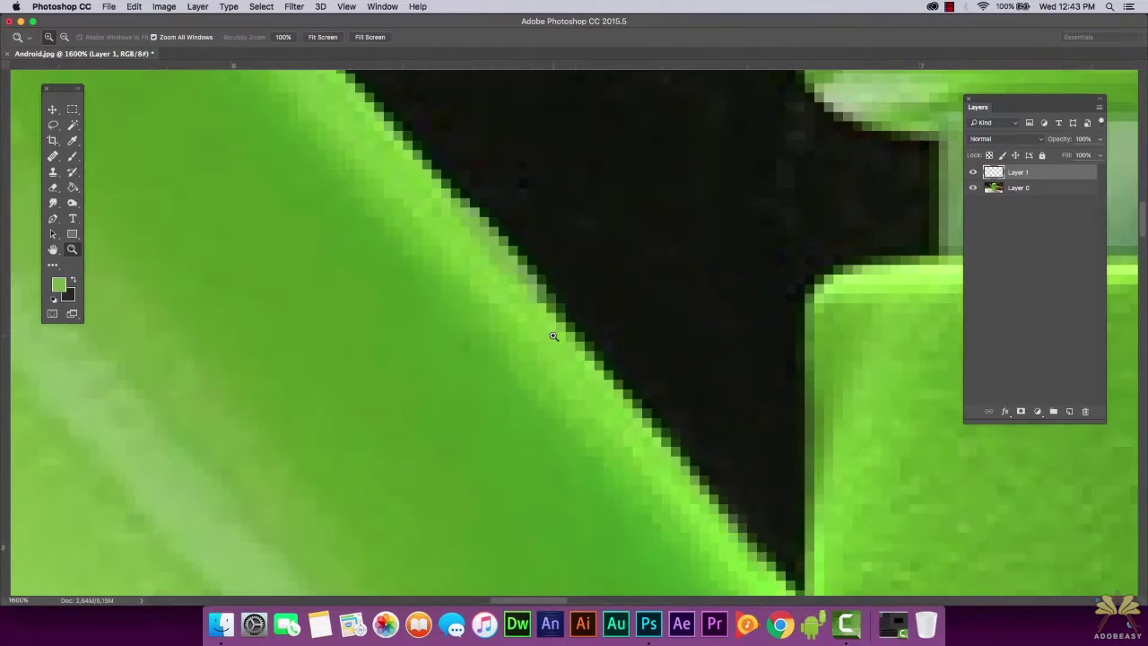
{"action": "left_click", "coordinate": [550, 342]}
{"action": "left_click", "coordinate": [551, 342]}
{"action": "key", "text": "i"}
{"action": "scroll", "coordinate": [316, 177], "scroll_direction": "up", "scroll_amount": 1}
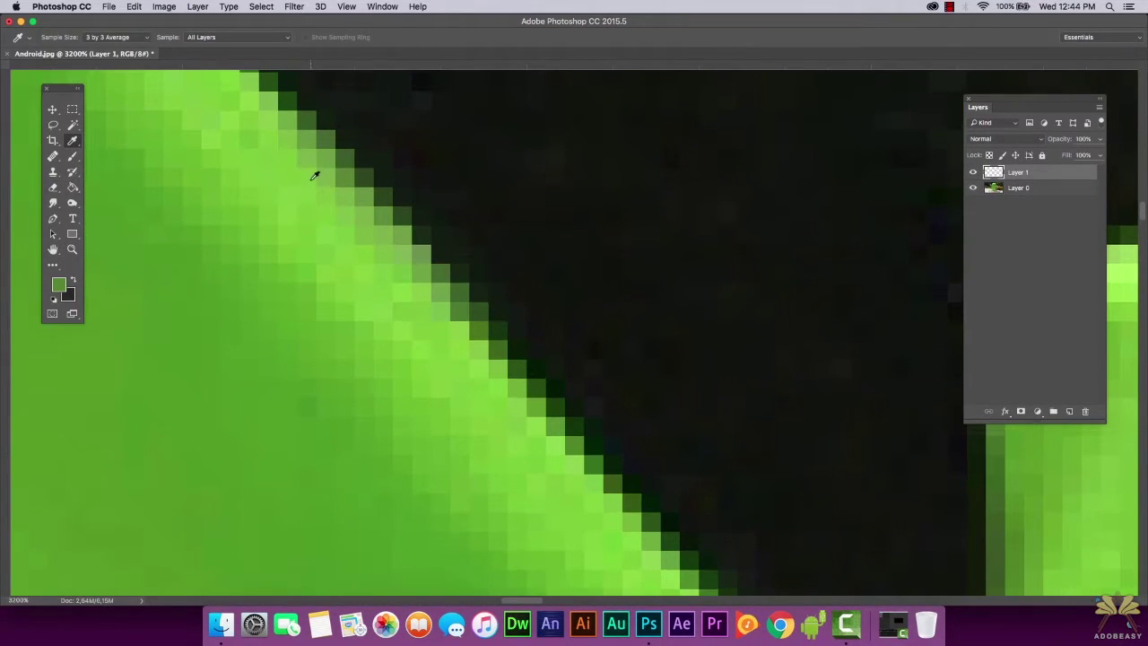
{"action": "left_click", "coordinate": [72, 157]}
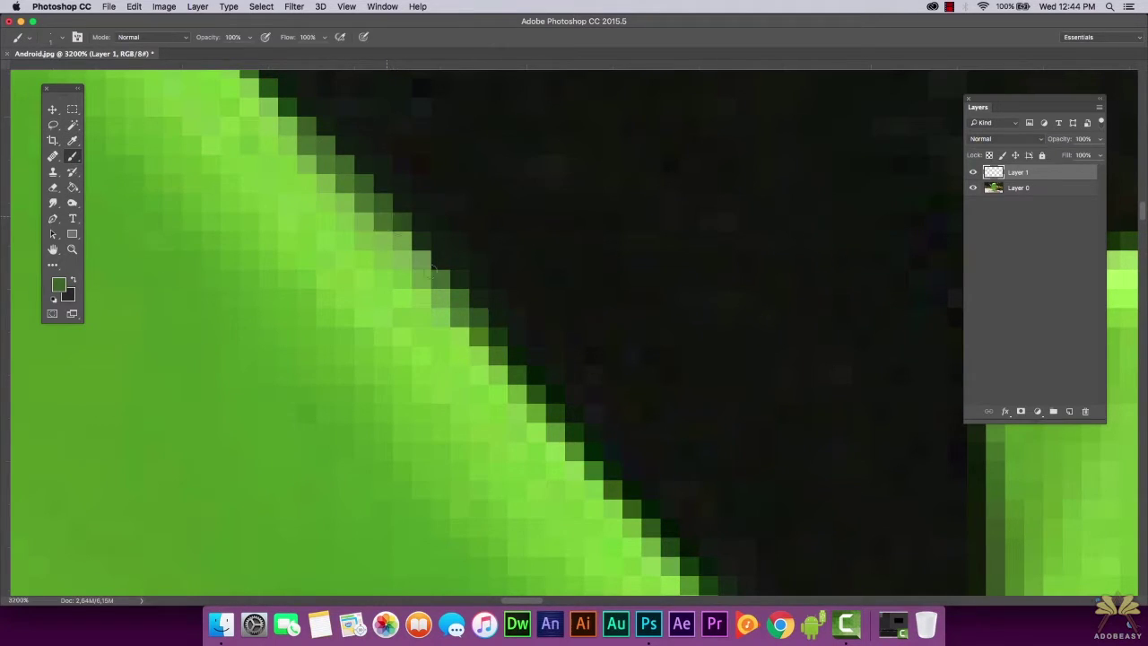
{"action": "scroll", "coordinate": [467, 269], "scroll_direction": "down", "scroll_amount": 3}
{"action": "left_click_drag", "start_coordinate": [482, 282], "coordinate": [542, 363]}
Check how the darkened arm edge blends in with the whole statue at 100% magnification
{"action": "left_click", "coordinate": [77, 249]}
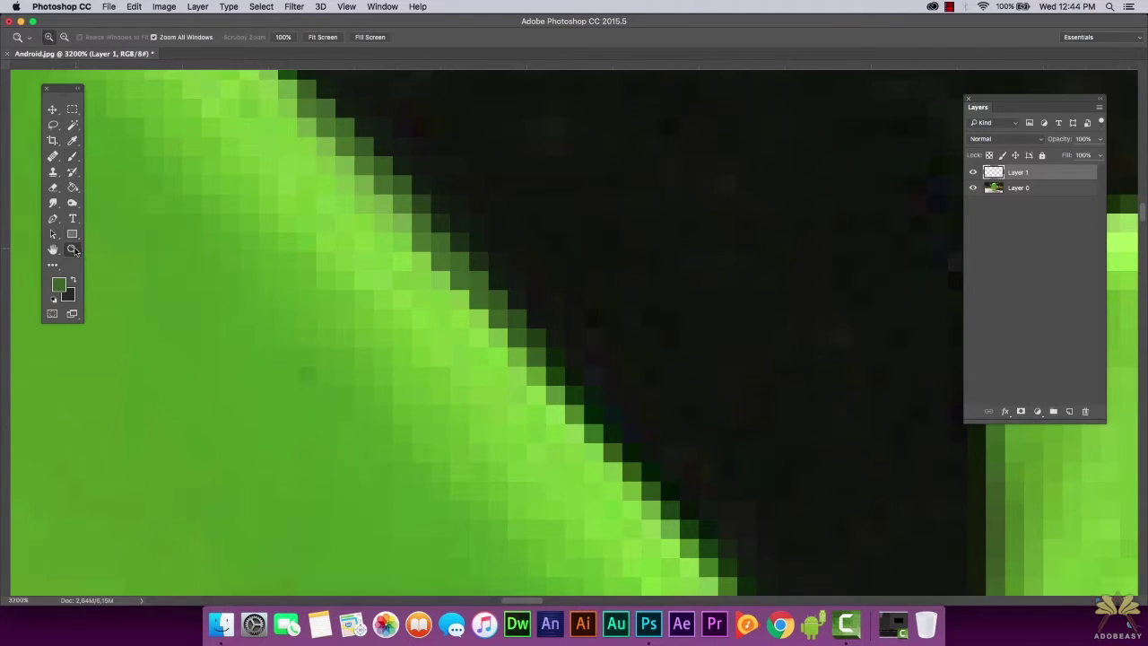
{"action": "left_click", "coordinate": [676, 280], "text": "alt"}
{"action": "left_click", "coordinate": [592, 284], "text": "alt"}
{"action": "left_click", "coordinate": [579, 287], "text": "alt"}
{"action": "left_click", "coordinate": [588, 289], "text": "alt"}
{"action": "left_click", "coordinate": [607, 294], "text": "alt"}
{"action": "left_click_drag", "start_coordinate": [606, 293], "coordinate": [615, 304]}
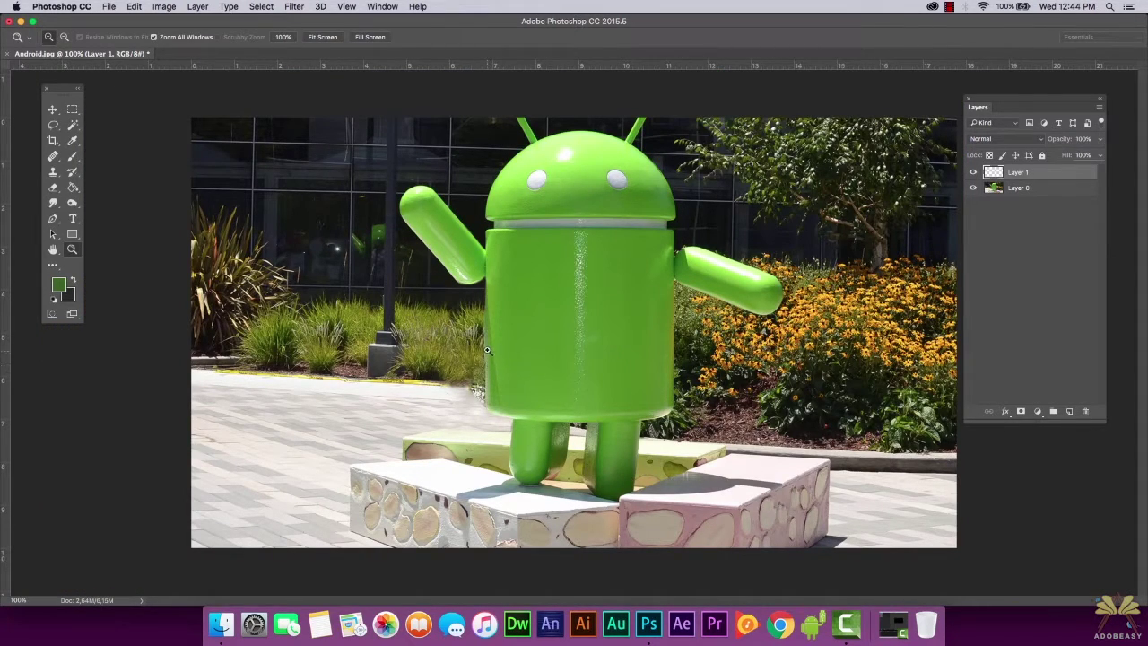
Clone grass from the photo layer onto a new top layer beside the statue's body, using a 51 px Clone Stamp
{"action": "left_click_drag", "start_coordinate": [446, 405], "coordinate": [531, 332]}
{"action": "scroll", "coordinate": [531, 333], "scroll_direction": "up", "scroll_amount": 5}
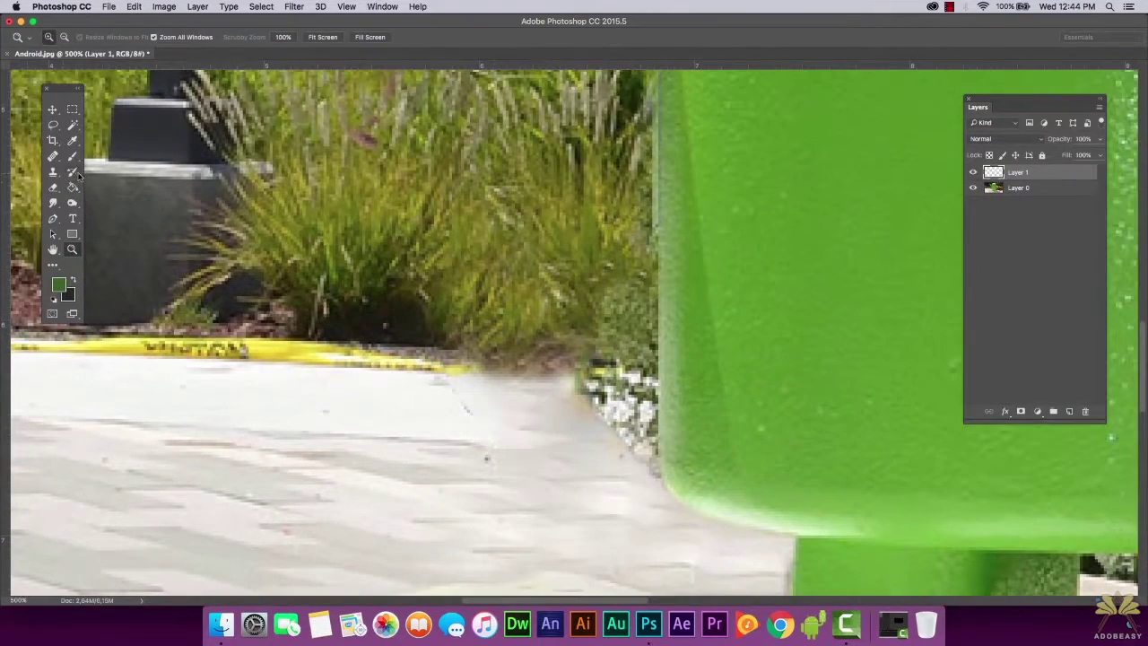
{"action": "key", "text": "s"}
{"action": "left_click", "coordinate": [1041, 191]}
{"action": "left_click", "coordinate": [62, 38]}
{"action": "left_click", "coordinate": [1039, 173]}
{"action": "left_click", "coordinate": [1069, 412]}
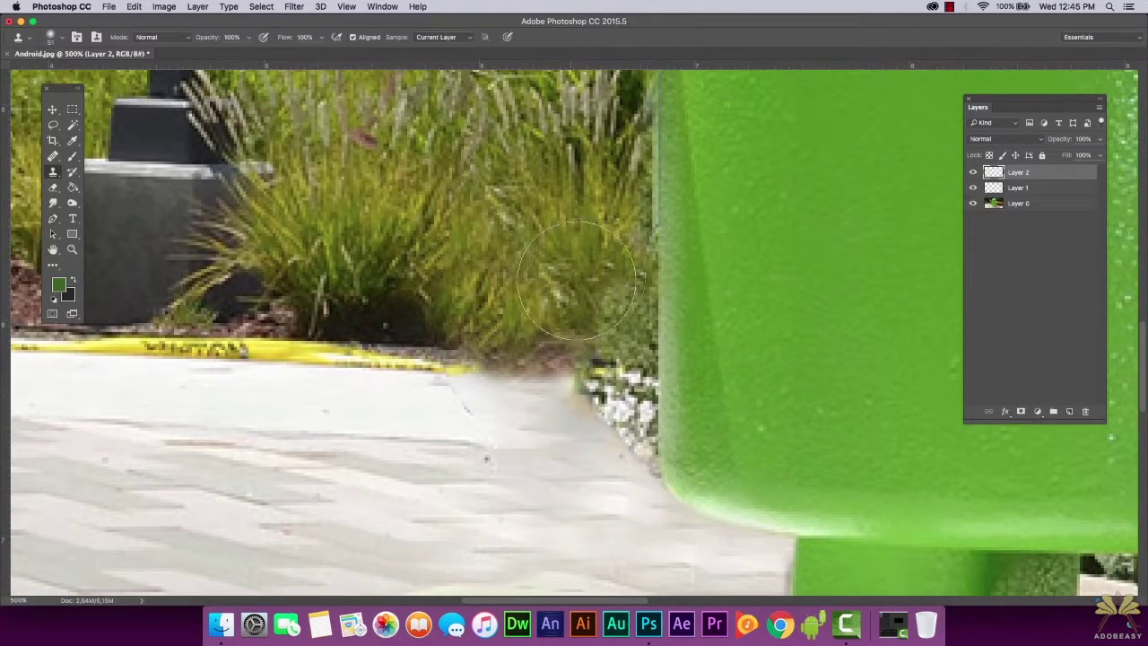
{"action": "left_click", "coordinate": [1030, 204]}
{"action": "left_click", "coordinate": [558, 290], "text": "alt"}
{"action": "left_click", "coordinate": [1028, 173]}
{"action": "left_click", "coordinate": [531, 335]}
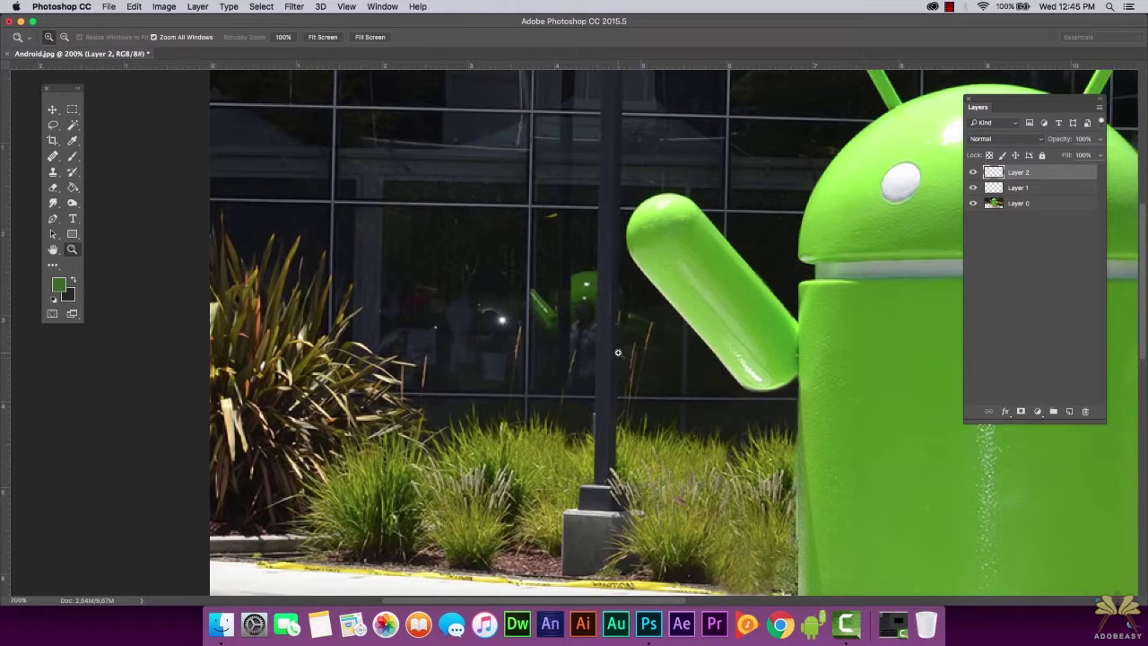
Examine the reflections of the statue and the person in the dark window beside the lamp post
{"action": "left_click", "coordinate": [595, 351]}
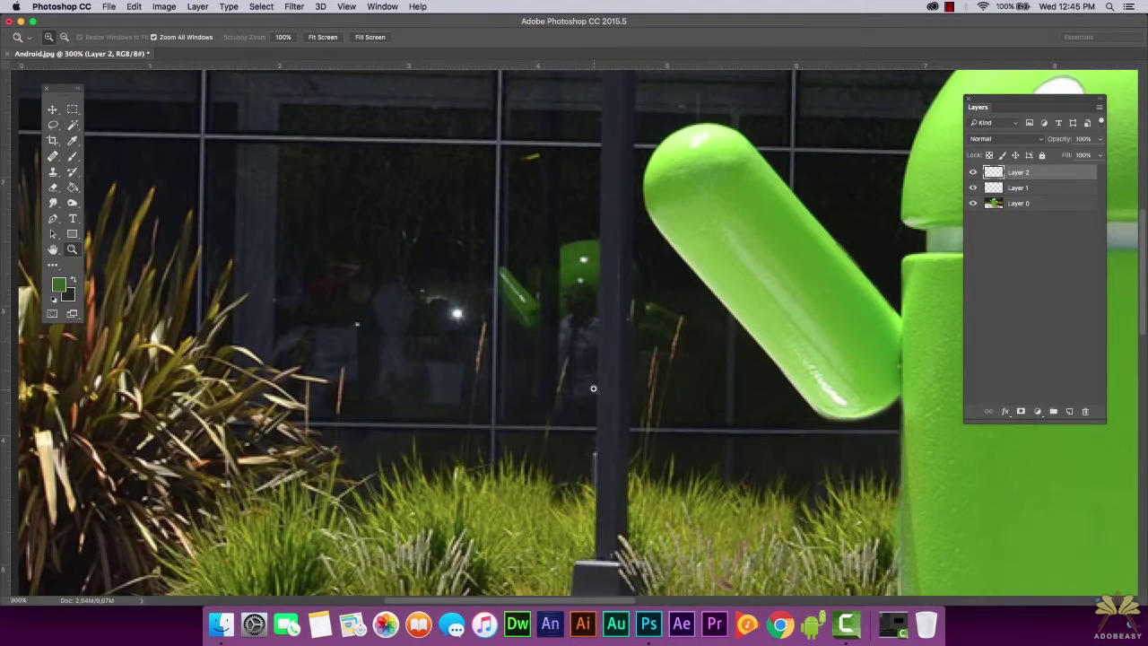
{"action": "left_click", "coordinate": [593, 388]}
{"action": "left_click", "coordinate": [590, 387]}
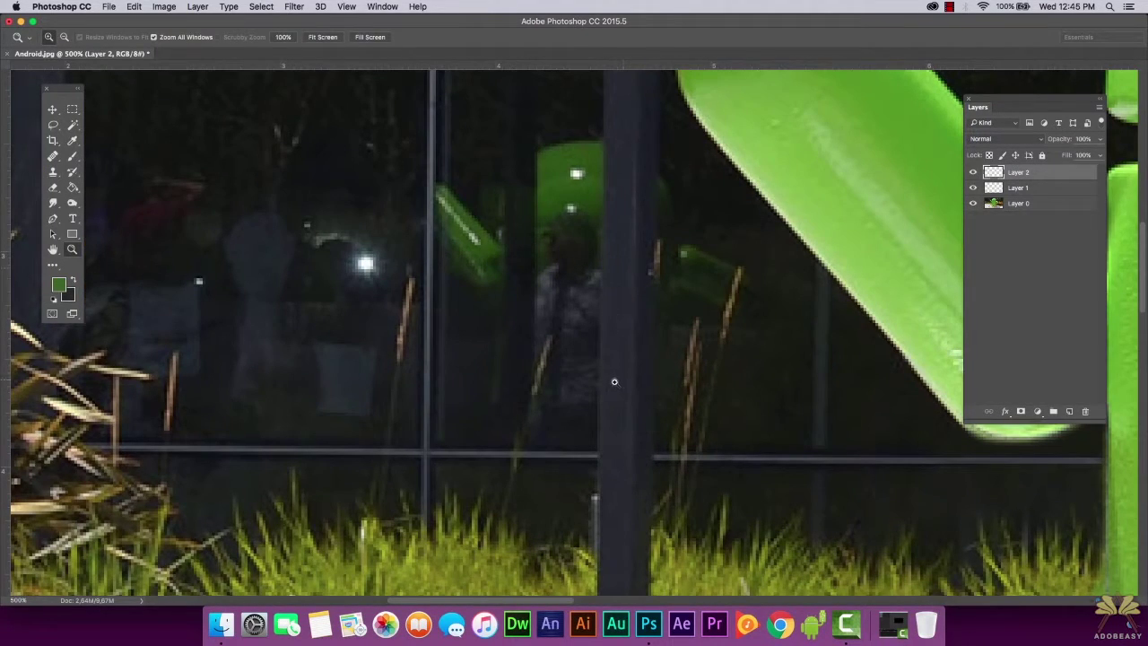
{"action": "left_click", "coordinate": [641, 365], "text": "alt"}
{"action": "left_click", "coordinate": [639, 364], "text": "alt"}
{"action": "left_click", "coordinate": [613, 362], "text": "alt"}
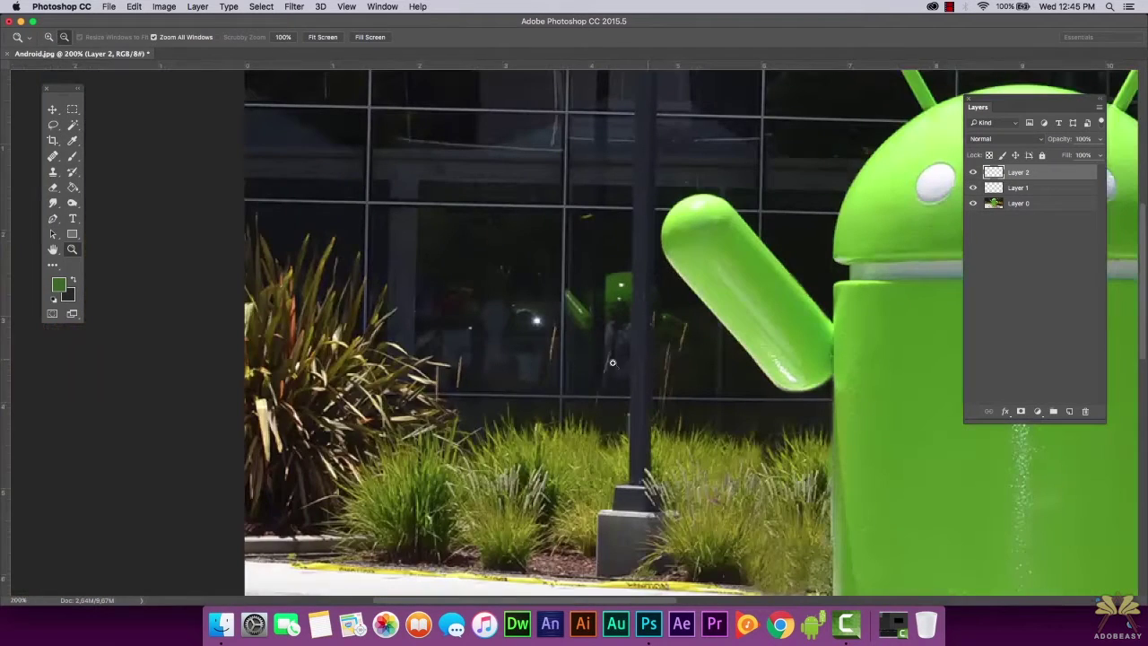
{"action": "left_click", "coordinate": [627, 342], "text": "alt"}
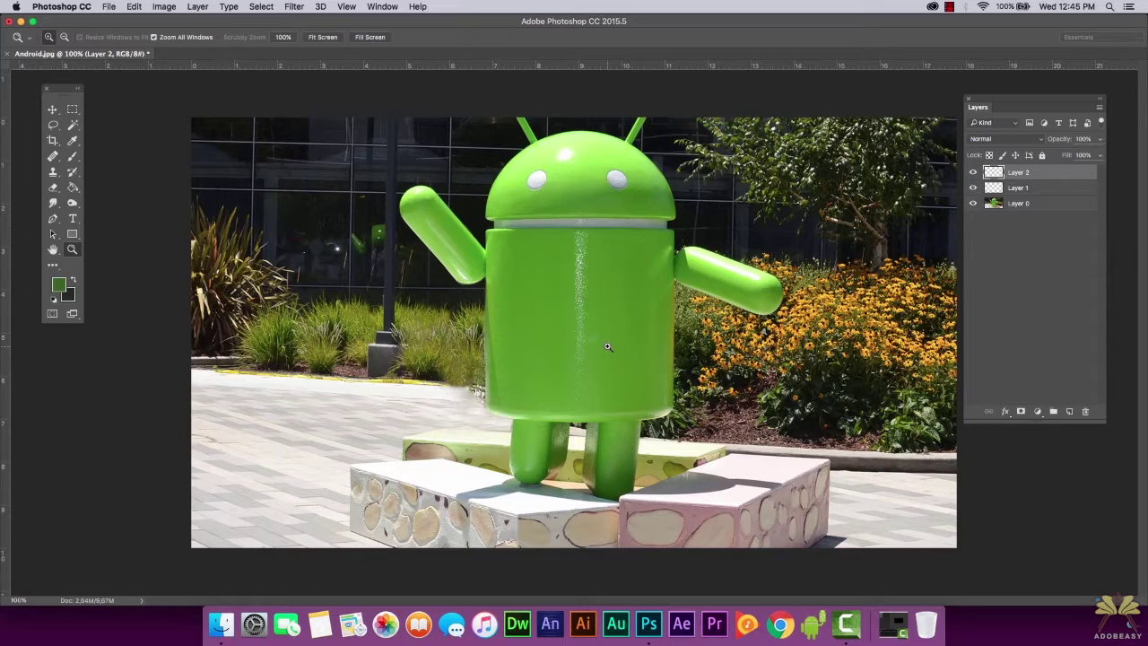
{"action": "left_click", "coordinate": [380, 266]}
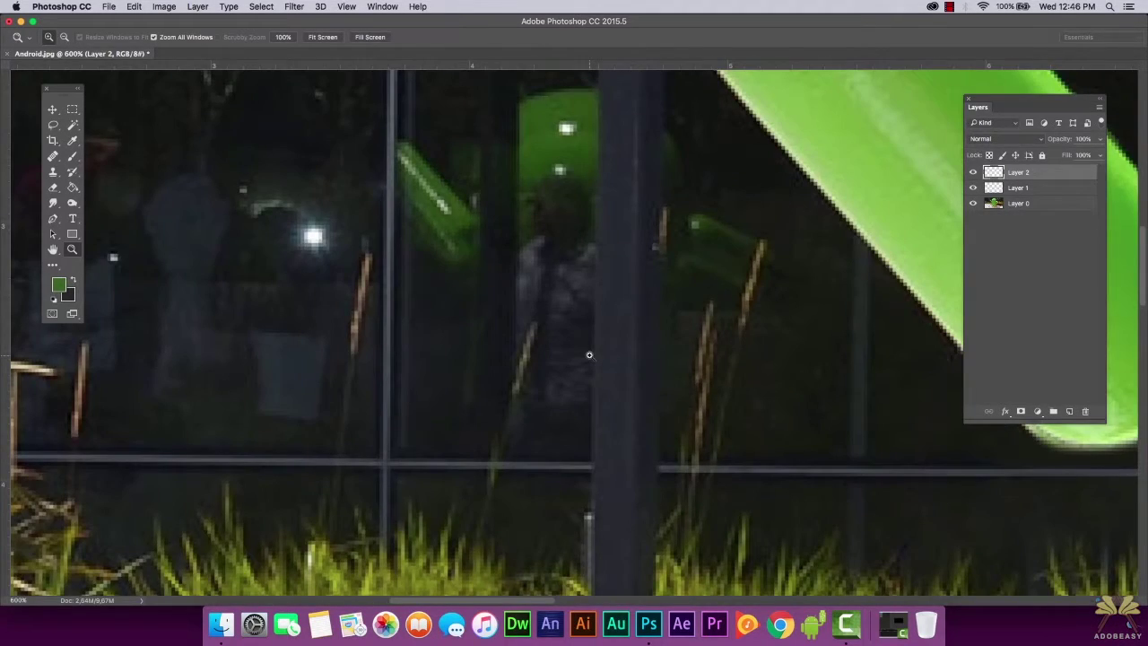
{"action": "scroll", "coordinate": [679, 479], "scroll_direction": "up", "scroll_amount": 5}
{"action": "scroll", "coordinate": [679, 480], "scroll_direction": "up", "scroll_amount": 4}
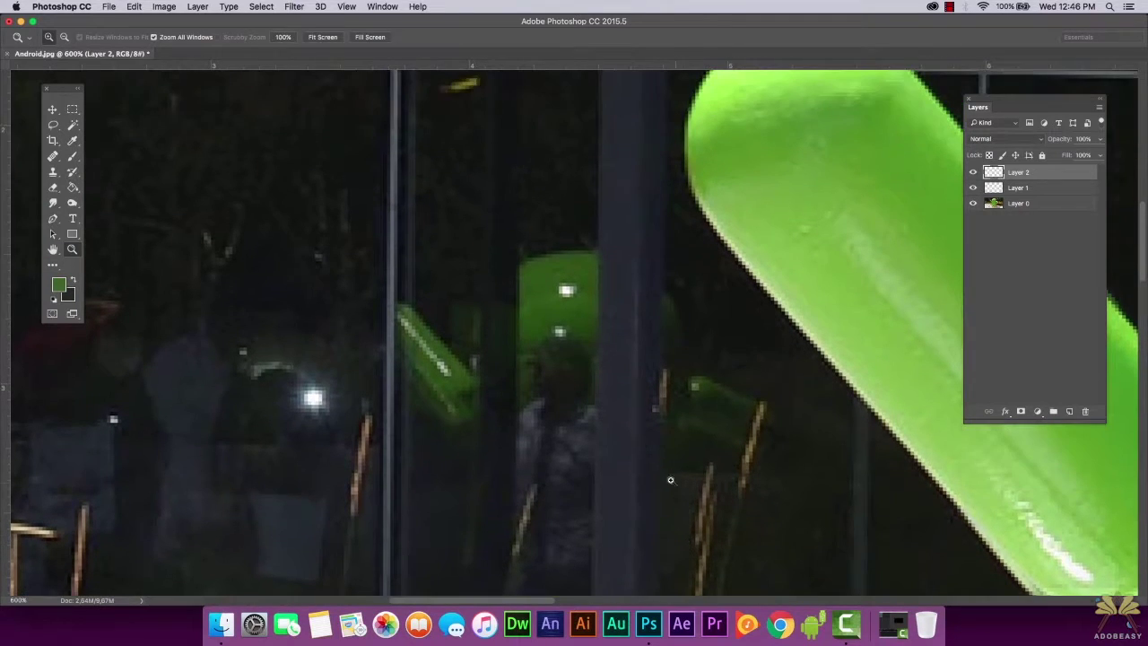
{"action": "left_click", "coordinate": [583, 403]}
{"action": "scroll", "coordinate": [567, 458], "scroll_direction": "down", "scroll_amount": 7}
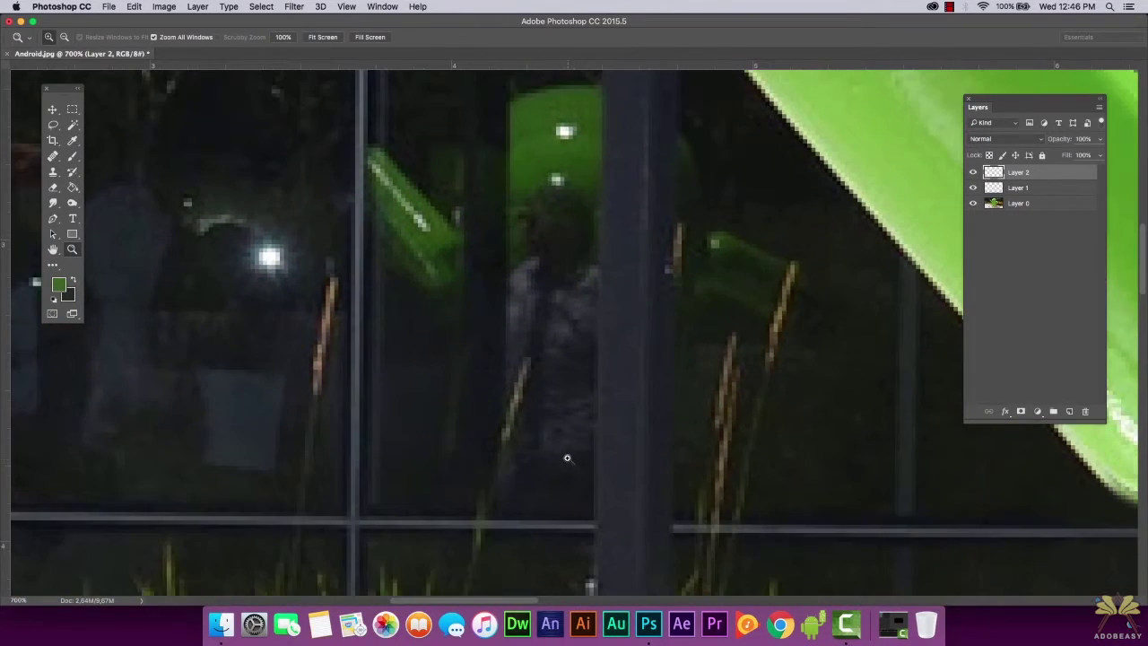
{"action": "scroll", "coordinate": [619, 430], "scroll_direction": "down", "scroll_amount": 1}
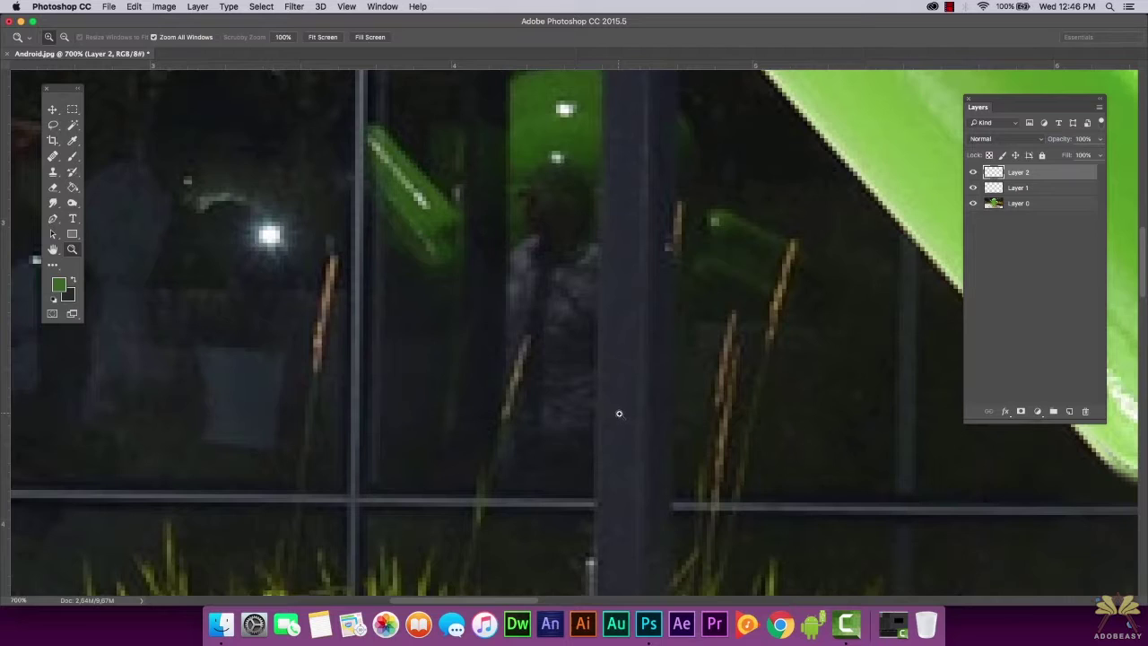
{"action": "scroll", "coordinate": [619, 414], "scroll_direction": "up", "scroll_amount": 2}
Clone green from the statue's reflection on Layer 0 over the person's reflection onto a new layer, using a 15 px Clone Stamp
{"action": "key", "text": "s"}
{"action": "left_click", "coordinate": [52, 36]}
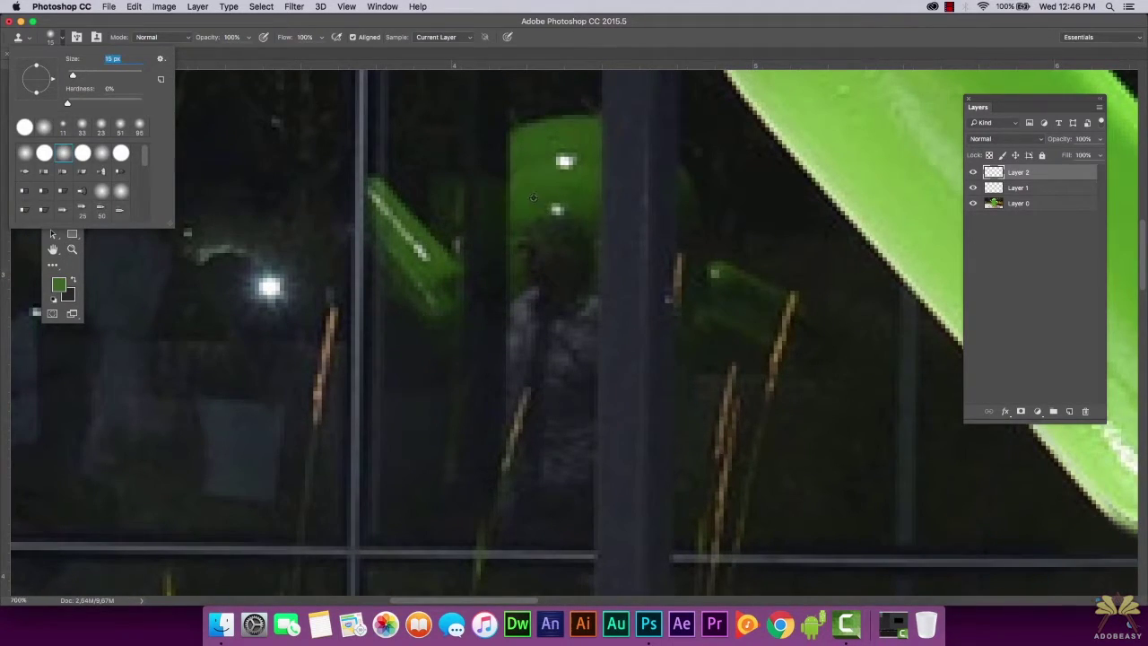
{"action": "left_click", "coordinate": [525, 200], "text": "alt"}
{"action": "left_click", "coordinate": [1037, 204]}
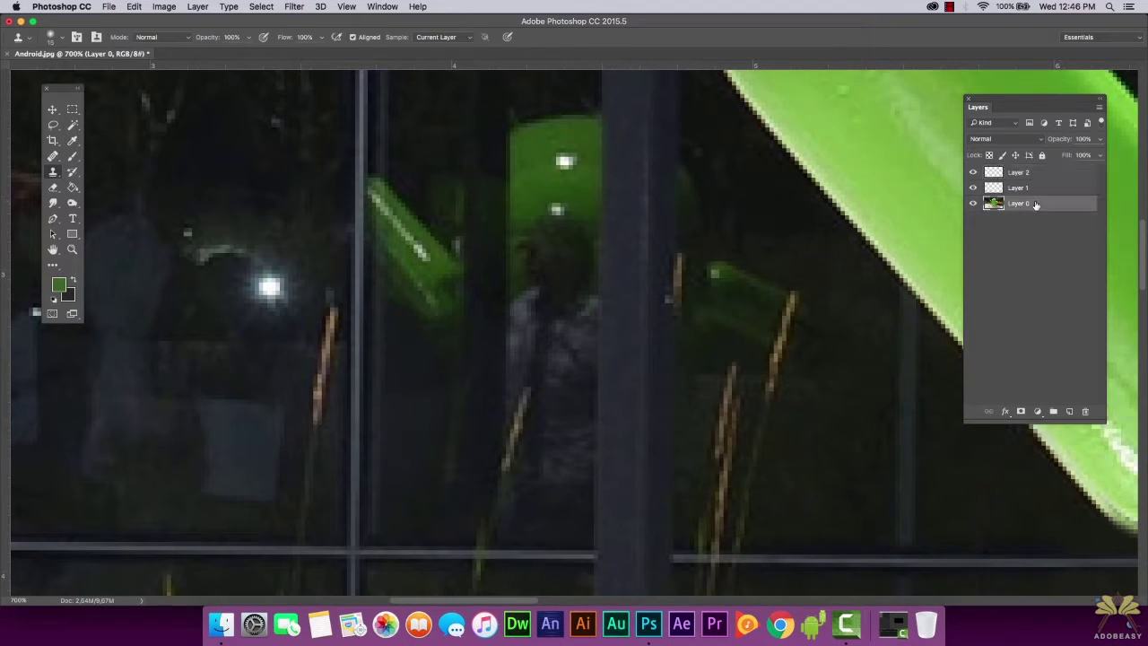
{"action": "left_click", "coordinate": [527, 194], "text": "alt"}
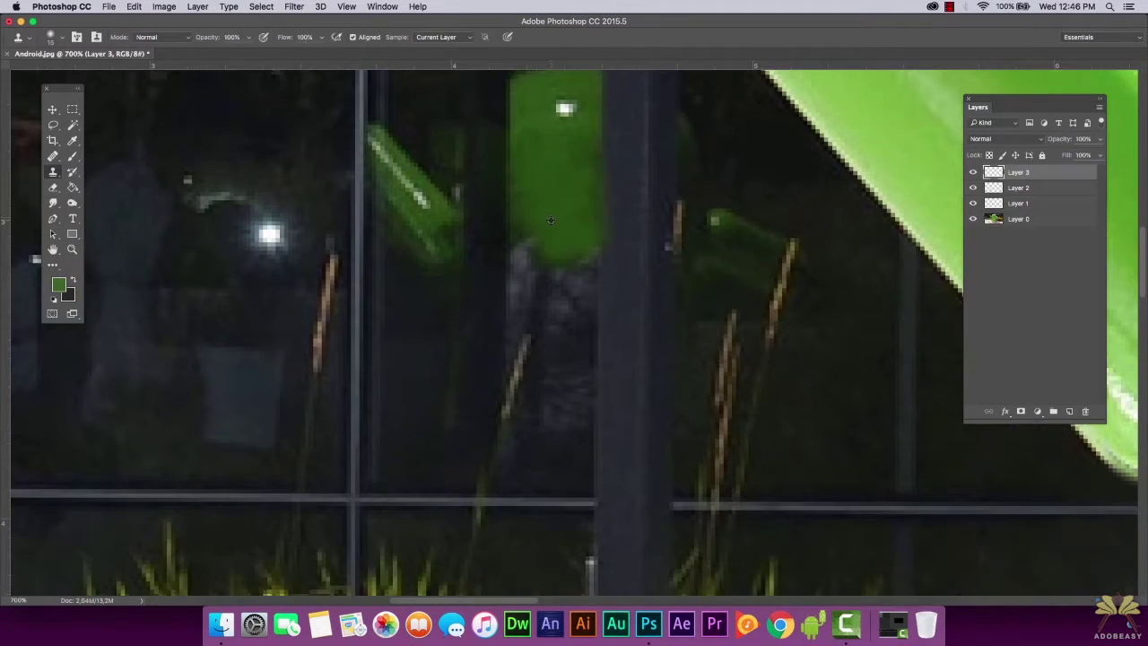
{"action": "left_click", "coordinate": [535, 240]}
{"action": "scroll", "coordinate": [529, 229], "scroll_direction": "up", "scroll_amount": 1}
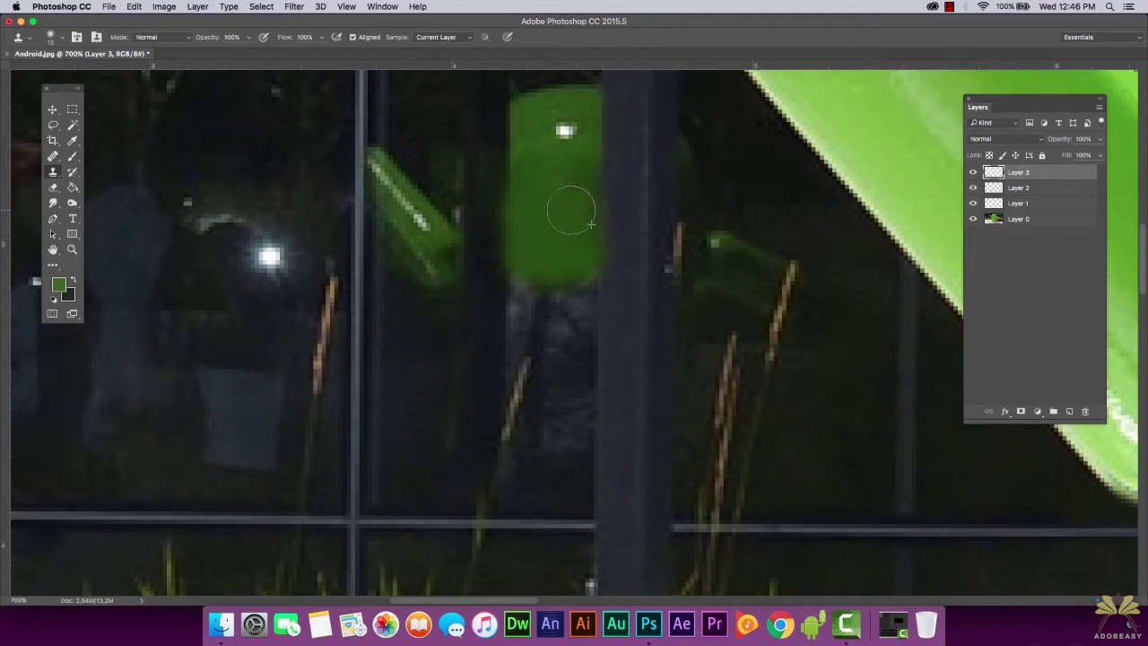
{"action": "scroll", "coordinate": [564, 258], "scroll_direction": "down", "scroll_amount": 1}
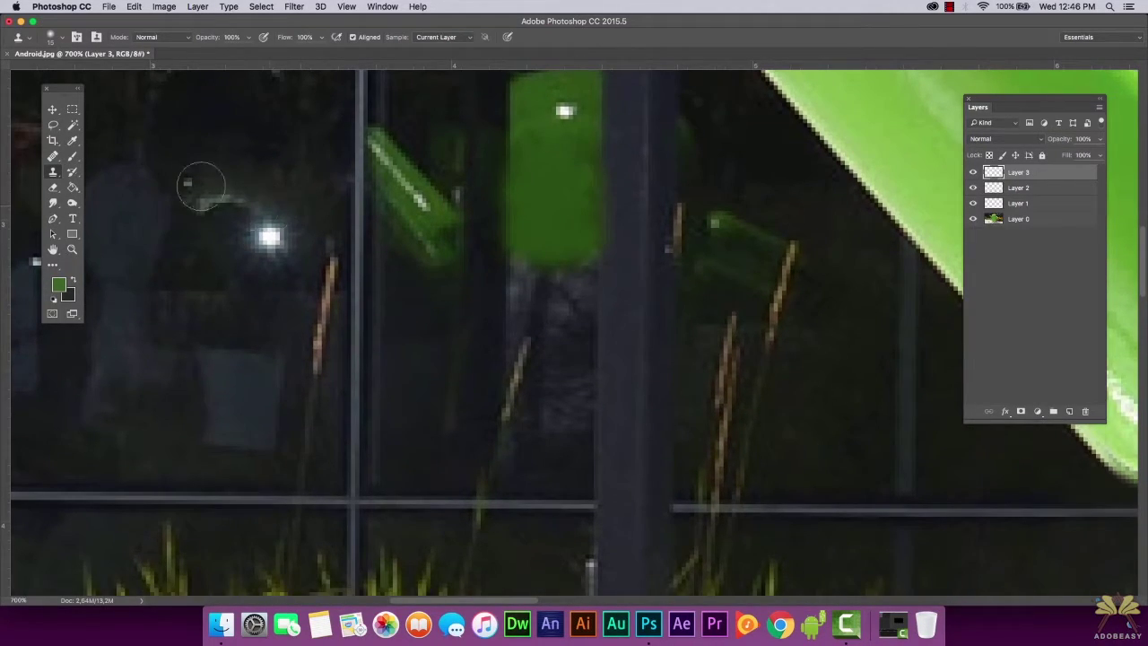
Duplicate the green patch slightly downward, merge it into Layer 3 and compare the image with and without that layer
{"action": "left_click", "coordinate": [53, 110]}
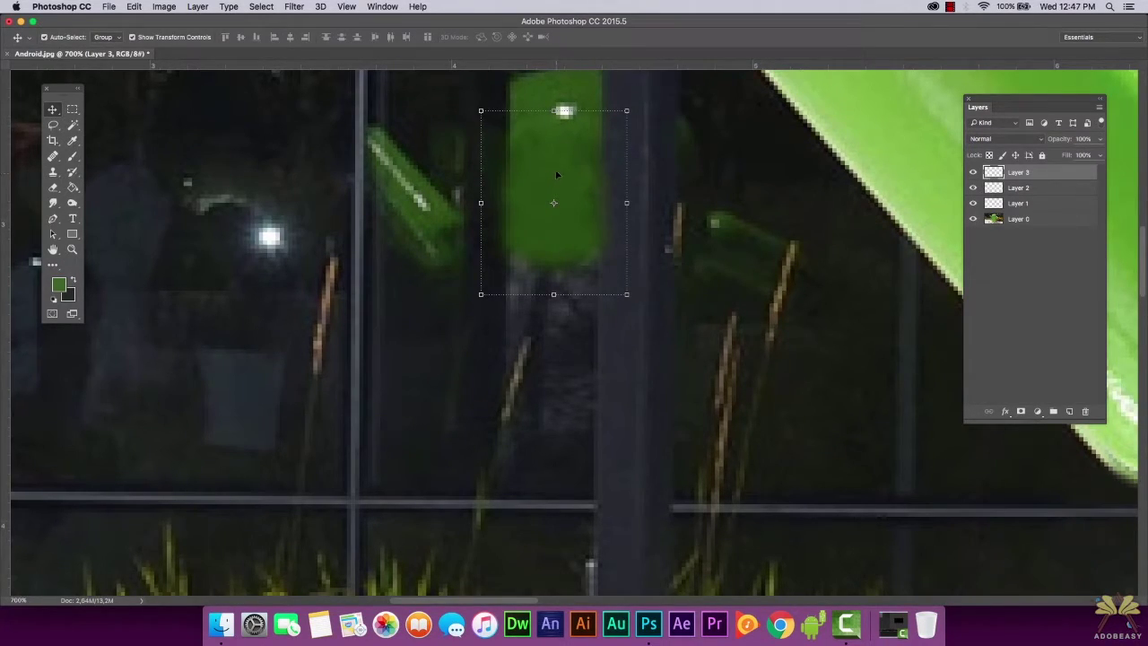
{"action": "left_click_drag", "start_coordinate": [556, 174], "coordinate": [563, 237]}
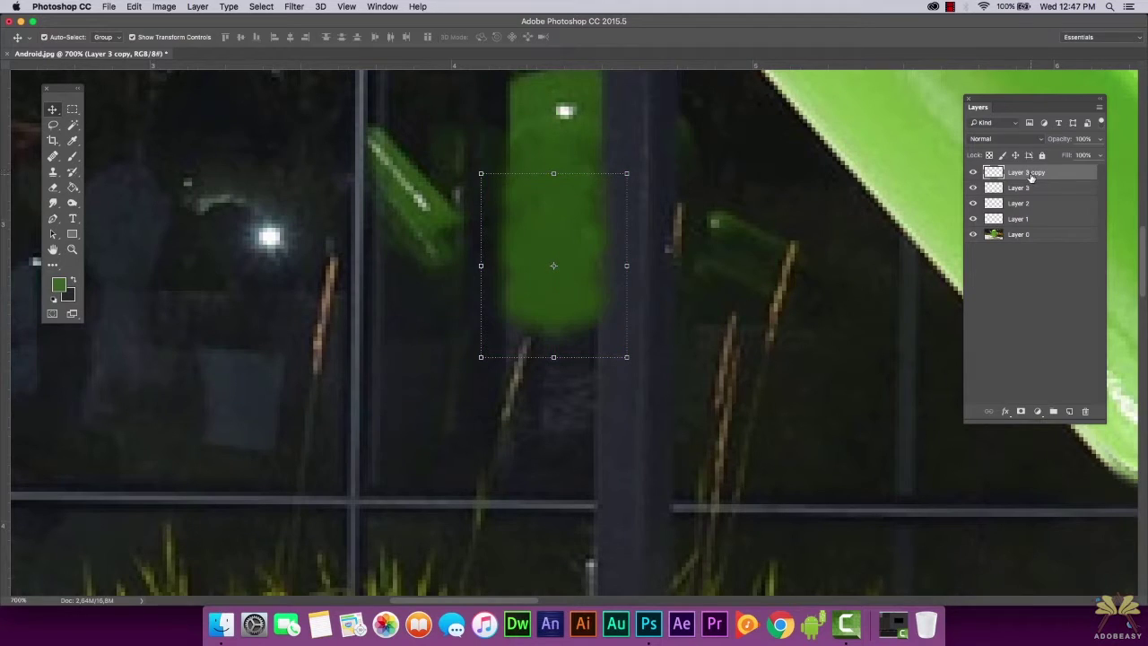
{"action": "key", "text": "BackSpace"}
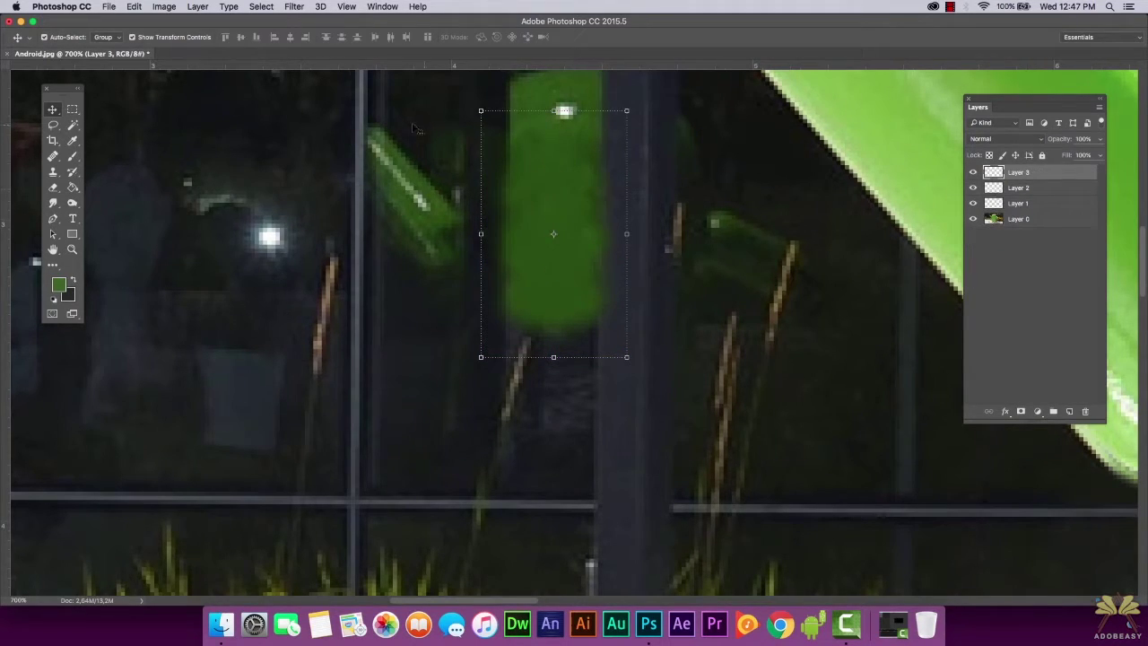
{"action": "left_click", "coordinate": [973, 172]}
{"action": "left_click", "coordinate": [973, 172]}
Extend the green patch down to the window frame with two more duplicates and merge them into Layer 3
{"action": "scroll", "coordinate": [587, 339], "scroll_direction": "down", "scroll_amount": 3}
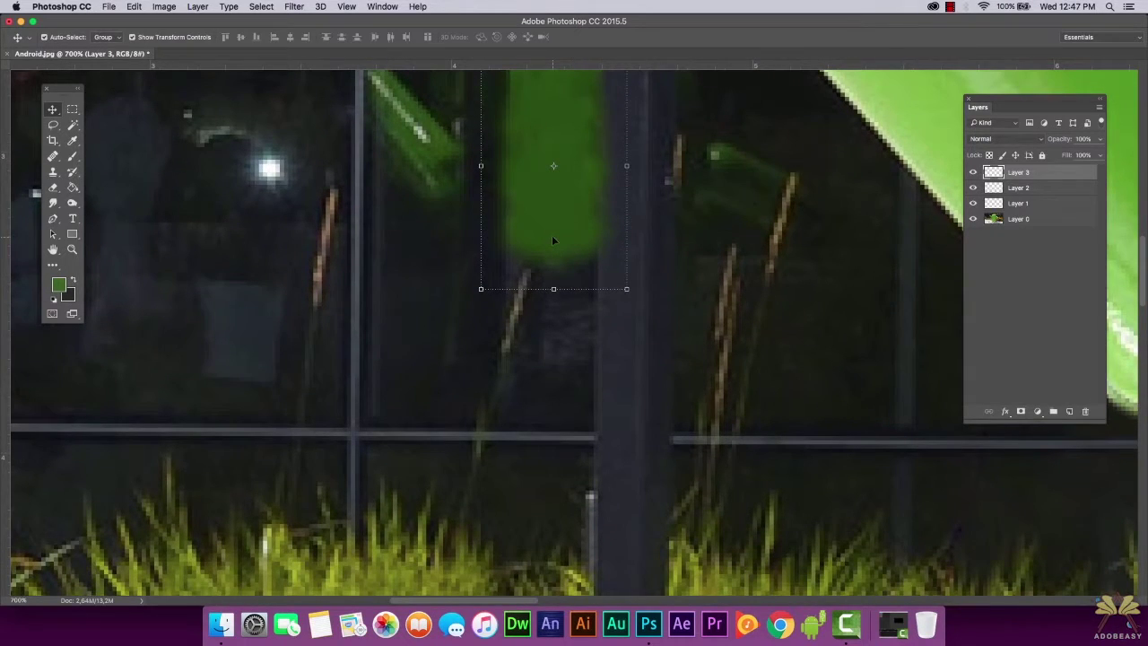
{"action": "left_click_drag", "start_coordinate": [559, 239], "coordinate": [557, 381]}
{"action": "scroll", "coordinate": [558, 375], "scroll_direction": "up", "scroll_amount": 2}
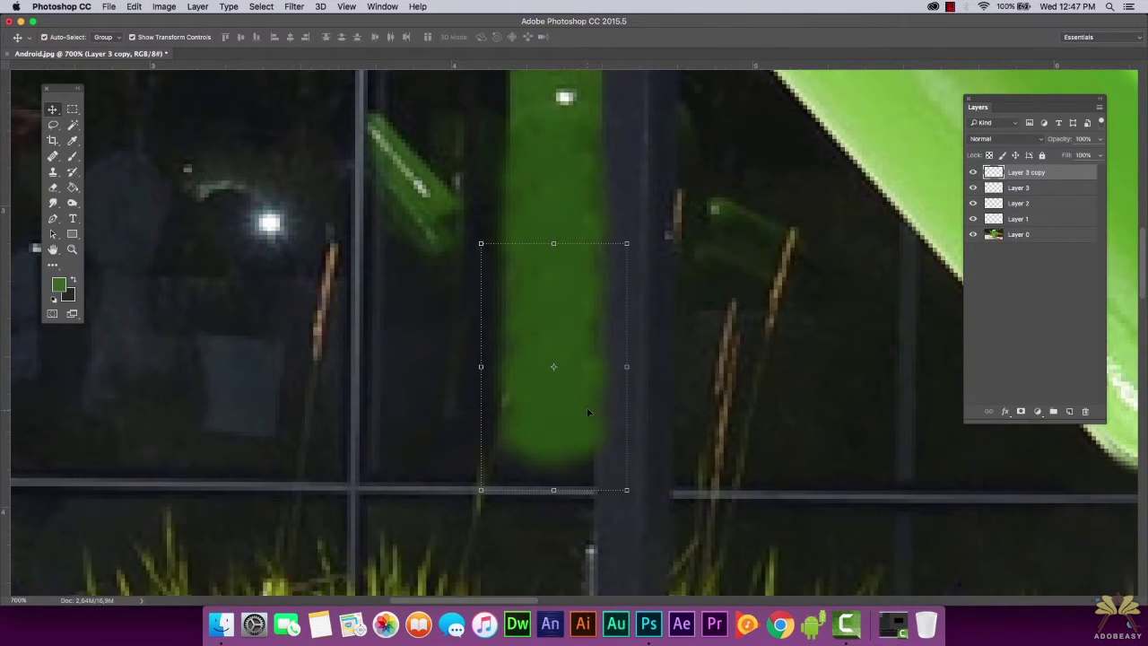
{"action": "left_click_drag", "start_coordinate": [563, 405], "coordinate": [568, 418]}
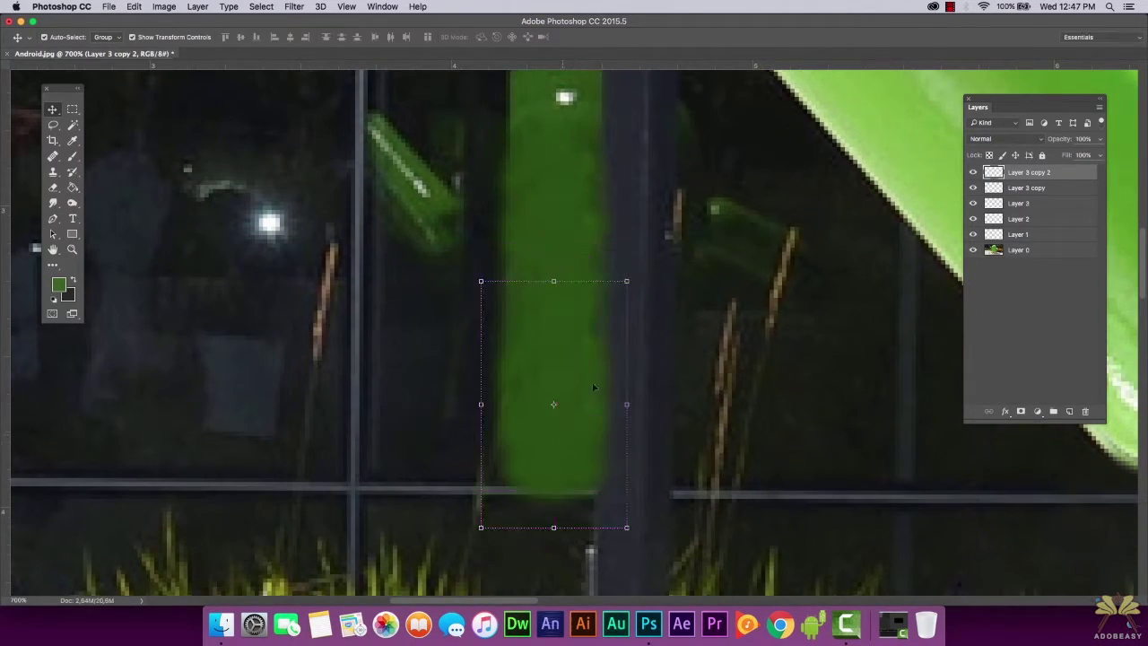
{"action": "key", "text": "super+alt+z"}
{"action": "key", "text": "super+alt+z"}
Trim the soft left and bottom edges of the green patch straight with rectangular selections
{"action": "key", "text": "m"}
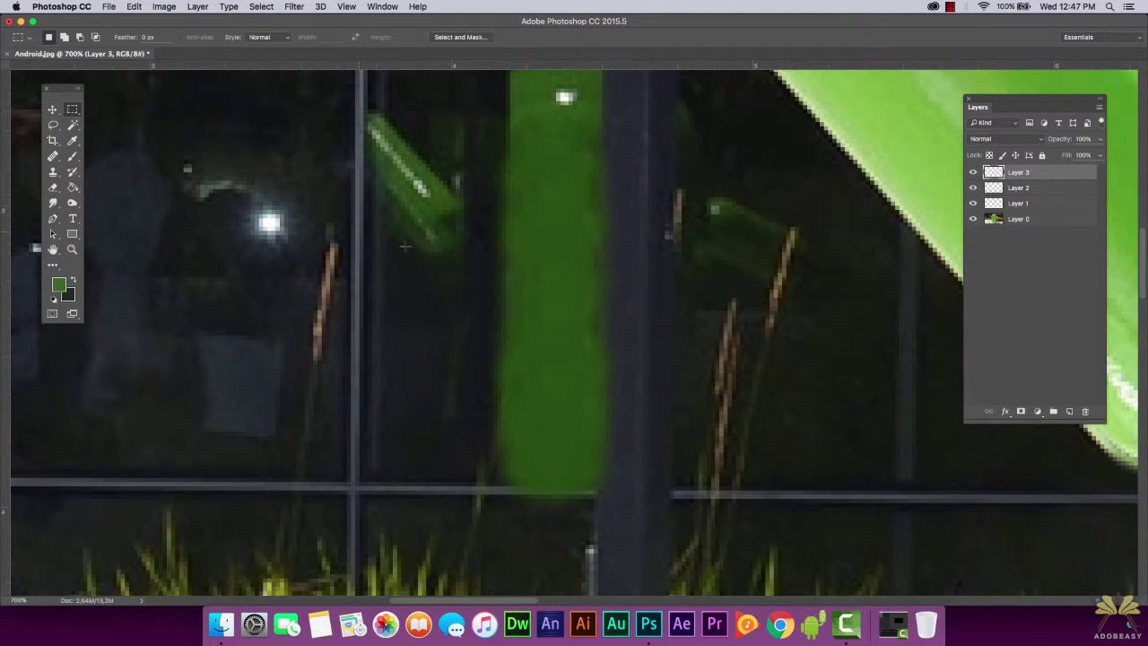
{"action": "left_click_drag", "start_coordinate": [468, 109], "coordinate": [504, 568]}
{"action": "left_click_drag", "start_coordinate": [464, 514], "coordinate": [647, 488]}
{"action": "key", "text": "Delete"}
{"action": "key", "text": "super+d"}
Delete the strips of the green patch that overlap the lamp post until its right edge is straight
{"action": "scroll", "coordinate": [662, 484], "scroll_direction": "up", "scroll_amount": 3}
{"action": "left_click_drag", "start_coordinate": [627, 168], "coordinate": [602, 564]}
{"action": "scroll", "coordinate": [616, 580], "scroll_direction": "up", "scroll_amount": 4}
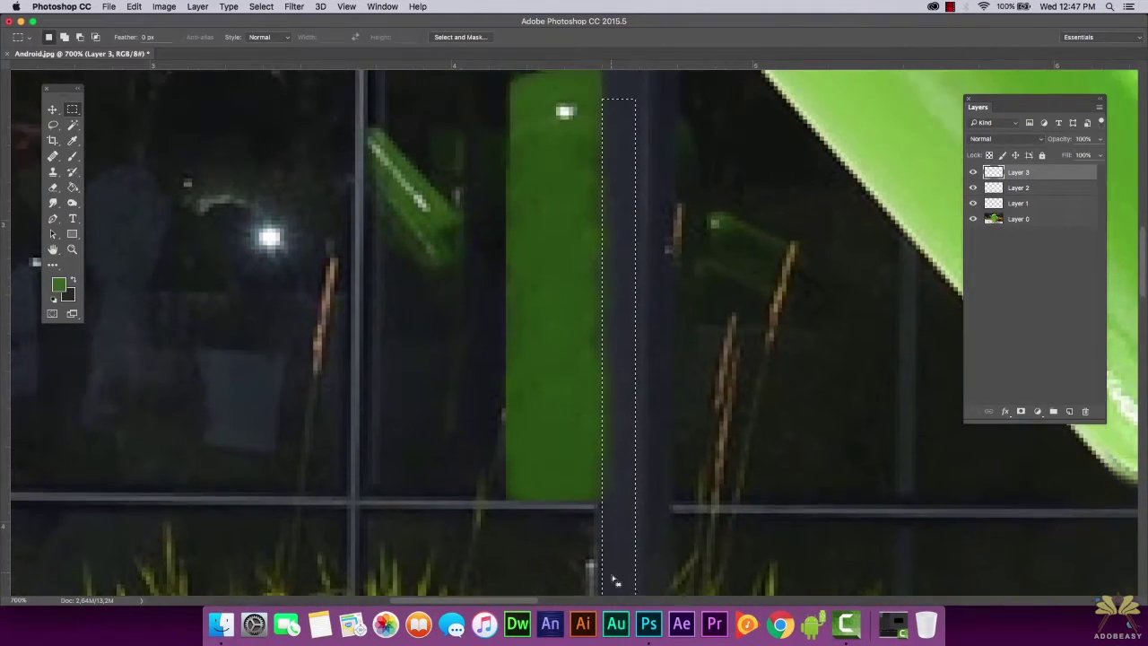
{"action": "key", "text": "Delete"}
{"action": "key", "text": "super+d"}
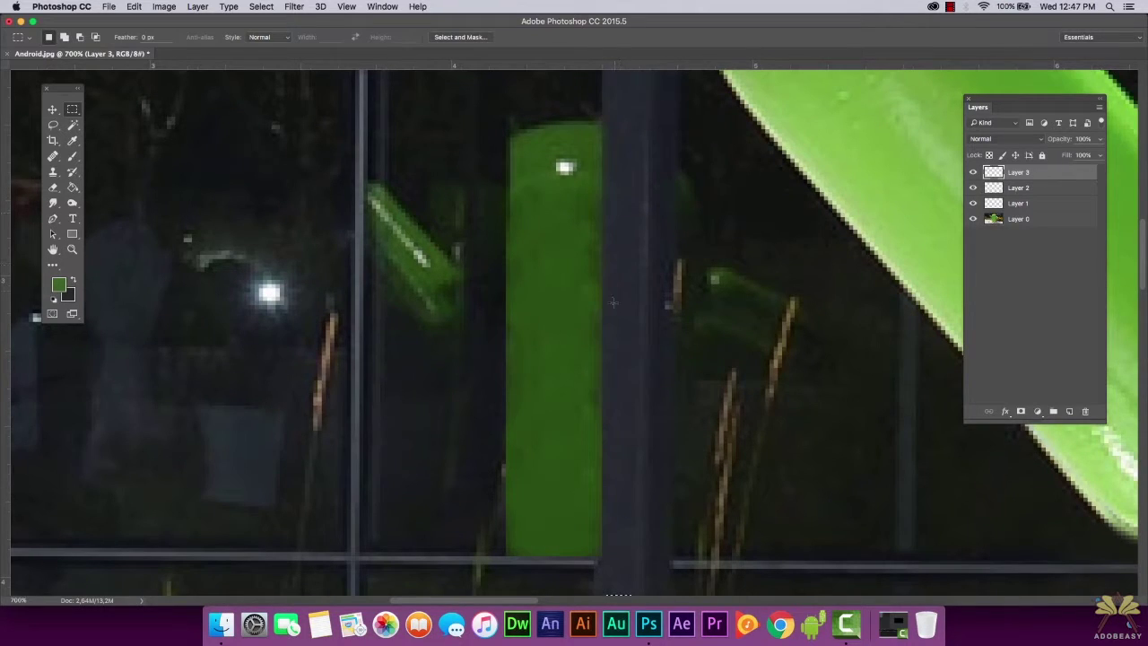
{"action": "left_click_drag", "start_coordinate": [643, 113], "coordinate": [604, 588]}
{"action": "key", "text": "Delete"}
{"action": "key", "text": "super+d"}
{"action": "left_click_drag", "start_coordinate": [630, 126], "coordinate": [598, 587]}
{"action": "key", "text": "Delete"}
{"action": "key", "text": "super+d"}
Set Layer 3's fill to 85% and check the green reflection within the whole photo at 100% magnification
{"action": "left_click", "coordinate": [1099, 157]}
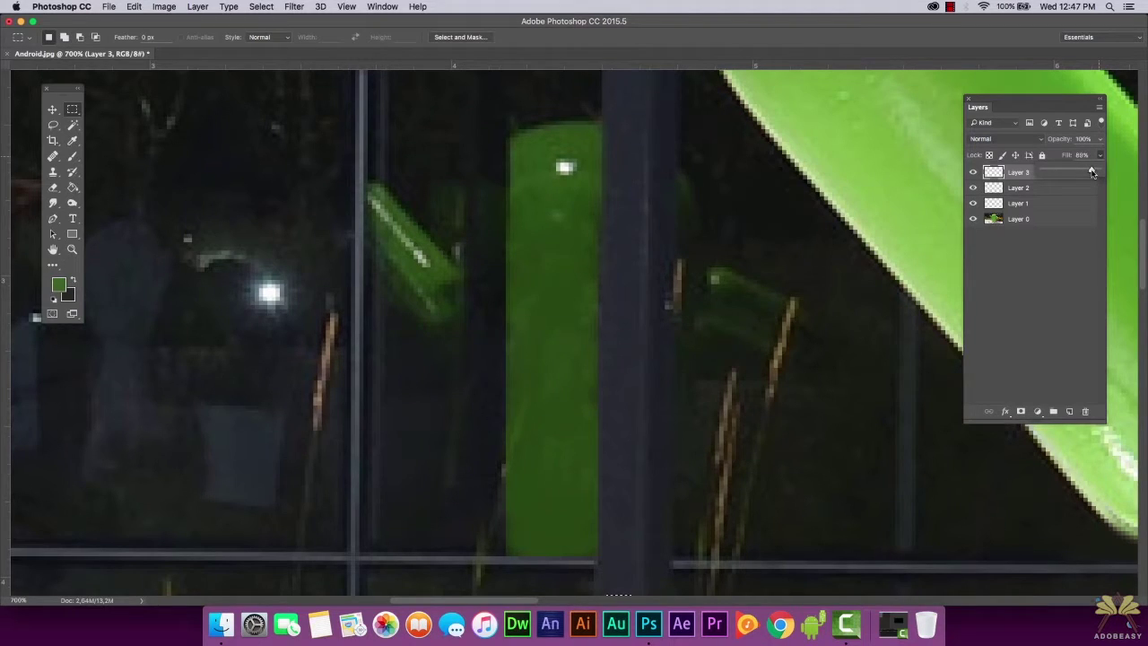
{"action": "left_click", "coordinate": [73, 250]}
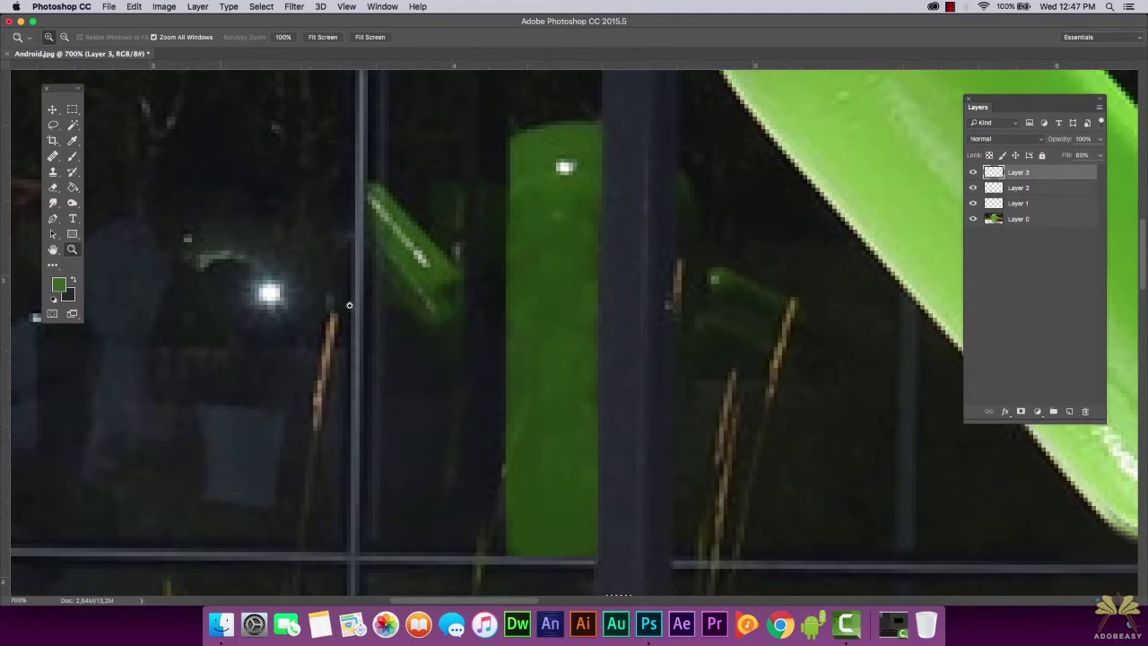
{"action": "left_click", "coordinate": [617, 423], "text": "alt"}
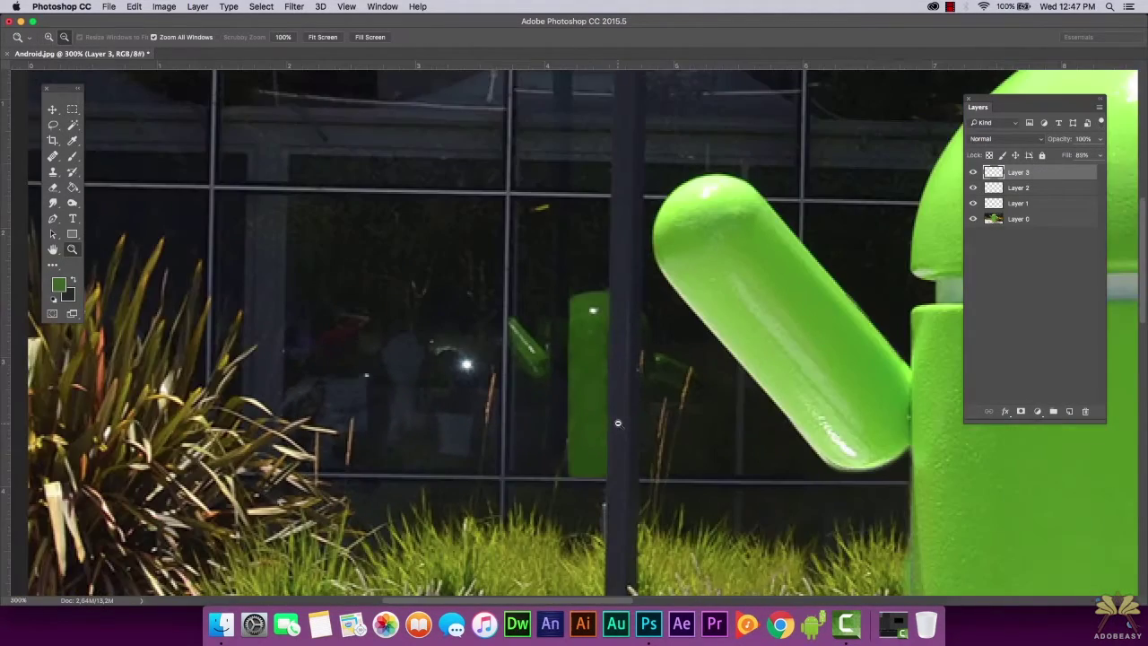
{"action": "left_click", "coordinate": [617, 423], "text": "alt"}
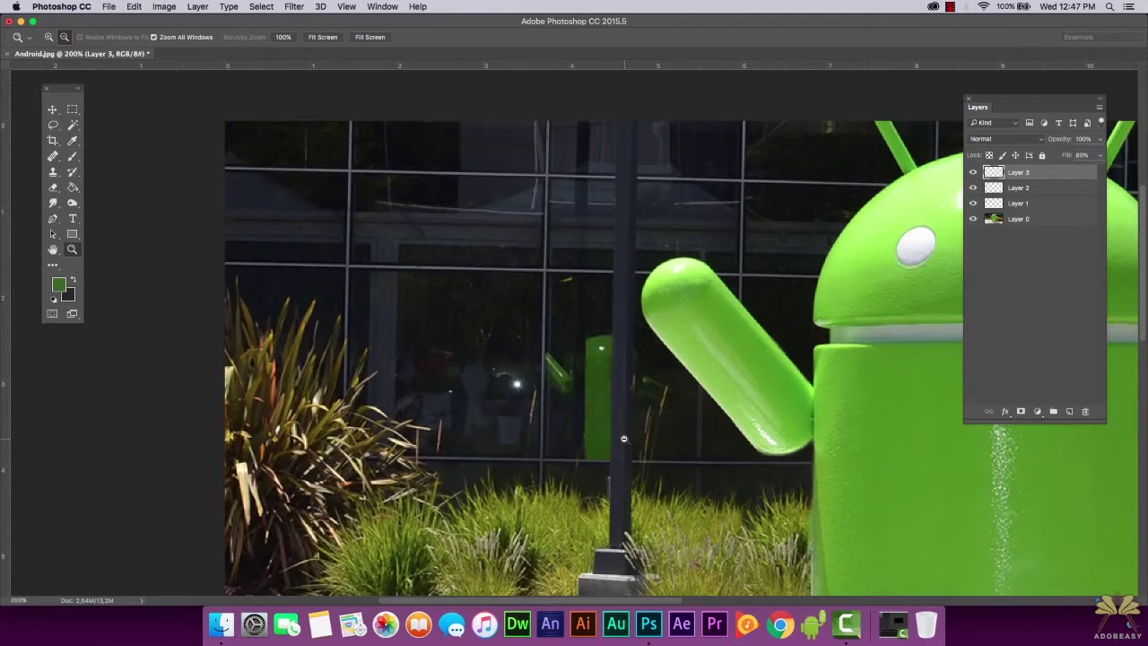
{"action": "left_click", "coordinate": [620, 436], "text": "alt"}
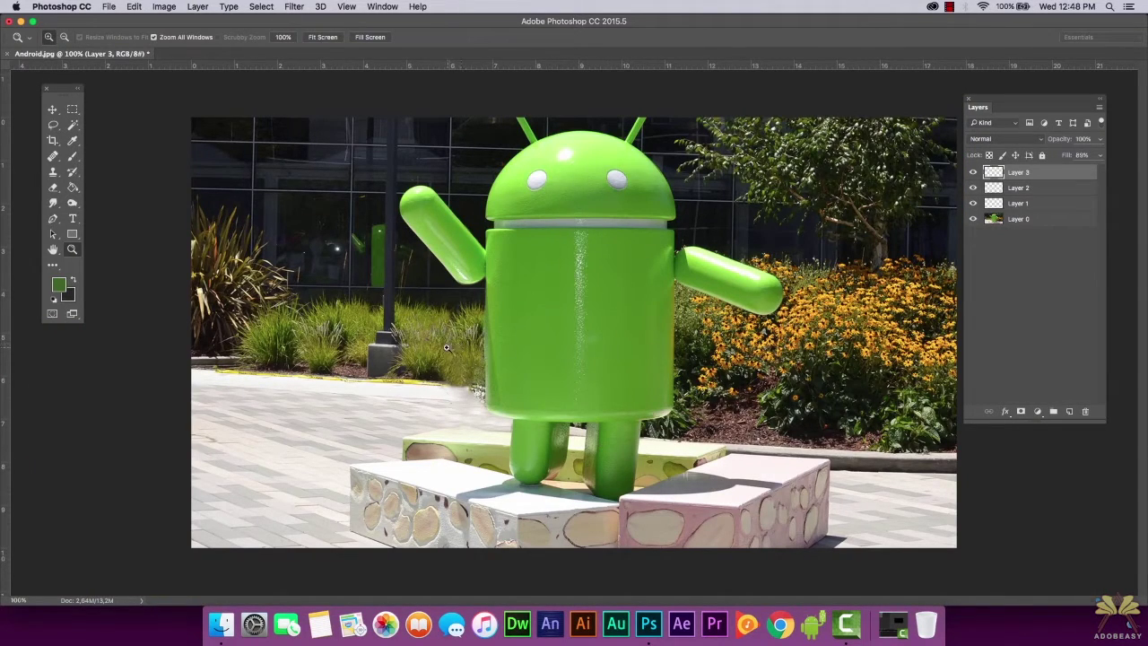
Examine the lower end of the green reflection and the grass stalk beside it at high magnification
{"action": "left_click", "coordinate": [390, 308]}
{"action": "left_click", "coordinate": [553, 299]}
{"action": "left_click", "coordinate": [551, 299]}
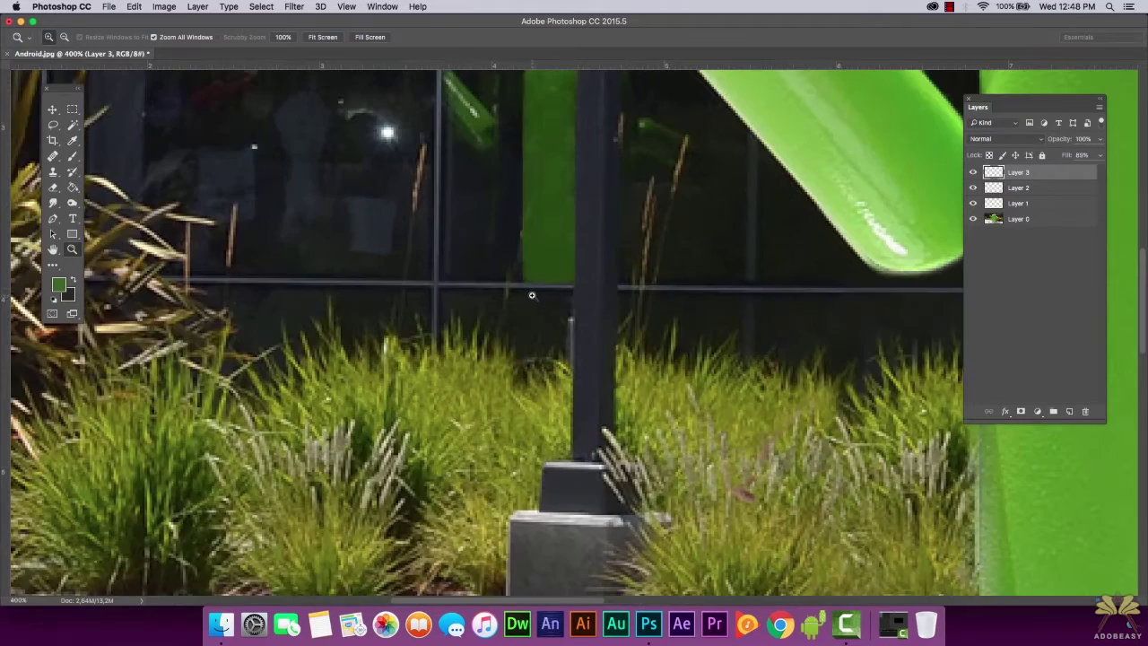
{"action": "left_click", "coordinate": [536, 297]}
{"action": "left_click", "coordinate": [530, 297]}
{"action": "left_click", "coordinate": [526, 303]}
{"action": "left_click", "coordinate": [525, 305]}
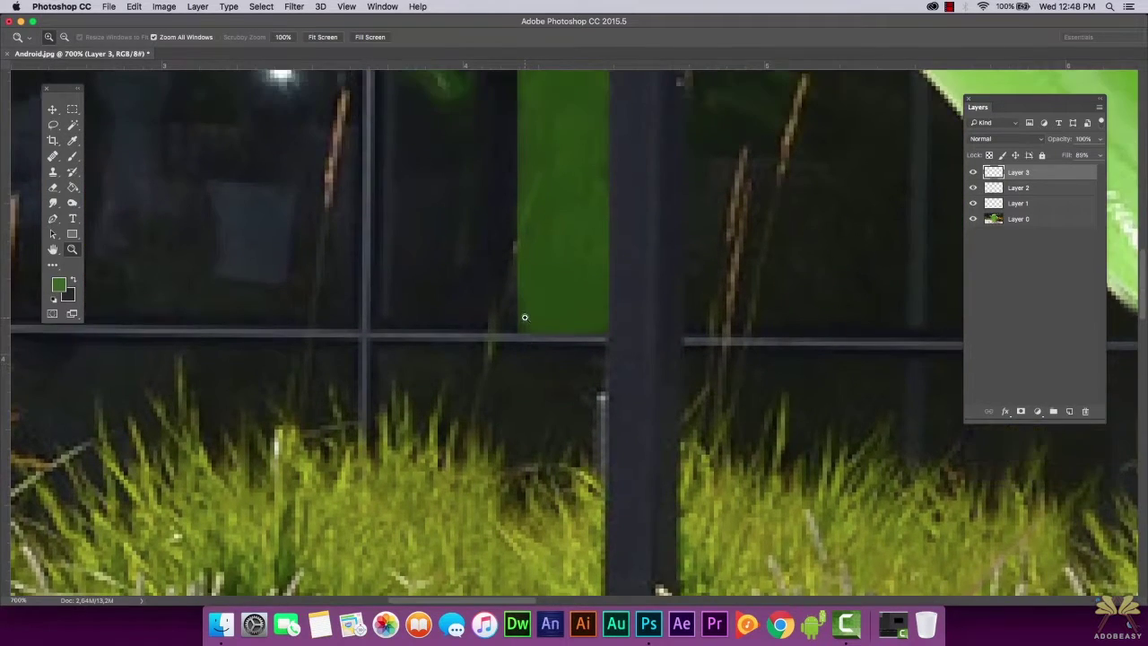
{"action": "left_click", "coordinate": [522, 312]}
{"action": "left_click", "coordinate": [520, 318]}
Try to heal away the grass stalk beside the green reflection on Layer 0 with the Healing Brush
{"action": "left_click", "coordinate": [1013, 220]}
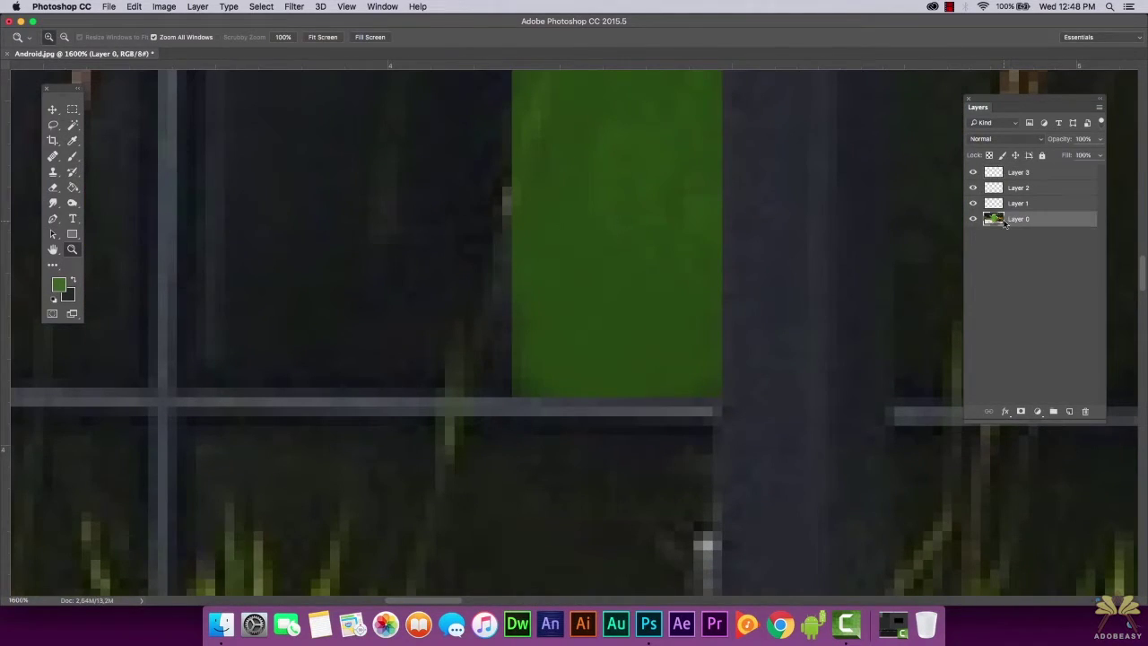
{"action": "left_click", "coordinate": [503, 287]}
{"action": "scroll", "coordinate": [504, 340], "scroll_direction": "down", "scroll_amount": 3}
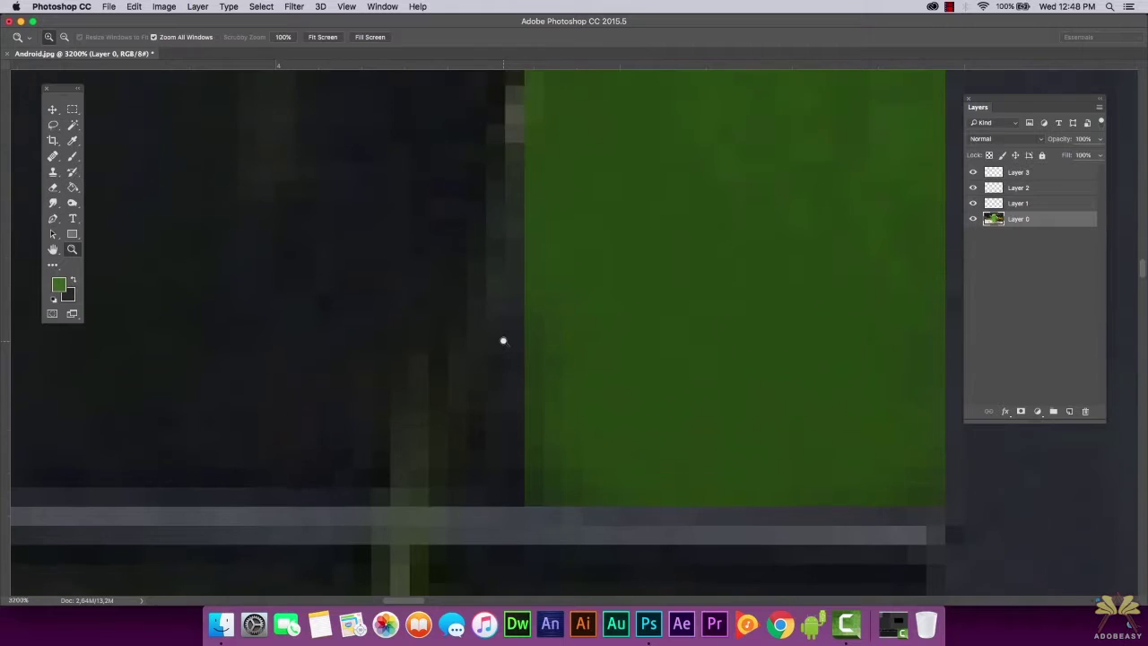
{"action": "scroll", "coordinate": [503, 340], "scroll_direction": "up", "scroll_amount": 4}
{"action": "scroll", "coordinate": [358, 299], "scroll_direction": "down", "scroll_amount": 2}
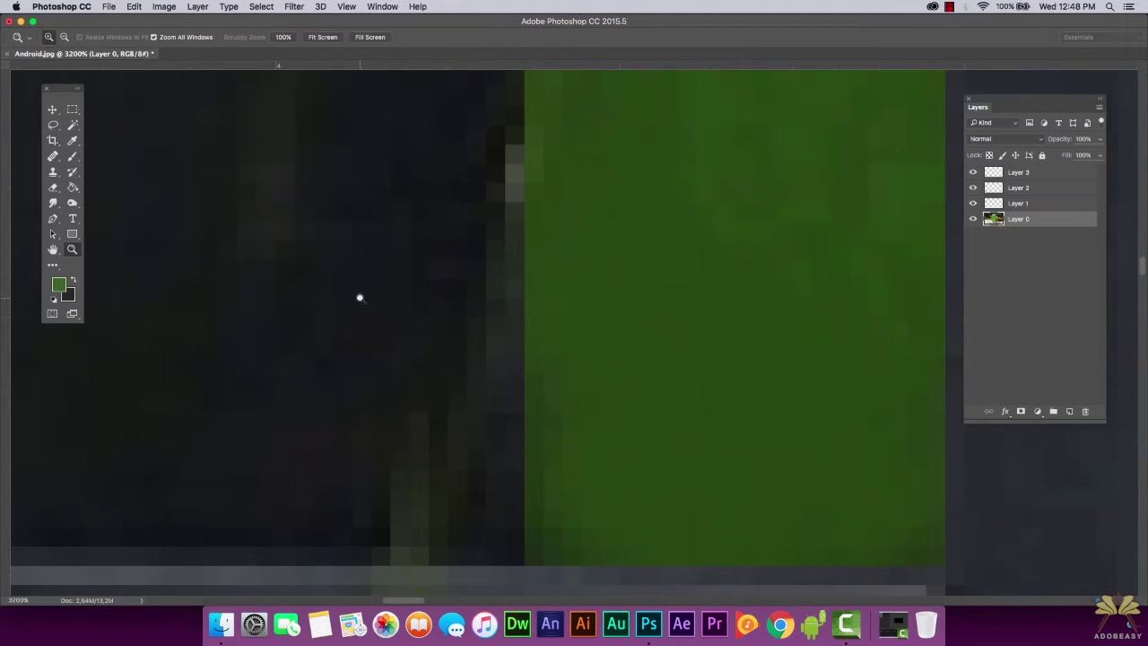
{"action": "scroll", "coordinate": [431, 292], "scroll_direction": "up", "scroll_amount": 2}
{"action": "scroll", "coordinate": [329, 277], "scroll_direction": "down", "scroll_amount": 2}
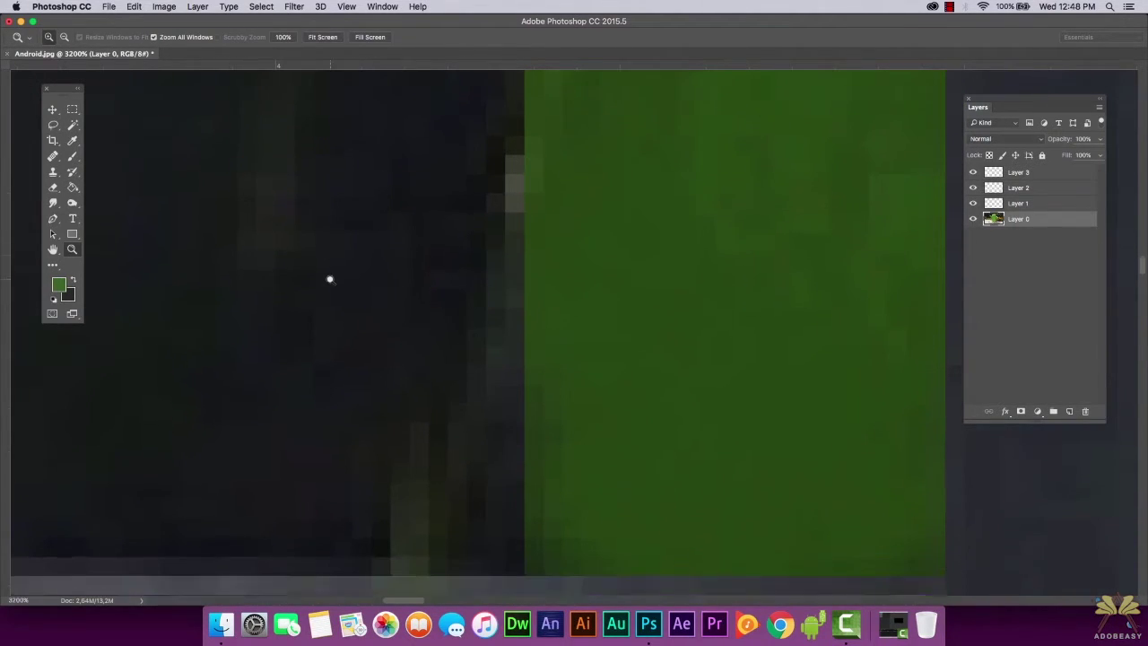
{"action": "left_click", "coordinate": [56, 159]}
{"action": "left_click", "coordinate": [451, 373]}
{"action": "left_click", "coordinate": [423, 366]}
{"action": "left_click", "coordinate": [419, 425]}
{"action": "left_click", "coordinate": [973, 219]}
{"action": "left_click", "coordinate": [973, 219]}
{"action": "left_click", "coordinate": [494, 465]}
{"action": "left_click", "coordinate": [457, 465]}
{"action": "scroll", "coordinate": [408, 489], "scroll_direction": "down", "scroll_amount": 1}
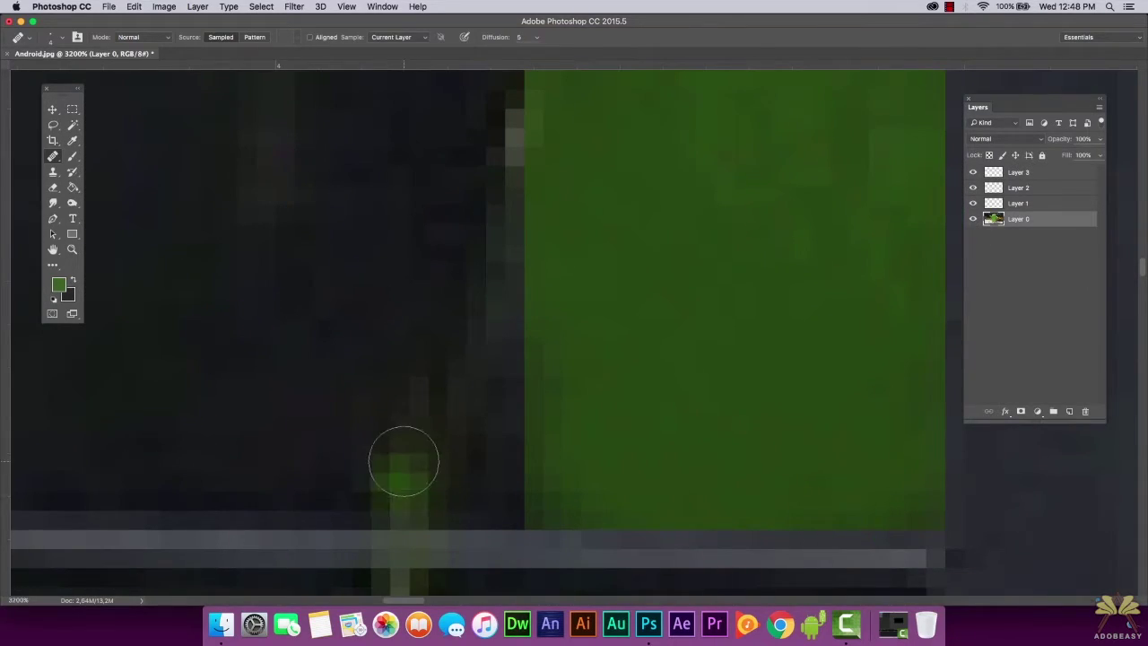
{"action": "scroll", "coordinate": [385, 395], "scroll_direction": "down", "scroll_amount": 1}
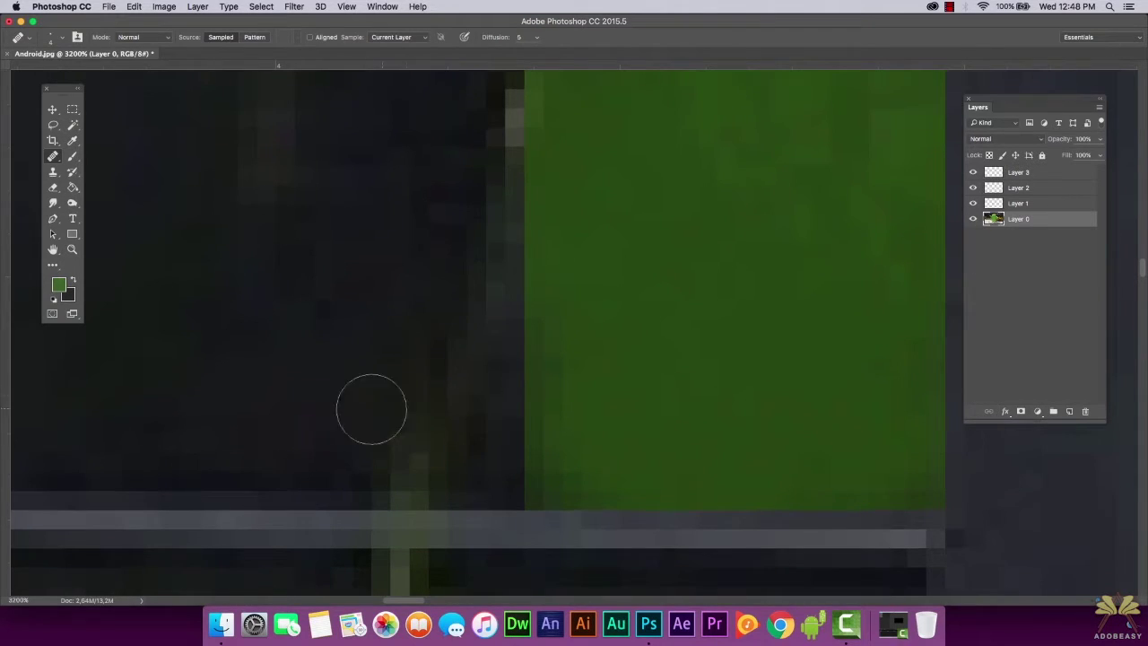
{"action": "scroll", "coordinate": [482, 446], "scroll_direction": "up", "scroll_amount": 8}
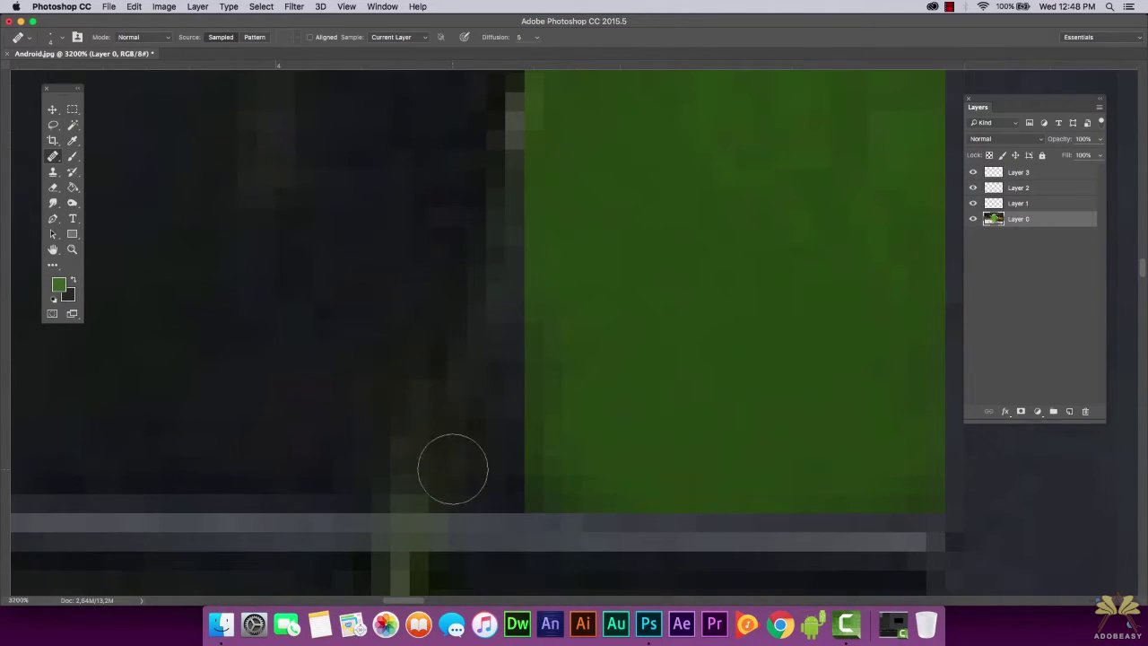
{"action": "left_click_drag", "start_coordinate": [504, 282], "coordinate": [500, 256]}
Clone dark window area from Layer 0 over the grass stalk onto a new layer above Layer 3, using a 12 px Clone Stamp
{"action": "scroll", "coordinate": [454, 400], "scroll_direction": "down", "scroll_amount": 5}
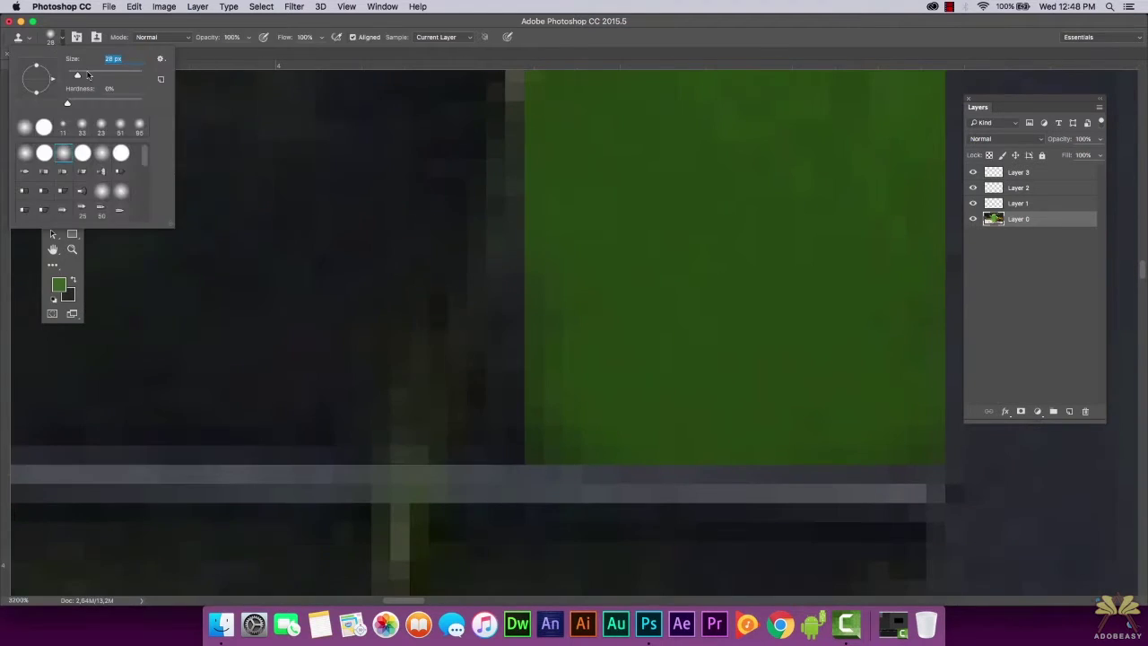
{"action": "left_click_drag", "start_coordinate": [77, 75], "coordinate": [72, 75]}
{"action": "left_click", "coordinate": [271, 346], "text": "alt"}
{"action": "left_click", "coordinate": [1012, 175]}
{"action": "left_click", "coordinate": [1070, 412]}
{"action": "left_click_drag", "start_coordinate": [372, 423], "coordinate": [386, 379]}
{"action": "scroll", "coordinate": [421, 377], "scroll_direction": "up", "scroll_amount": 3}
{"action": "scroll", "coordinate": [455, 368], "scroll_direction": "up", "scroll_amount": 3}
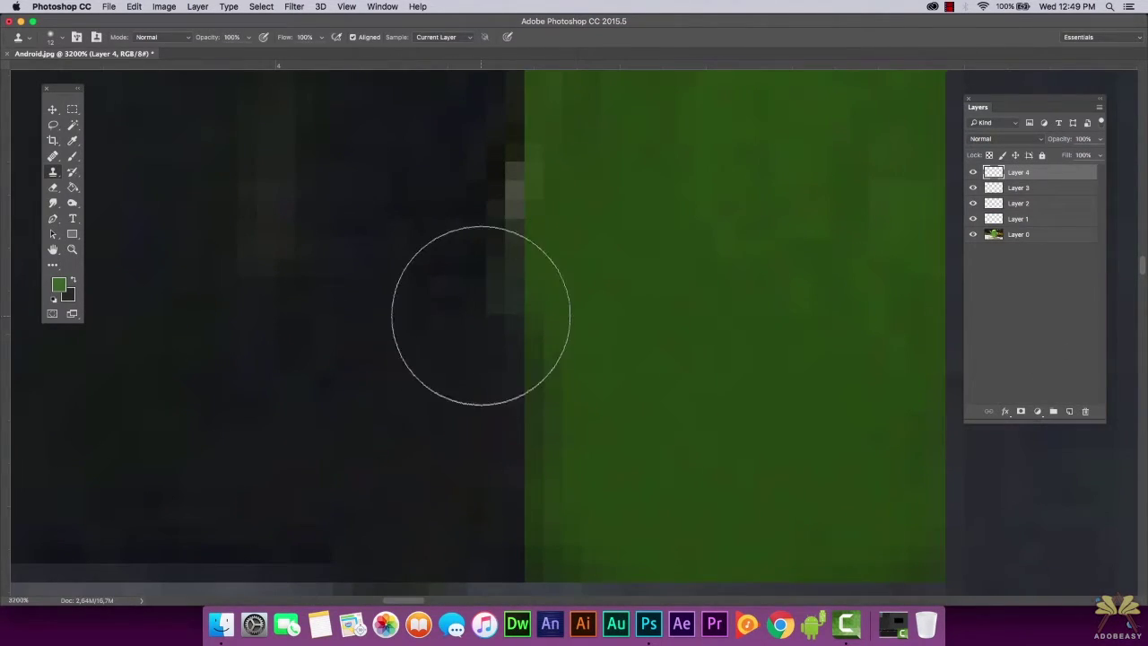
Remove the parts of the dark cloned patch that spill over the window frame and the green reflection's edge
{"action": "scroll", "coordinate": [474, 368], "scroll_direction": "down", "scroll_amount": 6}
{"action": "left_click", "coordinate": [73, 110]}
{"action": "left_click_drag", "start_coordinate": [276, 509], "coordinate": [619, 437]}
{"action": "scroll", "coordinate": [658, 471], "scroll_direction": "up", "scroll_amount": 5}
{"action": "left_click_drag", "start_coordinate": [564, 172], "coordinate": [581, 547]}
{"action": "key", "text": "super+d"}
Check the repaired window reflection from a distance and examine the edges of the green patch up close
{"action": "scroll", "coordinate": [646, 499], "scroll_direction": "up", "scroll_amount": 5}
{"action": "key", "text": "z"}
{"action": "left_click", "coordinate": [738, 362], "text": "alt"}
{"action": "scroll", "coordinate": [696, 451], "scroll_direction": "down", "scroll_amount": 5}
{"action": "scroll", "coordinate": [704, 426], "scroll_direction": "up", "scroll_amount": 3}
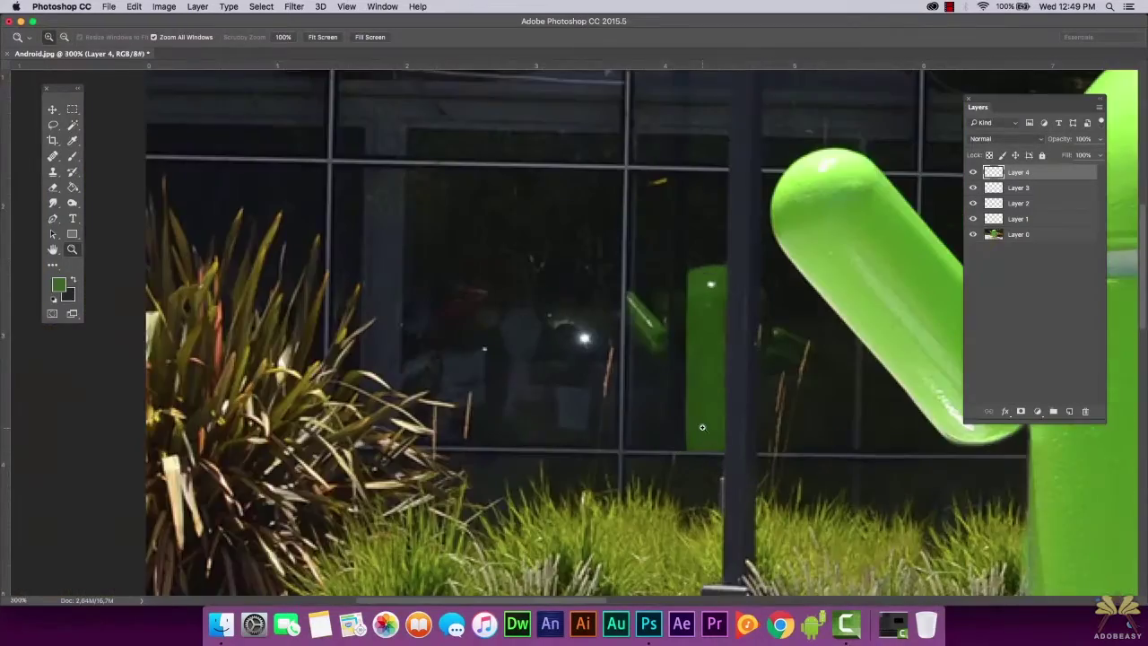
{"action": "scroll", "coordinate": [718, 435], "scroll_direction": "down", "scroll_amount": 5}
{"action": "left_click", "coordinate": [384, 297]}
{"action": "left_click", "coordinate": [556, 316]}
{"action": "left_click", "coordinate": [568, 320]}
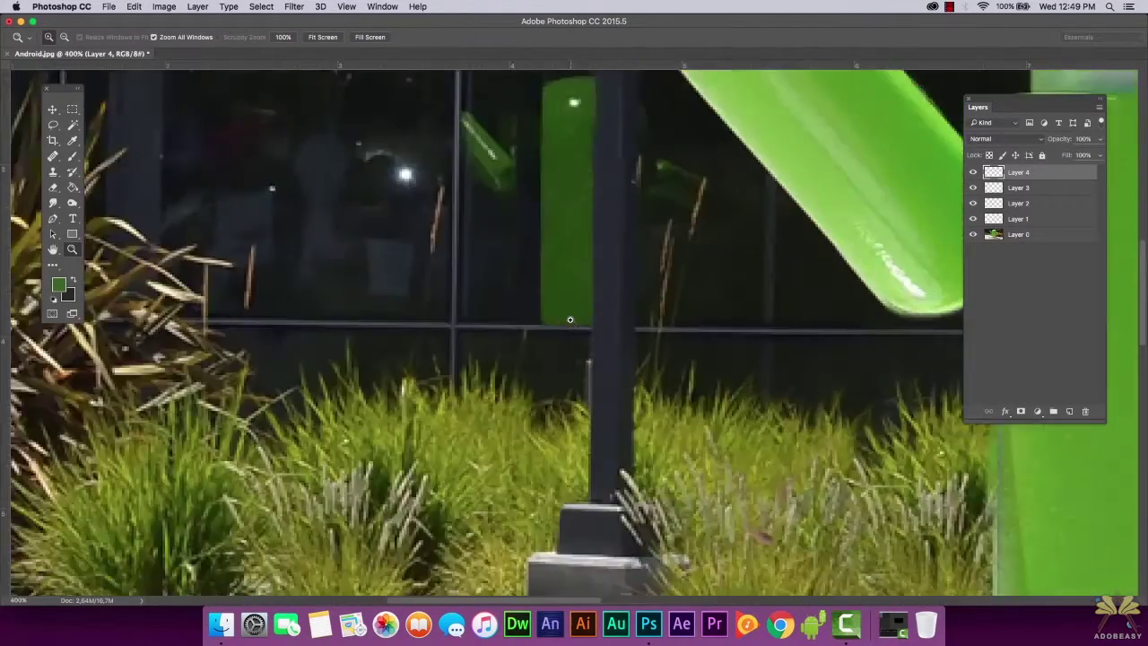
{"action": "left_click", "coordinate": [565, 314]}
{"action": "left_click", "coordinate": [552, 313]}
{"action": "left_click", "coordinate": [540, 327]}
{"action": "left_click", "coordinate": [524, 210]}
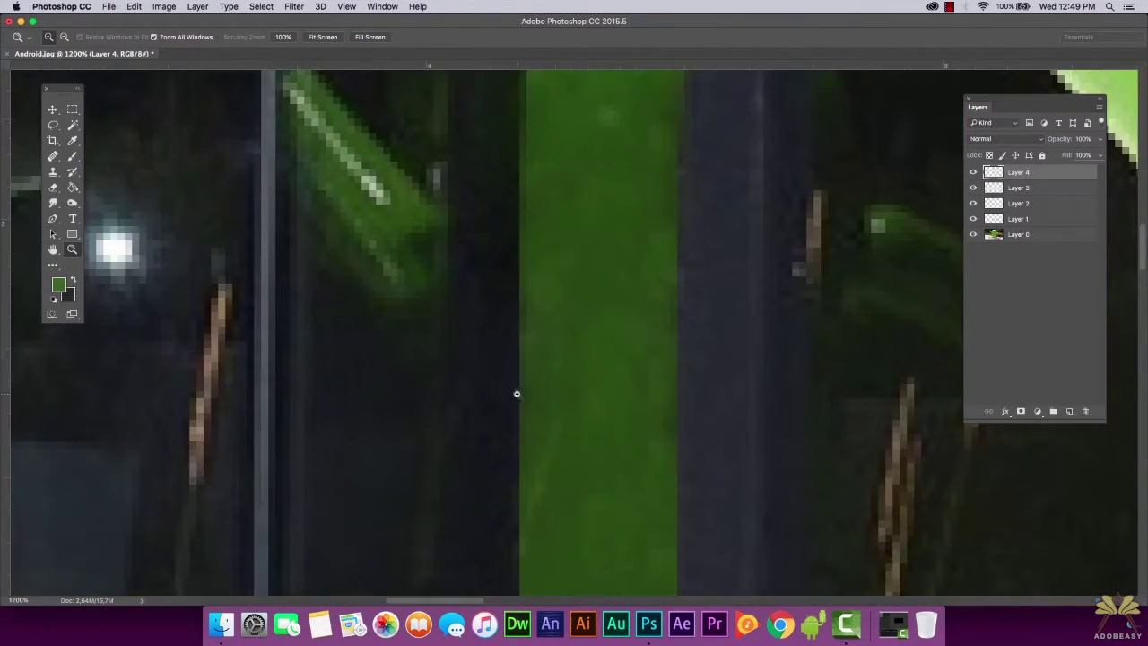
Soften the green reflection patch on Layer 3 with a slight Gaussian Blur and lower the layer's fill to about 85%
{"action": "left_click", "coordinate": [73, 109]}
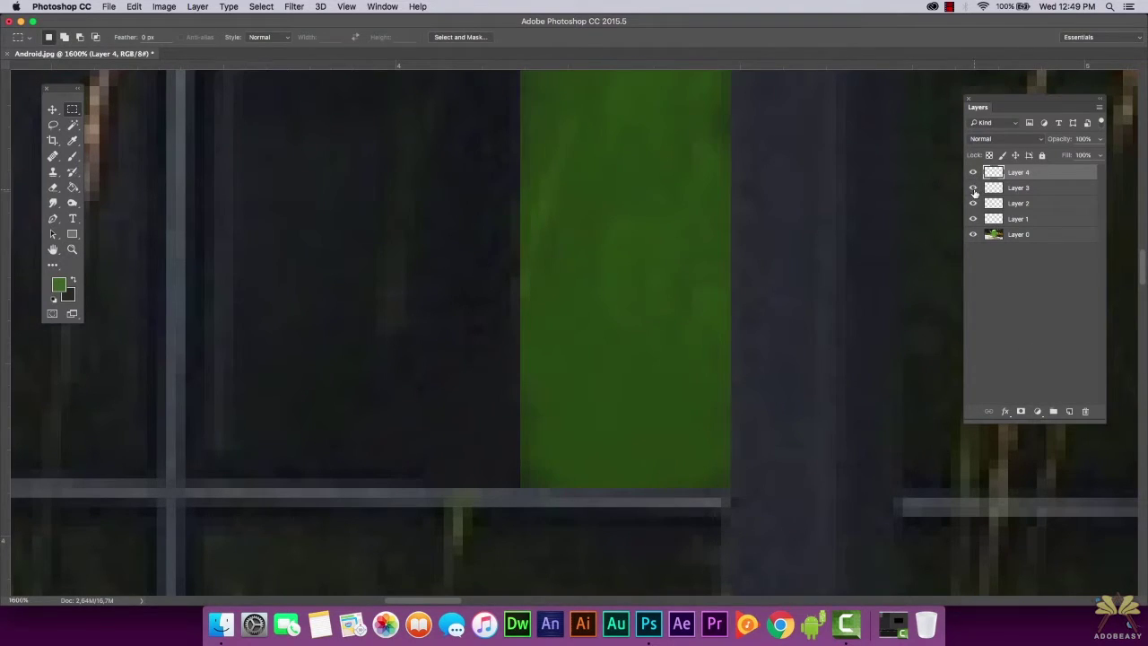
{"action": "left_click", "coordinate": [1013, 188]}
{"action": "left_click", "coordinate": [293, 6]}
{"action": "mouse_move", "coordinate": [308, 149]}
{"action": "left_click", "coordinate": [474, 192]}
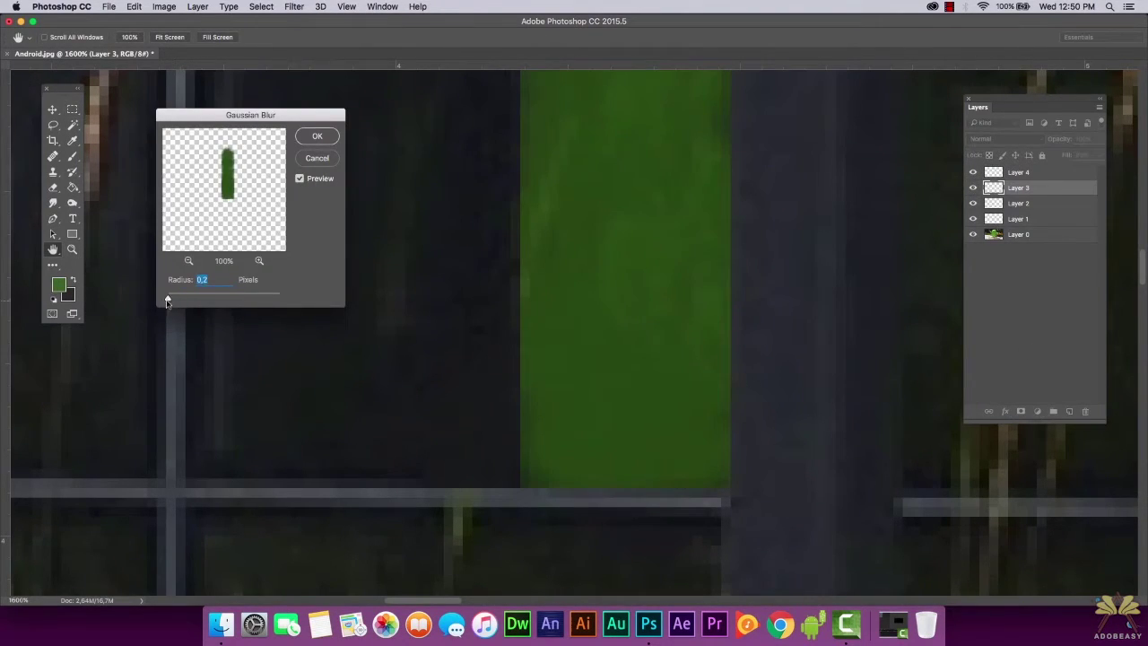
{"action": "left_click_drag", "start_coordinate": [169, 306], "coordinate": [172, 302]}
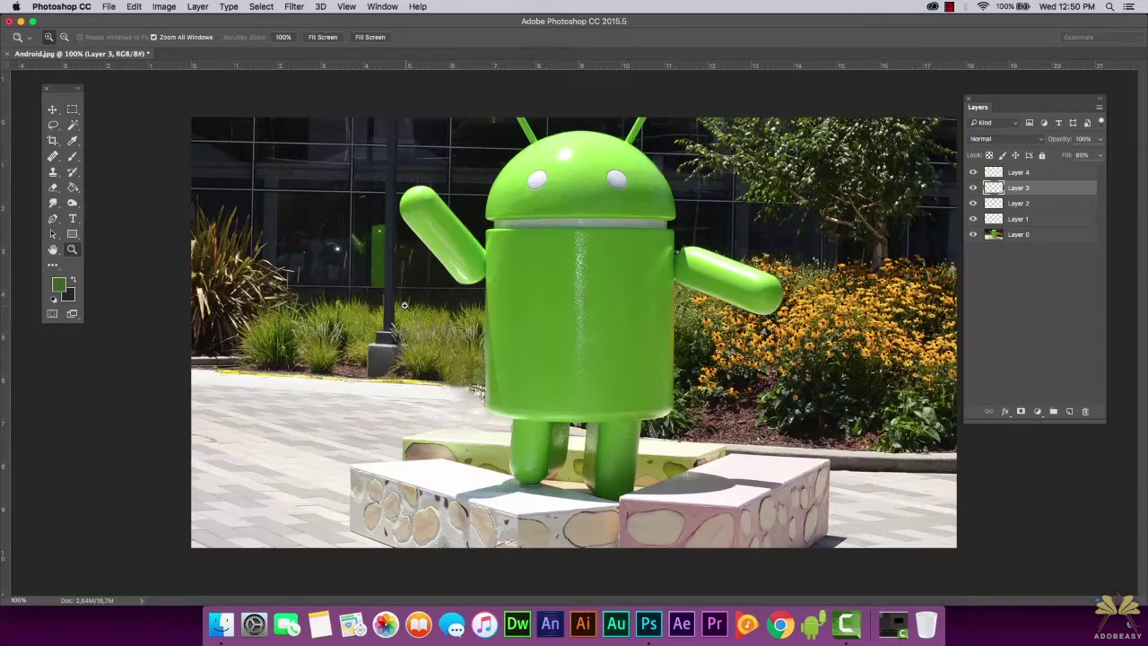
{"action": "left_click_drag", "start_coordinate": [1101, 155], "coordinate": [1087, 173]}
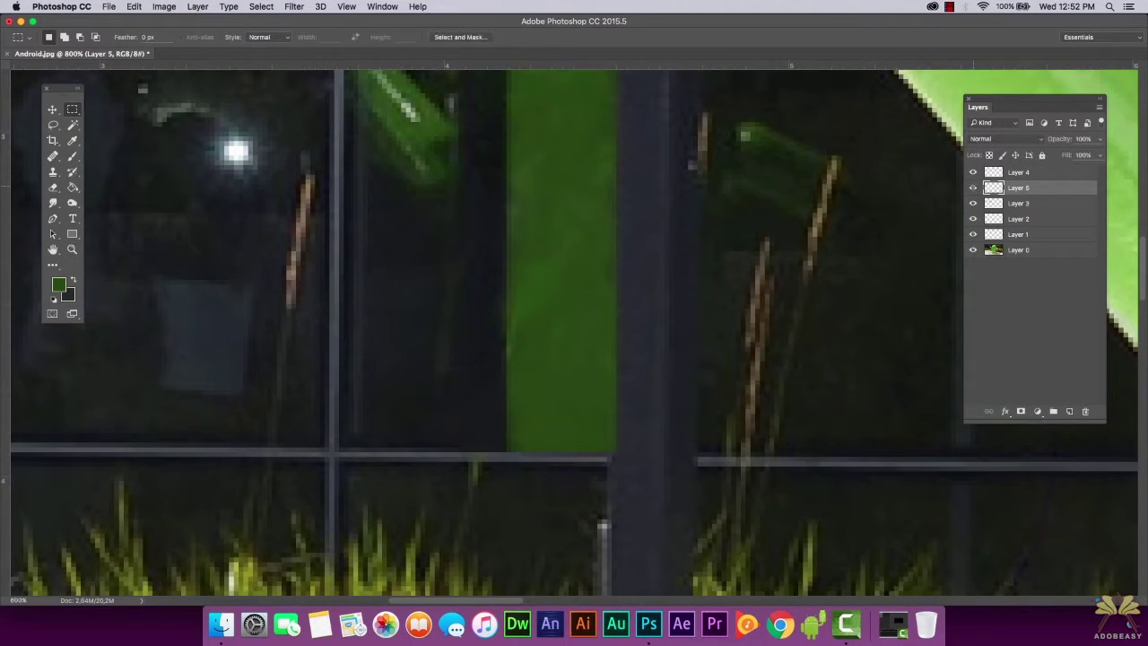
Sample the reflection's green from Layer 3 and touch up the pale pixels along its edge with the Brush on Layer 5
{"action": "left_click_drag", "start_coordinate": [478, 238], "coordinate": [506, 360]}
{"action": "left_click", "coordinate": [73, 250]}
{"action": "left_click", "coordinate": [530, 330], "text": "alt"}
{"action": "left_click", "coordinate": [530, 330]}
{"action": "left_click", "coordinate": [1017, 202]}
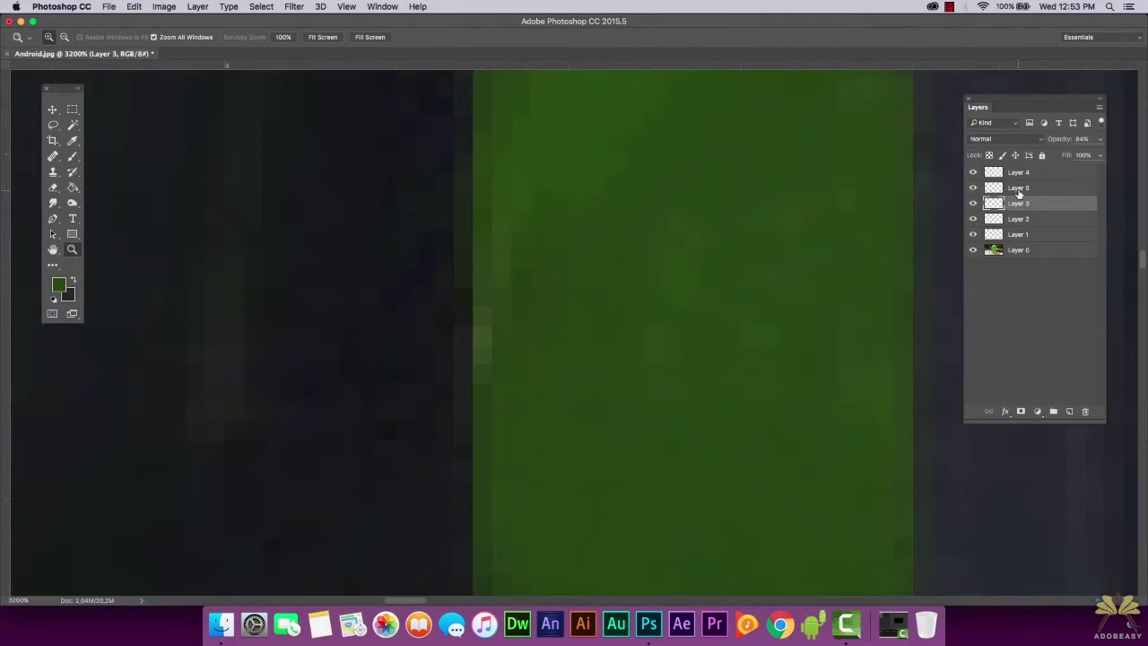
{"action": "left_click", "coordinate": [73, 143]}
{"action": "left_click", "coordinate": [1018, 188]}
{"action": "left_click", "coordinate": [73, 156]}
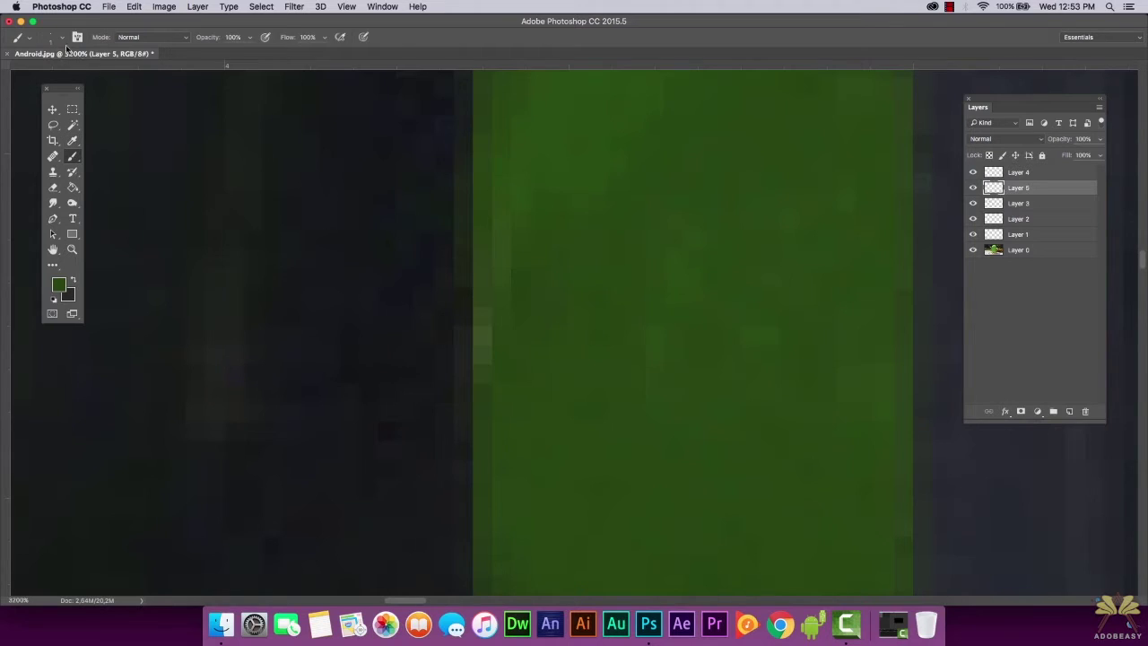
{"action": "left_click", "coordinate": [73, 249]}
{"action": "left_click", "coordinate": [899, 395], "text": "alt"}
{"action": "left_click", "coordinate": [520, 297]}
{"action": "left_click", "coordinate": [528, 290], "text": "alt"}
{"action": "left_click", "coordinate": [577, 276], "text": "alt"}
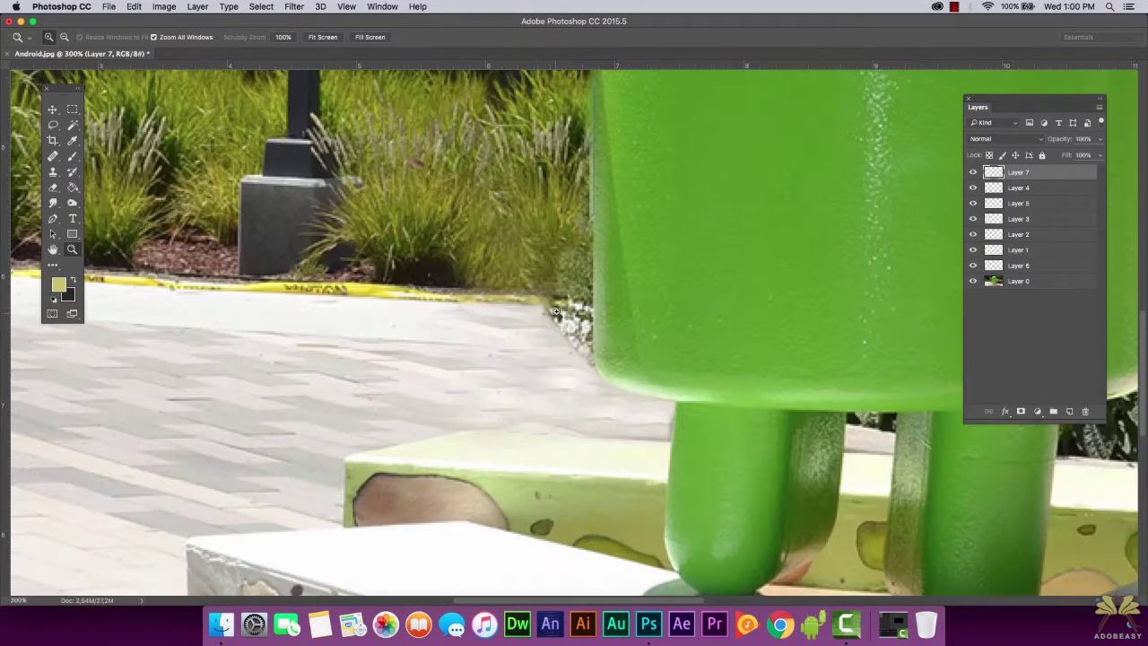
Paint the faded end of the caution tape beside the white flowers on Layer 7, using yellow sampled from the tape
{"action": "left_click", "coordinate": [556, 311]}
{"action": "left_click", "coordinate": [513, 304]}
{"action": "left_click", "coordinate": [512, 304]}
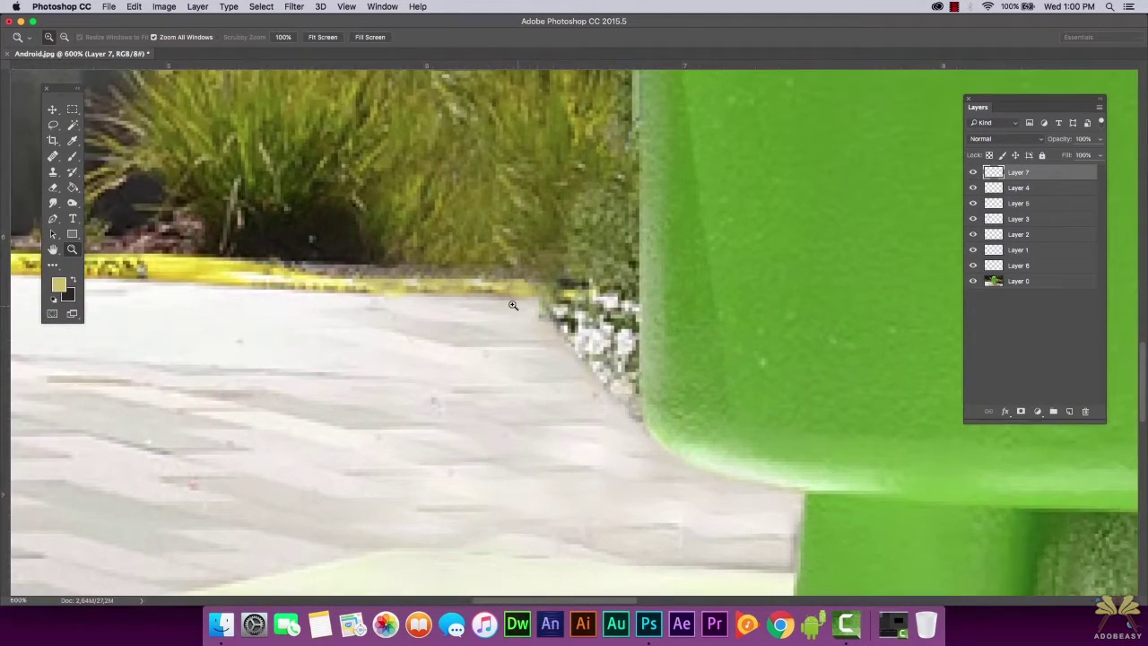
{"action": "left_click", "coordinate": [512, 304]}
{"action": "left_click", "coordinate": [511, 304]}
{"action": "left_click", "coordinate": [511, 305]}
{"action": "left_click", "coordinate": [510, 305]}
{"action": "left_click_drag", "start_coordinate": [510, 305], "coordinate": [474, 312]}
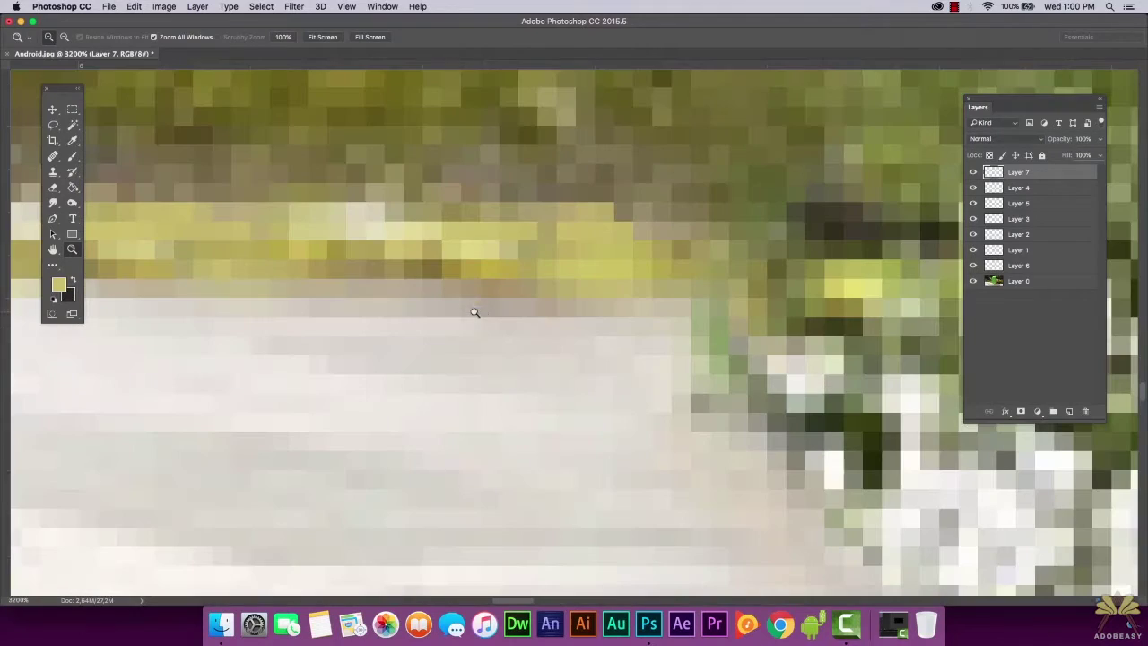
{"action": "left_click", "coordinate": [74, 156]}
{"action": "mouse_move", "coordinate": [512, 248]}
{"action": "left_mouse_down"}
{"action": "mouse_move", "coordinate": [536, 236]}
{"action": "mouse_move", "coordinate": [486, 275]}
{"action": "left_mouse_up"}
{"action": "left_click", "coordinate": [421, 246], "text": "alt"}
{"action": "left_click_drag", "start_coordinate": [612, 237], "coordinate": [524, 268]}
Check how the repainted caution tape and the pavement beside the statue's base look at several distances
{"action": "left_click", "coordinate": [74, 250]}
{"action": "left_click", "coordinate": [420, 311], "text": "alt"}
{"action": "left_click", "coordinate": [420, 310], "text": "alt"}
{"action": "left_click", "coordinate": [420, 311], "text": "alt"}
{"action": "left_click", "coordinate": [420, 311], "text": "alt"}
{"action": "left_click", "coordinate": [420, 311], "text": "alt"}
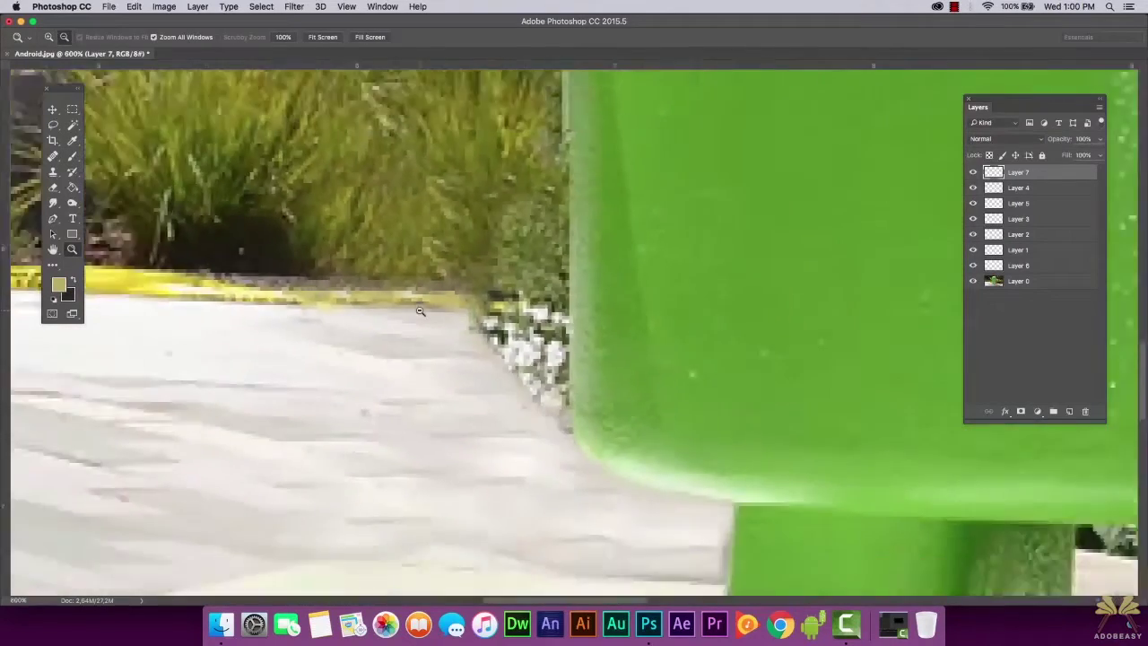
{"action": "left_click", "coordinate": [435, 312]}
{"action": "left_click", "coordinate": [436, 312], "text": "alt"}
{"action": "left_click", "coordinate": [436, 312], "text": "alt"}
{"action": "left_click", "coordinate": [437, 318], "text": "alt"}
{"action": "left_click", "coordinate": [441, 336], "text": "alt"}
{"action": "left_click", "coordinate": [451, 377], "text": "alt"}
{"action": "left_click", "coordinate": [461, 421], "text": "alt"}
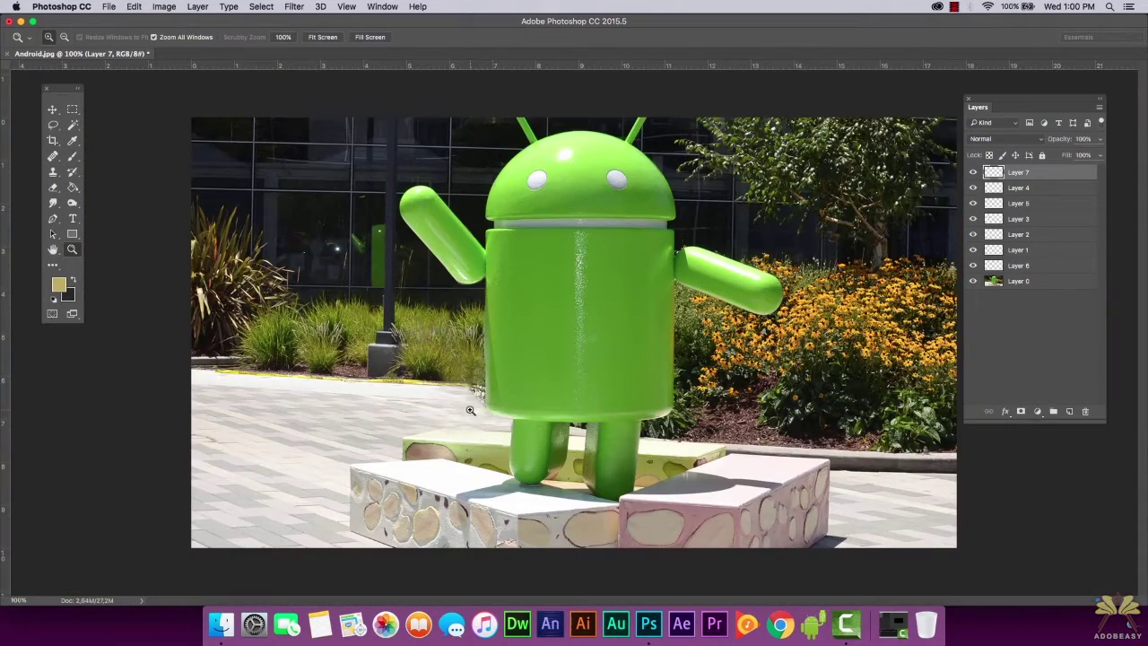
Outline a stretch of the pavement edge along the caution tape near the white flowers with the Lasso
{"action": "left_click", "coordinate": [482, 406]}
{"action": "left_click", "coordinate": [481, 407]}
{"action": "left_click", "coordinate": [481, 403]}
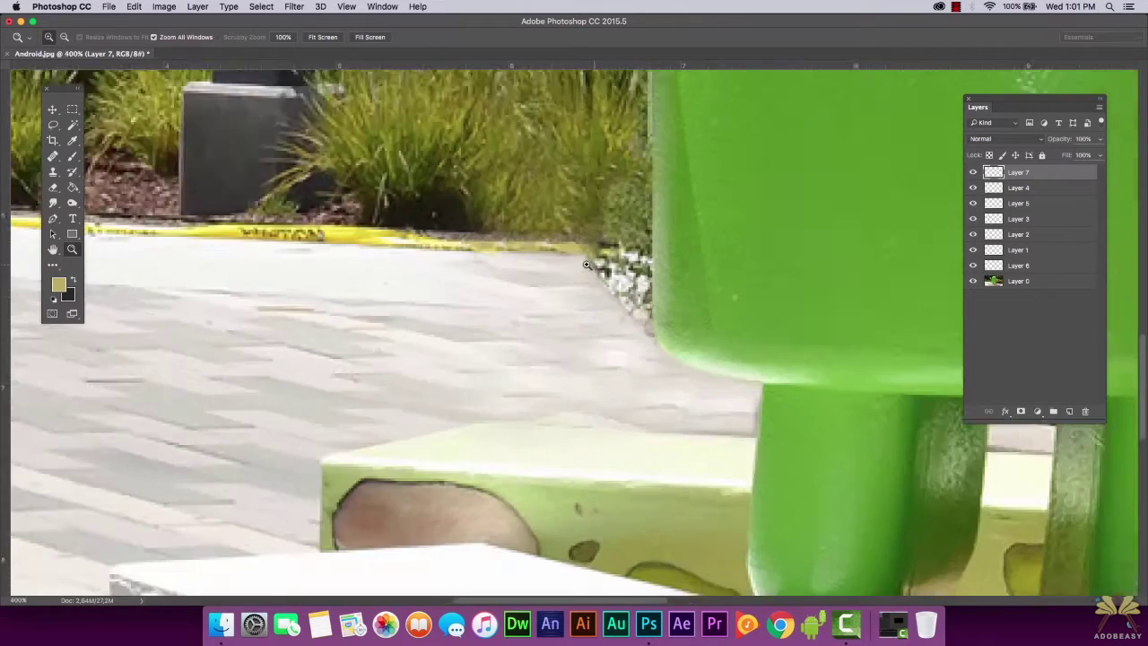
{"action": "left_click", "coordinate": [562, 278]}
{"action": "left_click", "coordinate": [565, 291]}
{"action": "left_click", "coordinate": [502, 289], "text": "alt"}
{"action": "left_click", "coordinate": [53, 125]}
{"action": "left_click_drag", "start_coordinate": [347, 262], "coordinate": [453, 282]}
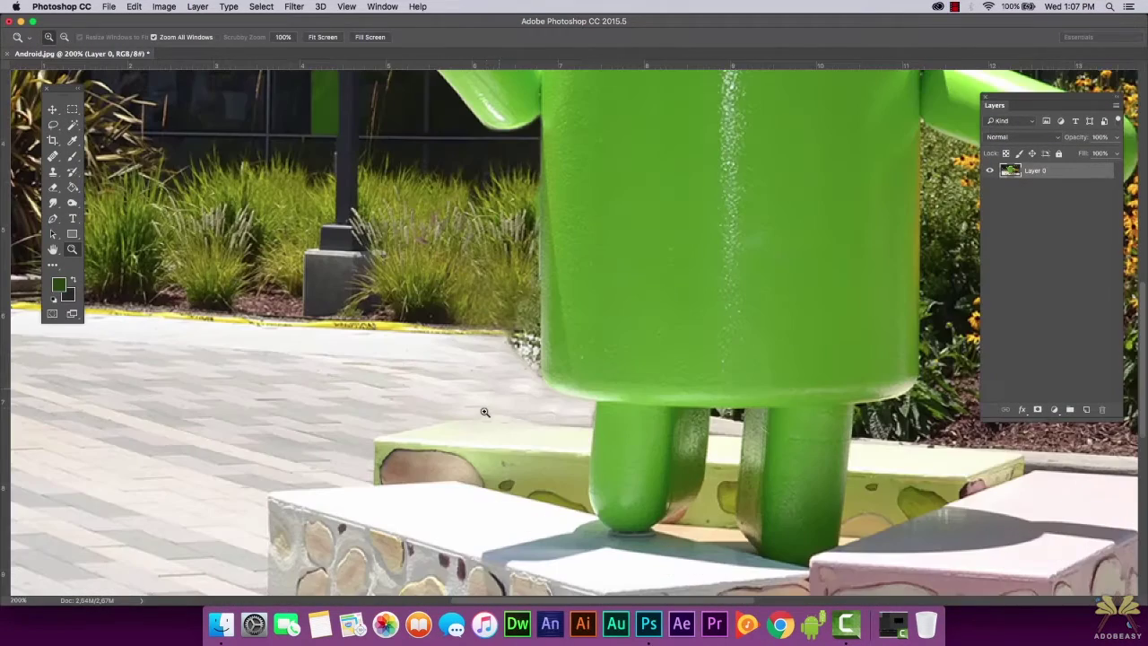
Try to clone nearby pavement over the white flowers beside the statue's base, and add a new layer above Layer 0
{"action": "left_click", "coordinate": [547, 371]}
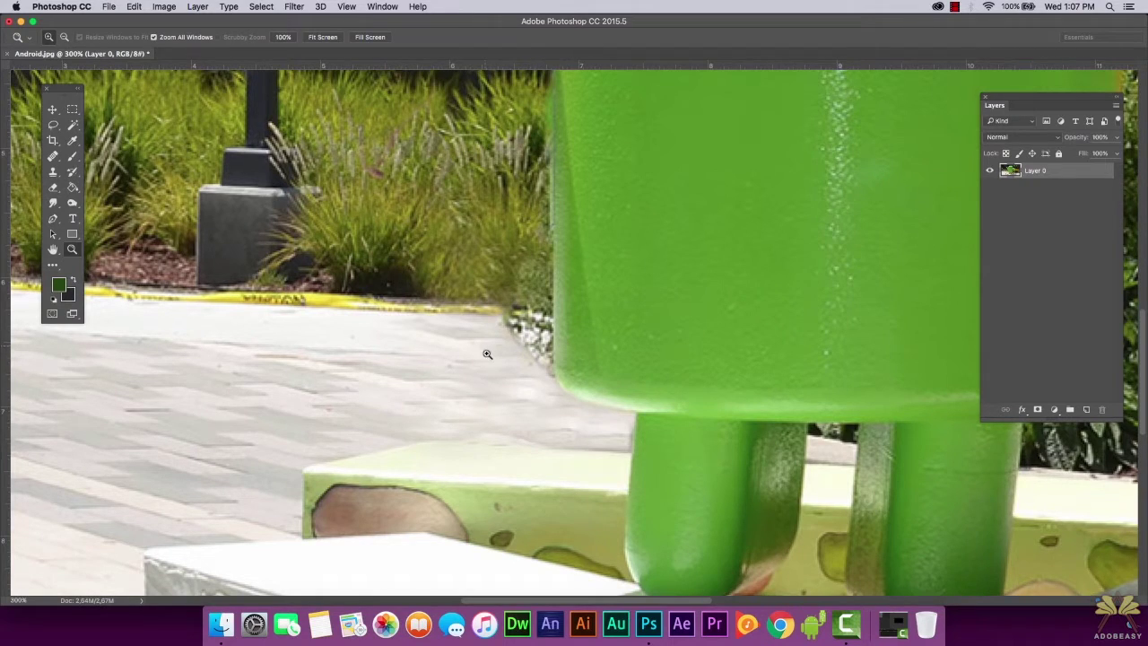
{"action": "left_click", "coordinate": [53, 172]}
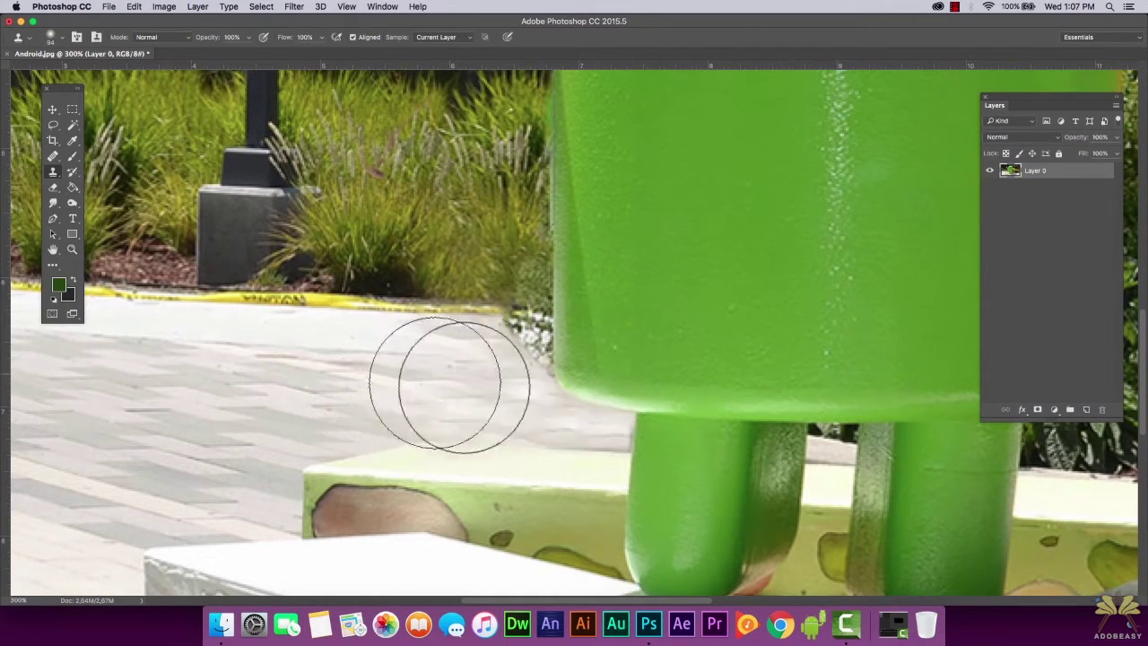
{"action": "left_click", "coordinate": [413, 396], "text": "alt"}
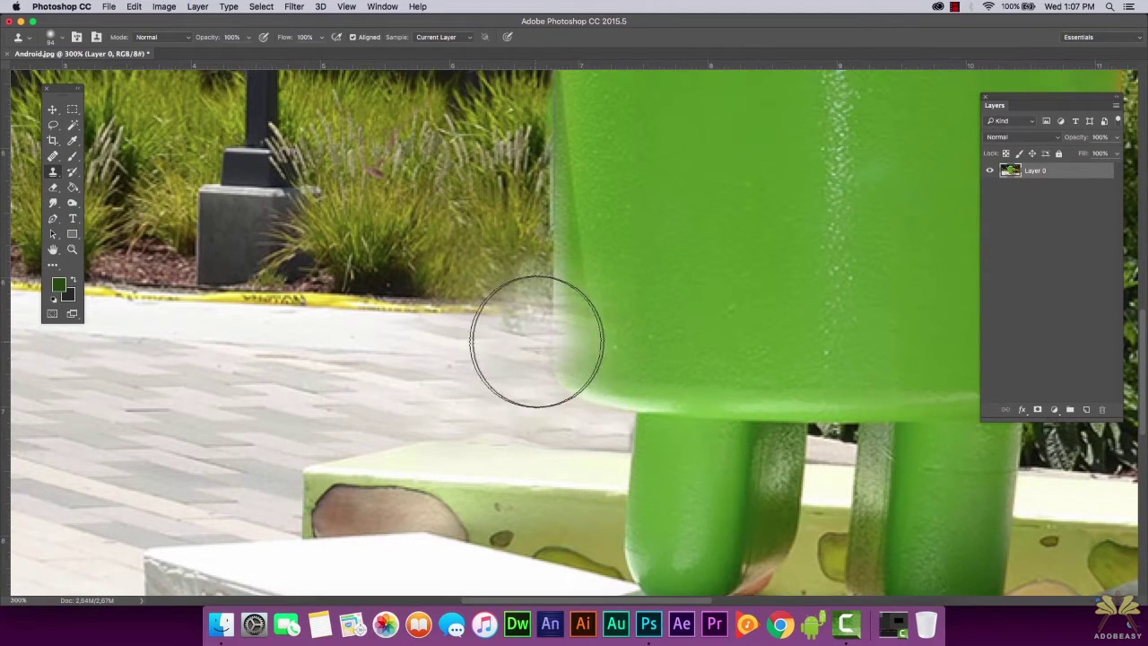
{"action": "left_click", "coordinate": [1086, 409]}
{"action": "mouse_move", "coordinate": [541, 392]}
{"action": "left_mouse_down"}
{"action": "mouse_move", "coordinate": [531, 338]}
{"action": "mouse_move", "coordinate": [530, 349]}
{"action": "mouse_move", "coordinate": [517, 333]}
{"action": "mouse_move", "coordinate": [547, 368]}
{"action": "left_mouse_up"}
{"action": "key", "text": "alt+super+z"}
{"action": "key", "text": "alt+super+z"}
{"action": "key", "text": "alt+super+z"}
{"action": "key", "text": "alt+super+z"}
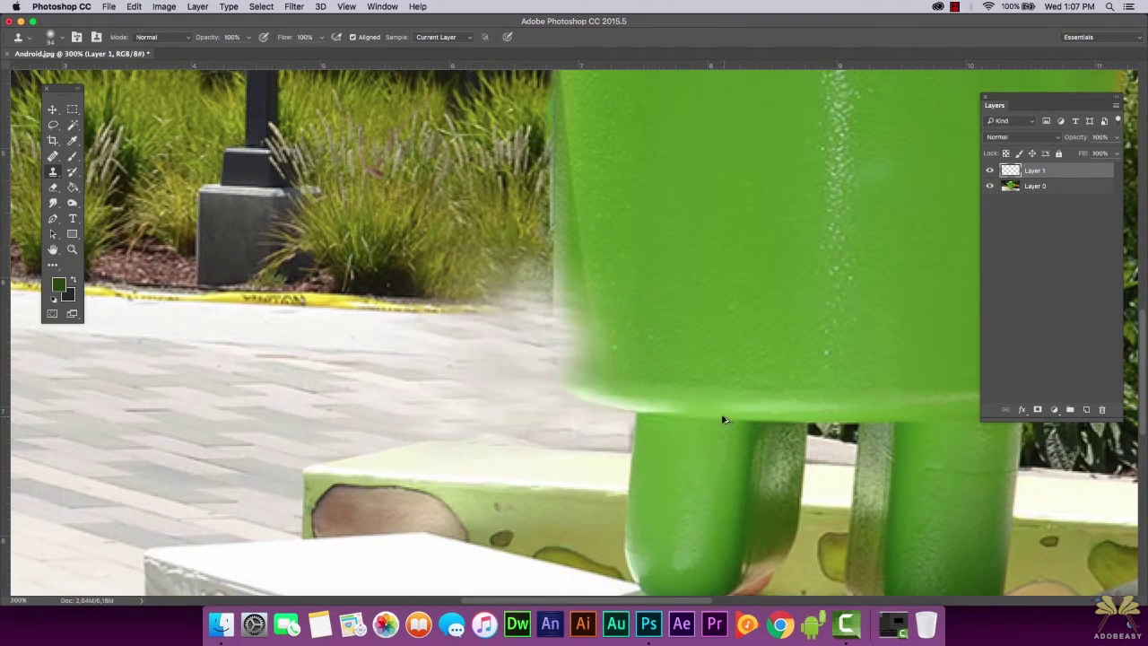
Clone pavement sampled from Layer 0 over the white flowers onto Layer 1, using the 94 px Clone Stamp
{"action": "left_click", "coordinate": [1035, 186]}
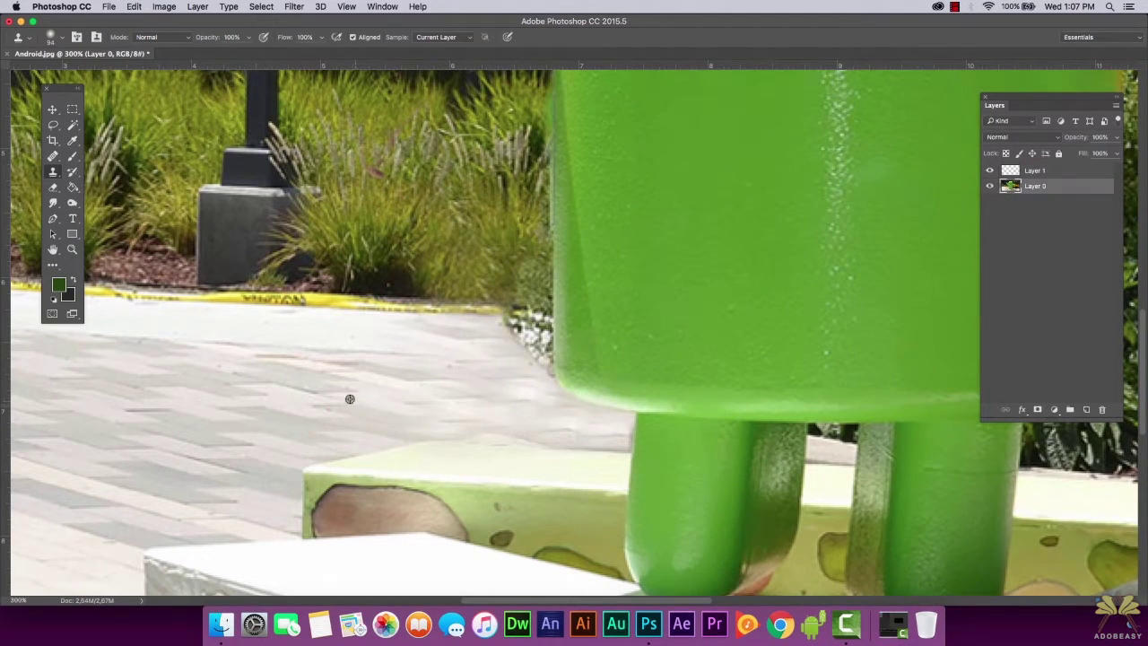
{"action": "left_click", "coordinate": [466, 388], "text": "alt"}
{"action": "left_click", "coordinate": [1035, 171]}
{"action": "mouse_move", "coordinate": [531, 328]}
{"action": "left_mouse_down"}
{"action": "mouse_move", "coordinate": [548, 361]}
{"action": "mouse_move", "coordinate": [538, 360]}
{"action": "left_mouse_up"}
Erase the cloned pavement that spills over the grass and the statue's lower edge, using a hard 15 px Eraser
{"action": "left_click", "coordinate": [53, 188]}
{"action": "left_click_drag", "start_coordinate": [492, 279], "coordinate": [538, 267]}
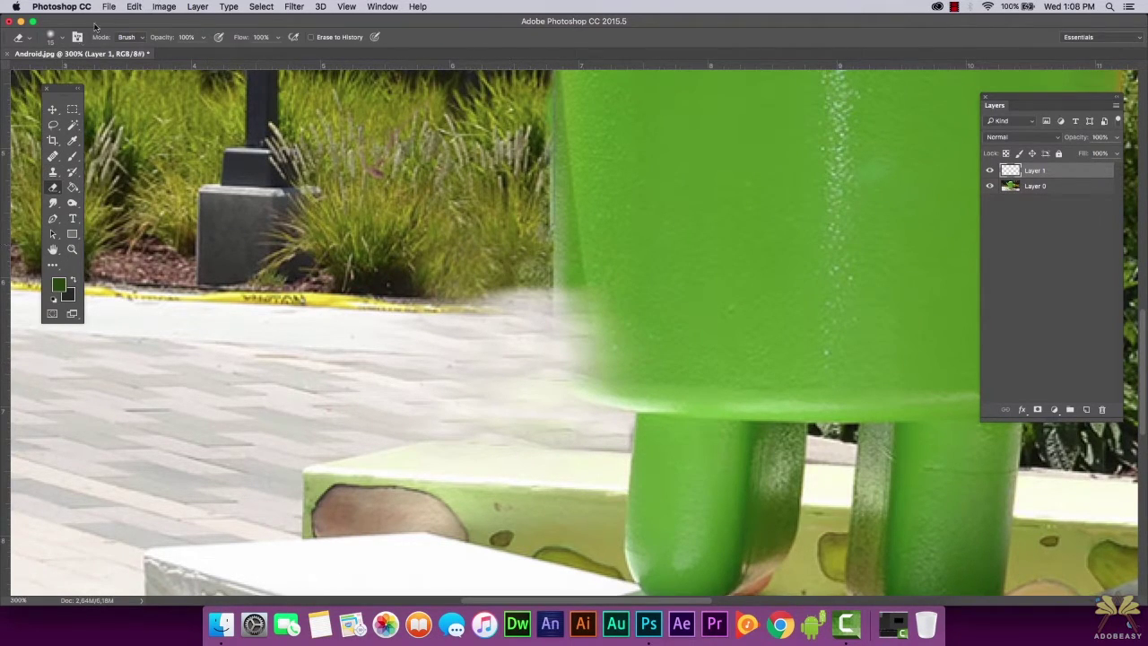
{"action": "left_click", "coordinate": [62, 38]}
{"action": "left_click_drag", "start_coordinate": [71, 79], "coordinate": [77, 79]}
{"action": "mouse_move", "coordinate": [492, 299]}
{"action": "left_mouse_down"}
{"action": "mouse_move", "coordinate": [562, 290]}
{"action": "mouse_move", "coordinate": [574, 338]}
{"action": "mouse_move", "coordinate": [587, 305]}
{"action": "mouse_move", "coordinate": [577, 379]}
{"action": "mouse_move", "coordinate": [569, 318]}
{"action": "left_mouse_up"}
{"action": "key", "text": "super+z"}
{"action": "left_click", "coordinate": [61, 38]}
{"action": "left_click", "coordinate": [43, 127]}
{"action": "left_click_drag", "start_coordinate": [77, 79], "coordinate": [74, 79]}
{"action": "mouse_move", "coordinate": [583, 326]}
{"action": "left_mouse_down"}
{"action": "mouse_move", "coordinate": [570, 325]}
{"action": "mouse_move", "coordinate": [578, 377]}
{"action": "left_mouse_up"}
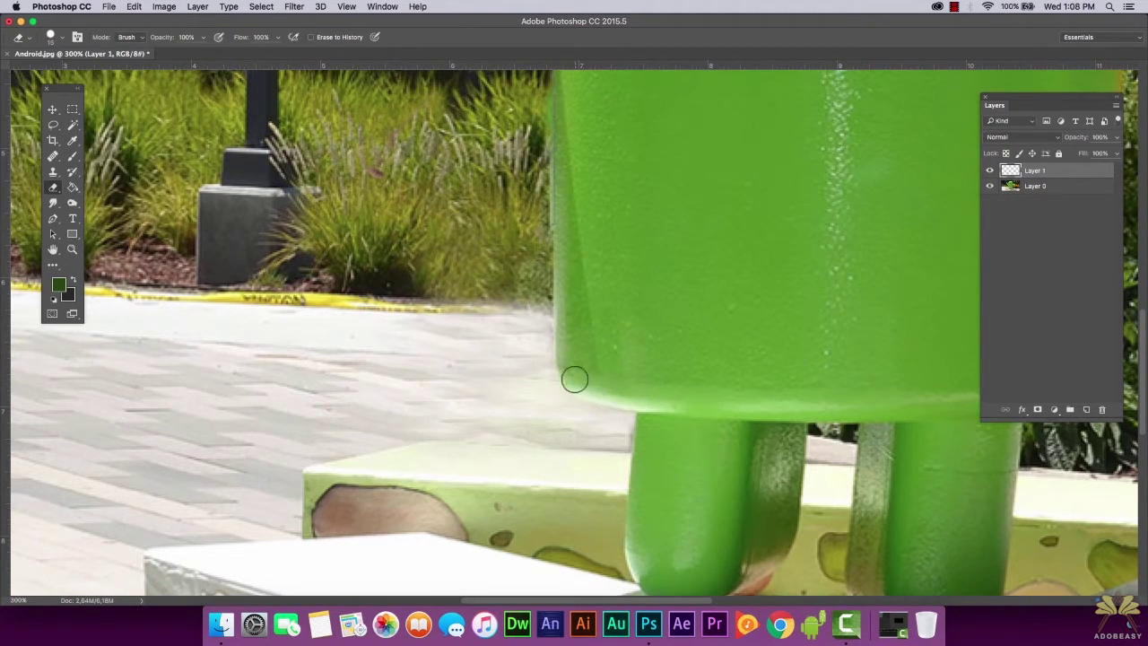
Blend the upper edge of the cloned pavement into the grass beside the statue with a soft 15 px Eraser
{"action": "left_click", "coordinate": [53, 188]}
{"action": "left_click", "coordinate": [62, 39]}
{"action": "left_click", "coordinate": [61, 153]}
{"action": "left_click", "coordinate": [536, 304]}
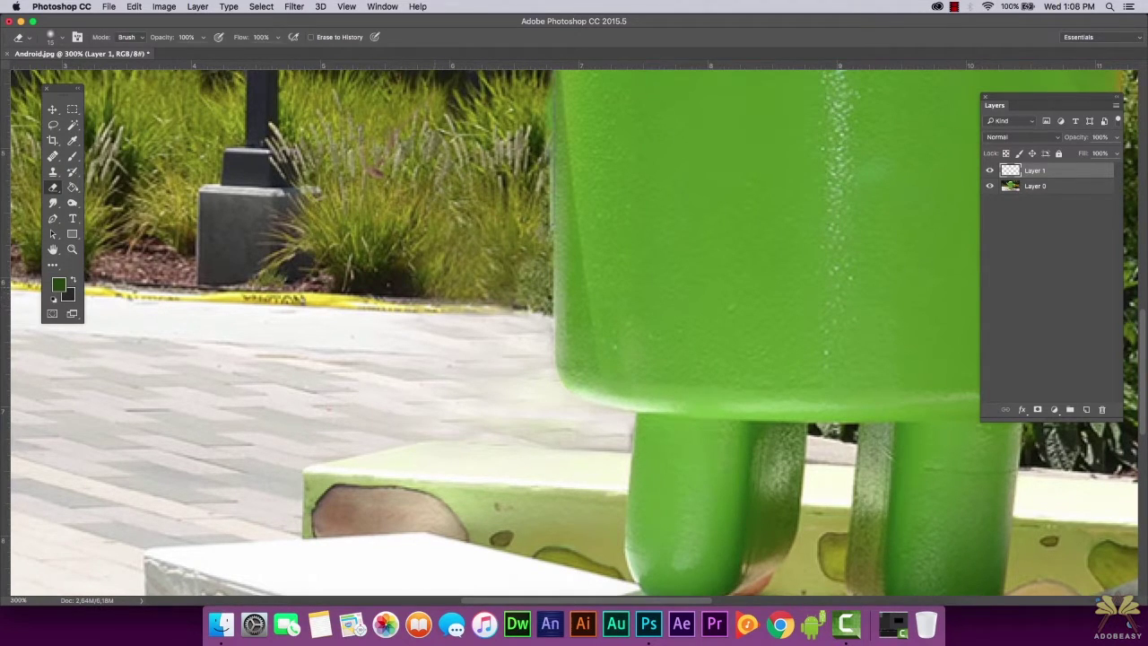
{"action": "key", "text": "super+minus"}
{"action": "key", "text": "super+minus"}
{"action": "key", "text": "super+minus"}
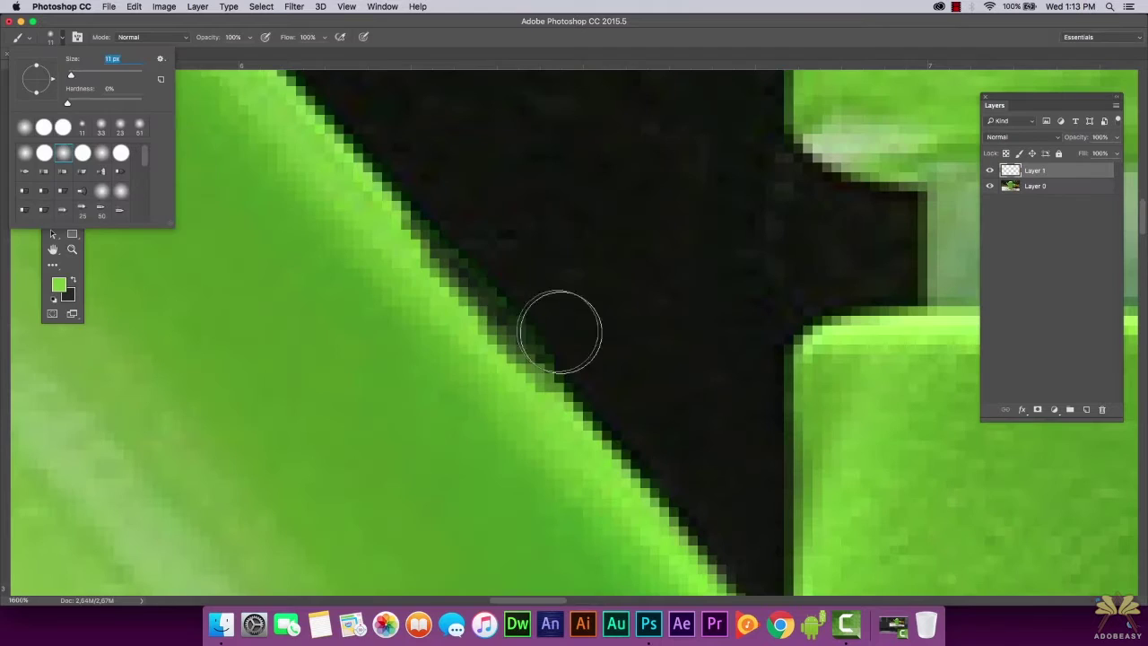
Repair the inner edge of the raised arm with green brush strokes trimmed by a 6 px Eraser, and lower that layer's fill
{"action": "mouse_move", "coordinate": [439, 259]}
{"action": "left_mouse_down"}
{"action": "mouse_move", "coordinate": [533, 381]}
{"action": "mouse_move", "coordinate": [410, 236]}
{"action": "left_mouse_up"}
{"action": "left_click", "coordinate": [52, 189]}
{"action": "left_click", "coordinate": [63, 38]}
{"action": "left_click_drag", "start_coordinate": [71, 77], "coordinate": [68, 77]}
{"action": "left_click_drag", "start_coordinate": [436, 200], "coordinate": [584, 347]}
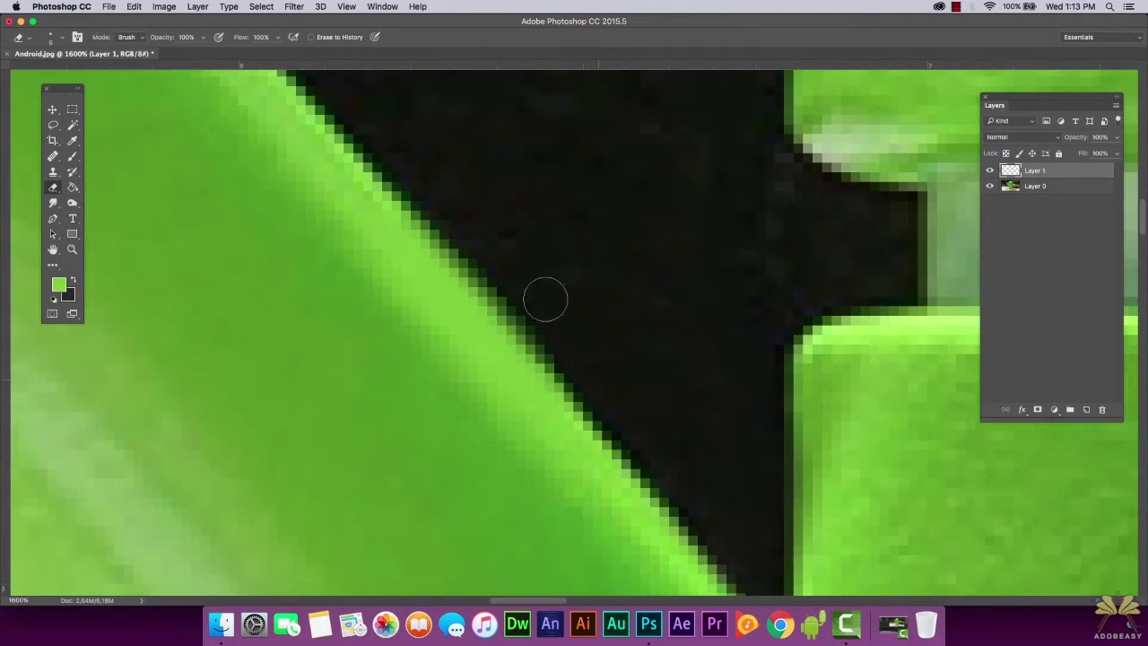
{"action": "left_click_drag", "start_coordinate": [1116, 153], "coordinate": [1104, 170]}
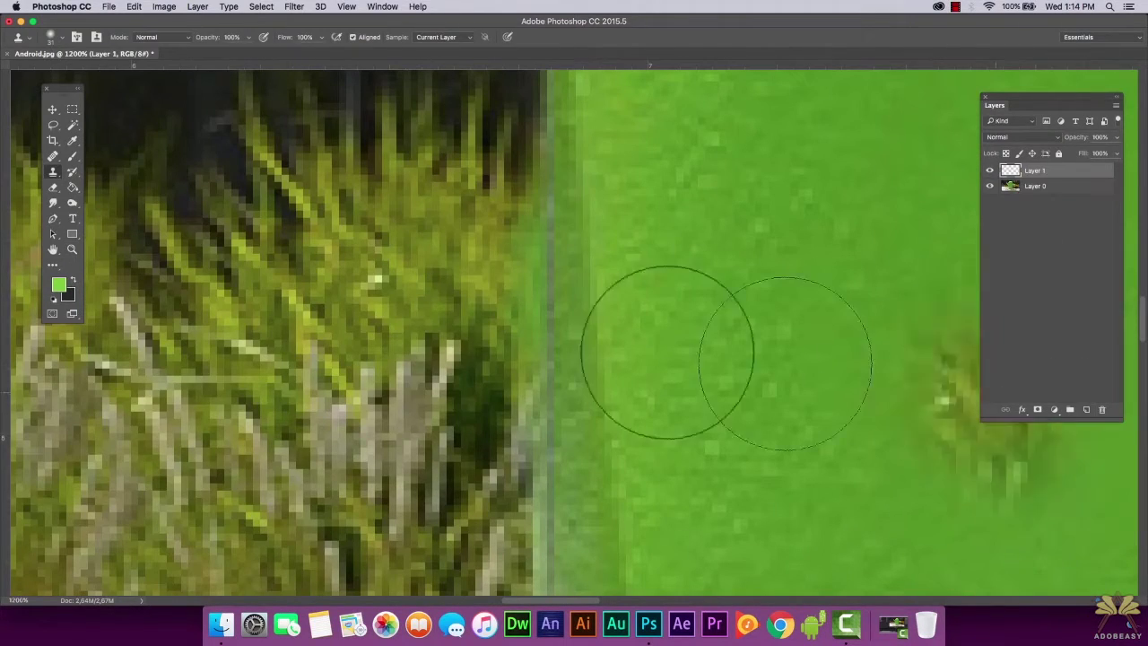
Clone and trim green along the statue body's edge beside the grass, and merge all visible layers into one
{"action": "left_click", "coordinate": [494, 273]}
{"action": "left_click", "coordinate": [54, 187]}
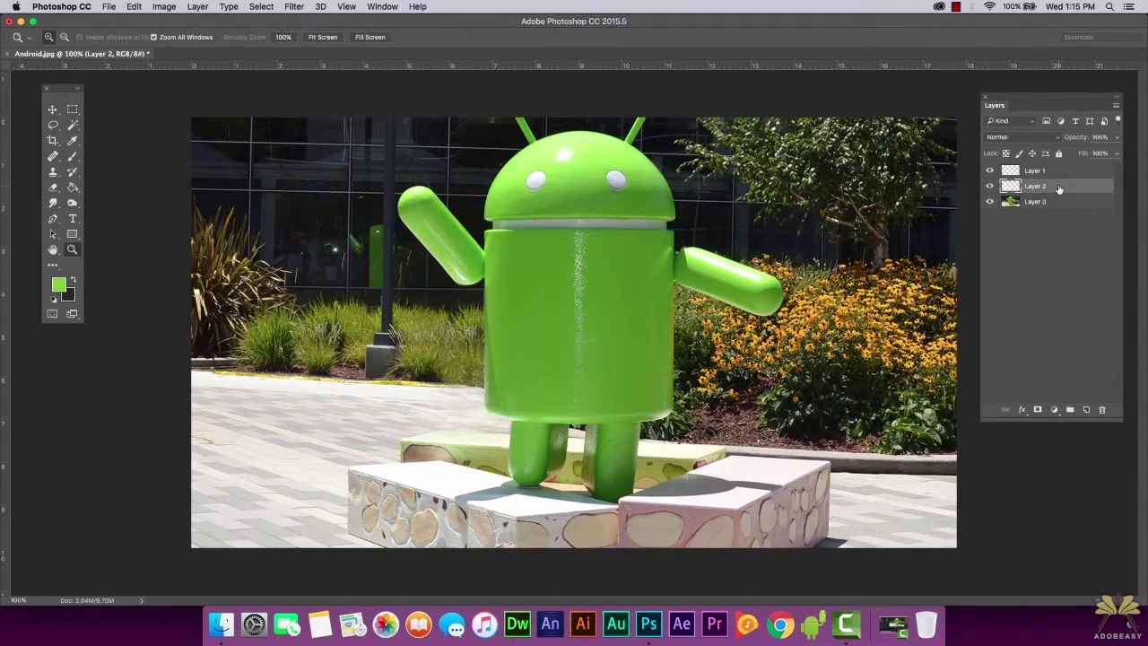
{"action": "key", "text": "super+shift+e"}
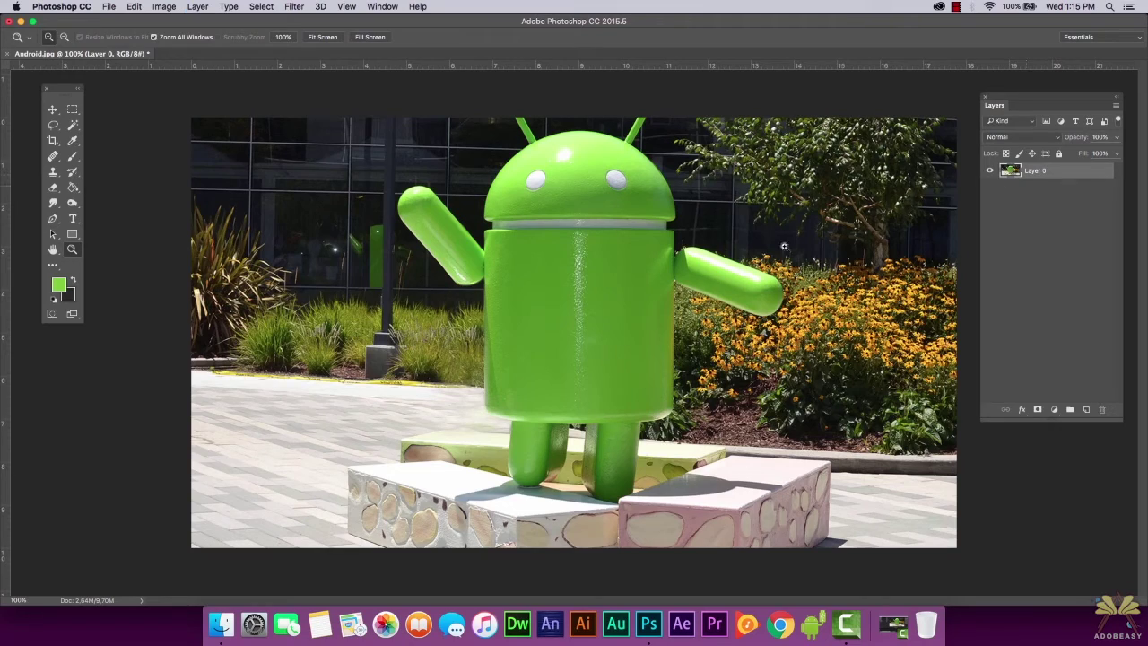